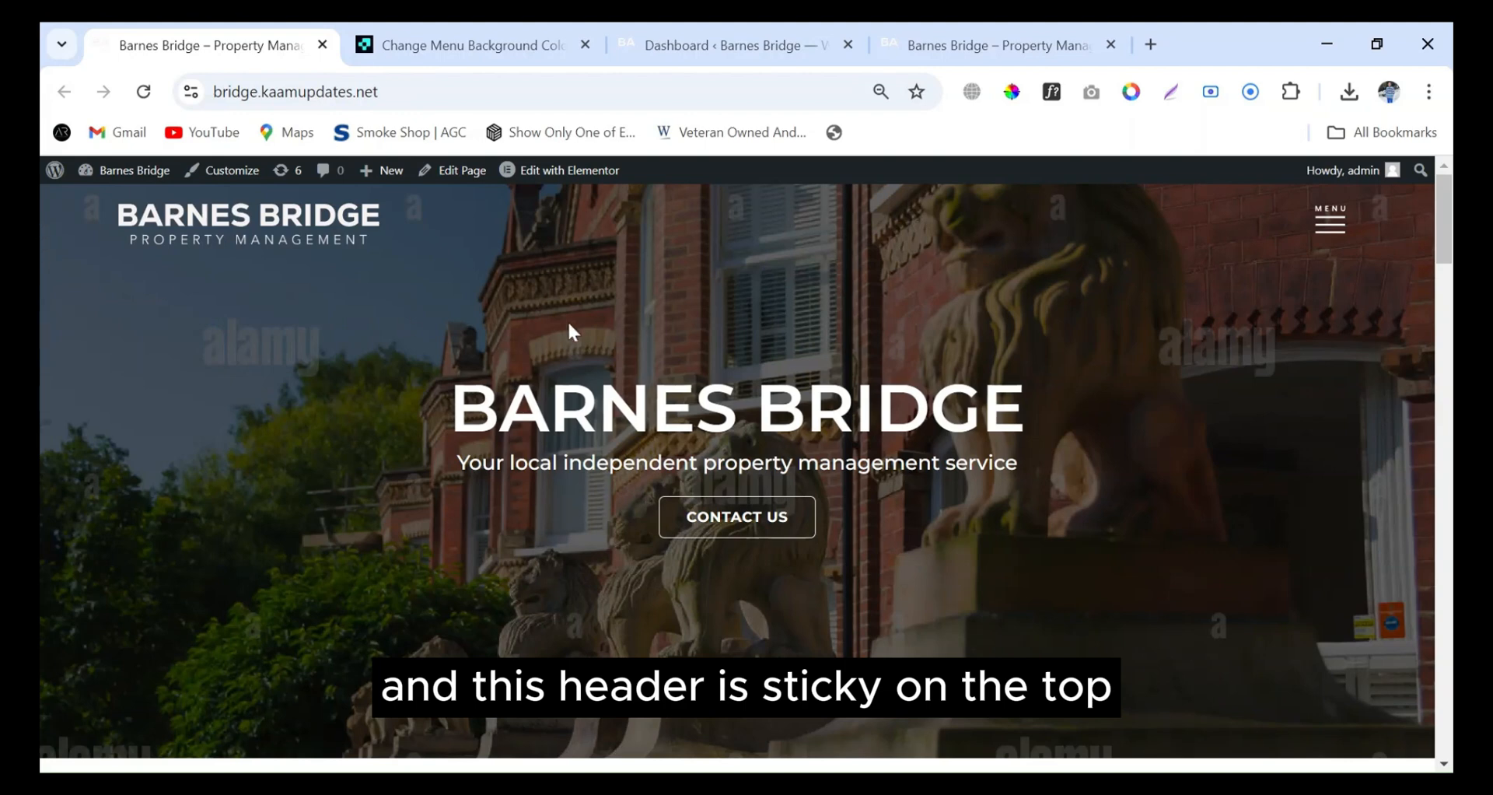
# Examine how the reference page's header behaves when scrolled, including its expanded navigation menu.
pyautogui.scroll(-3, 1097, 434)
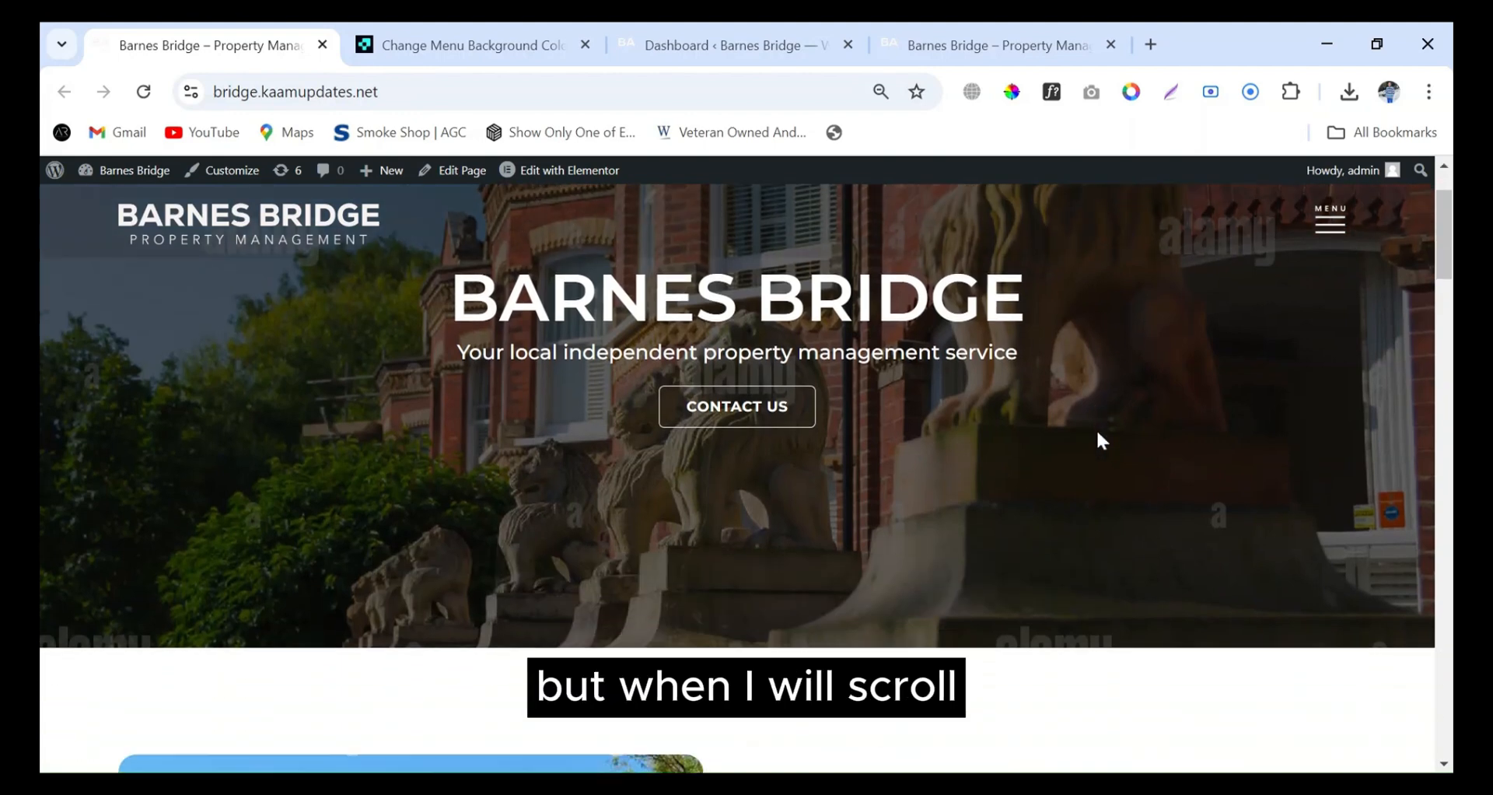
pyautogui.scroll(-2, 1104, 424)
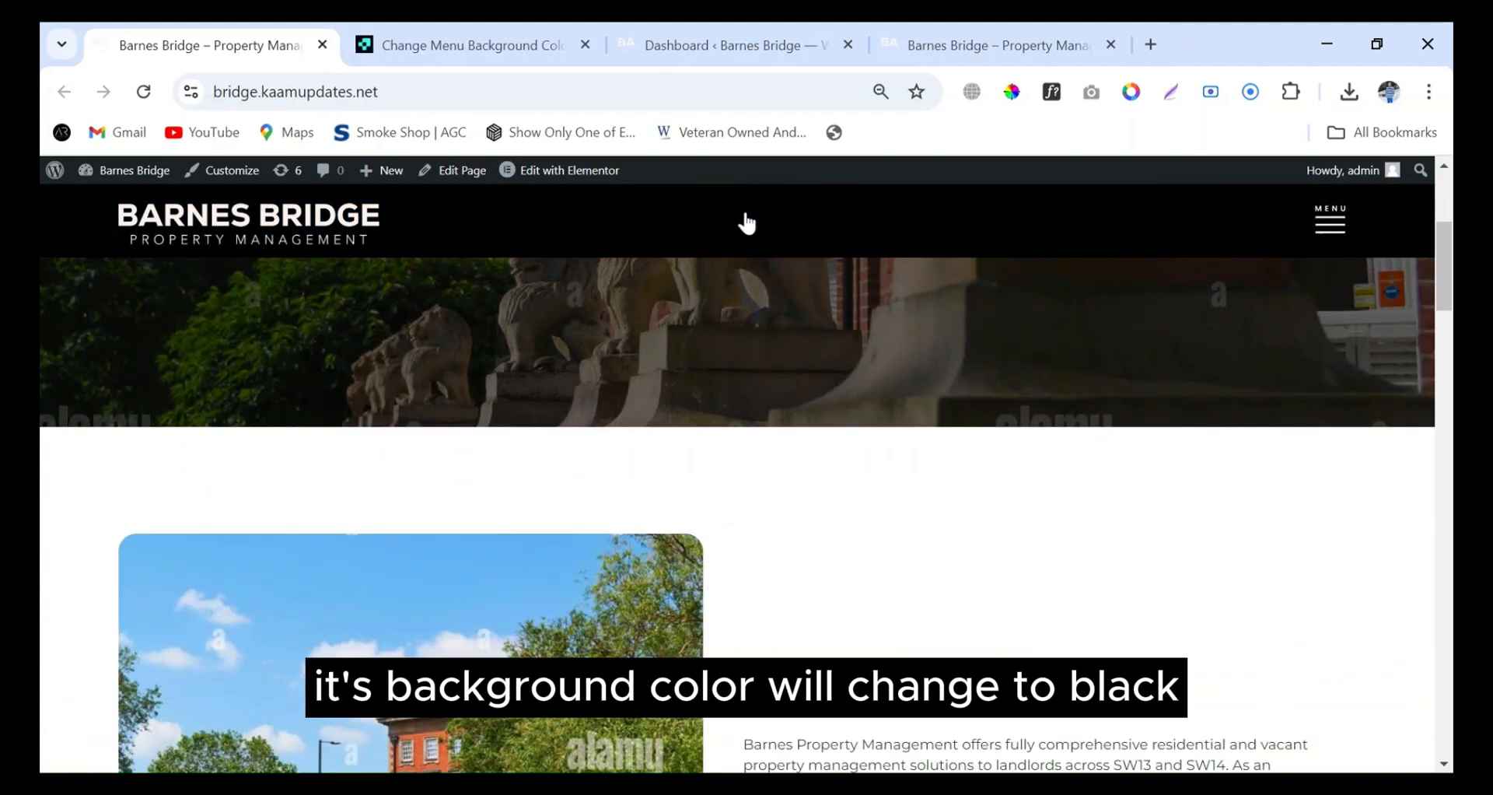
pyautogui.click(1335, 232)
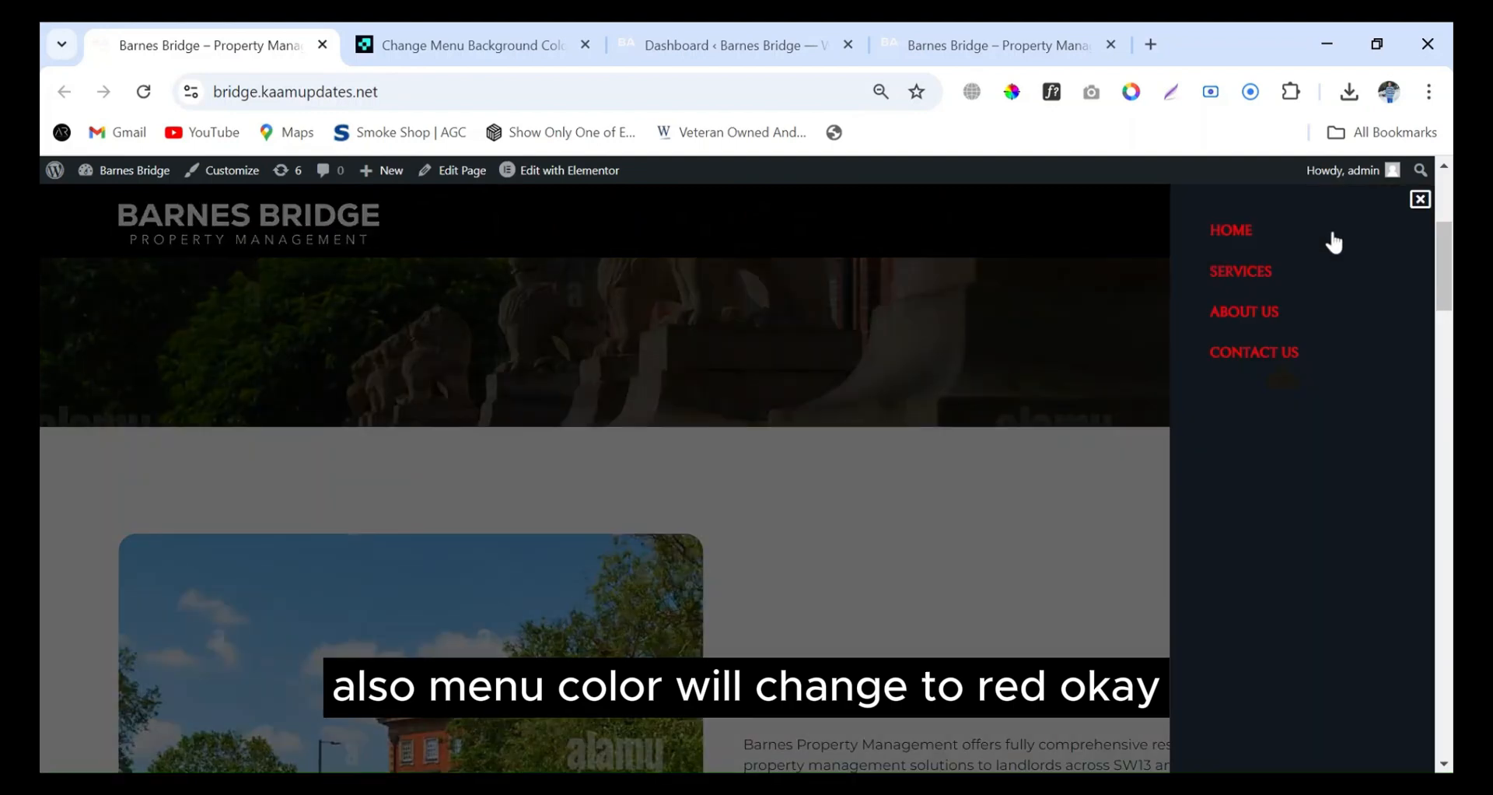
pyautogui.click(1420, 202)
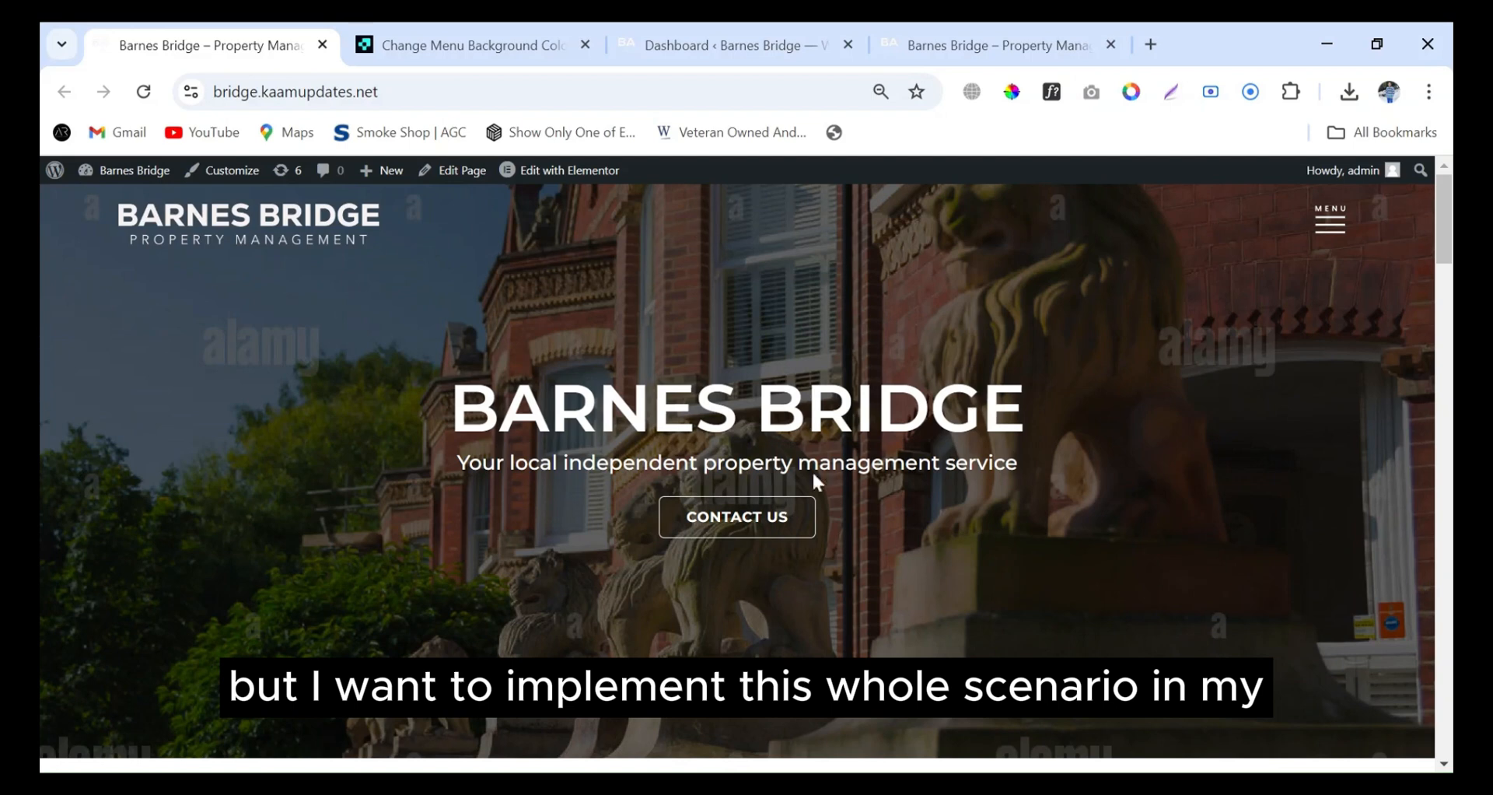
# Open the Elementor Header #8 template of the Barnes Bridge site for editing in Elementor.
pyautogui.click(977, 44)
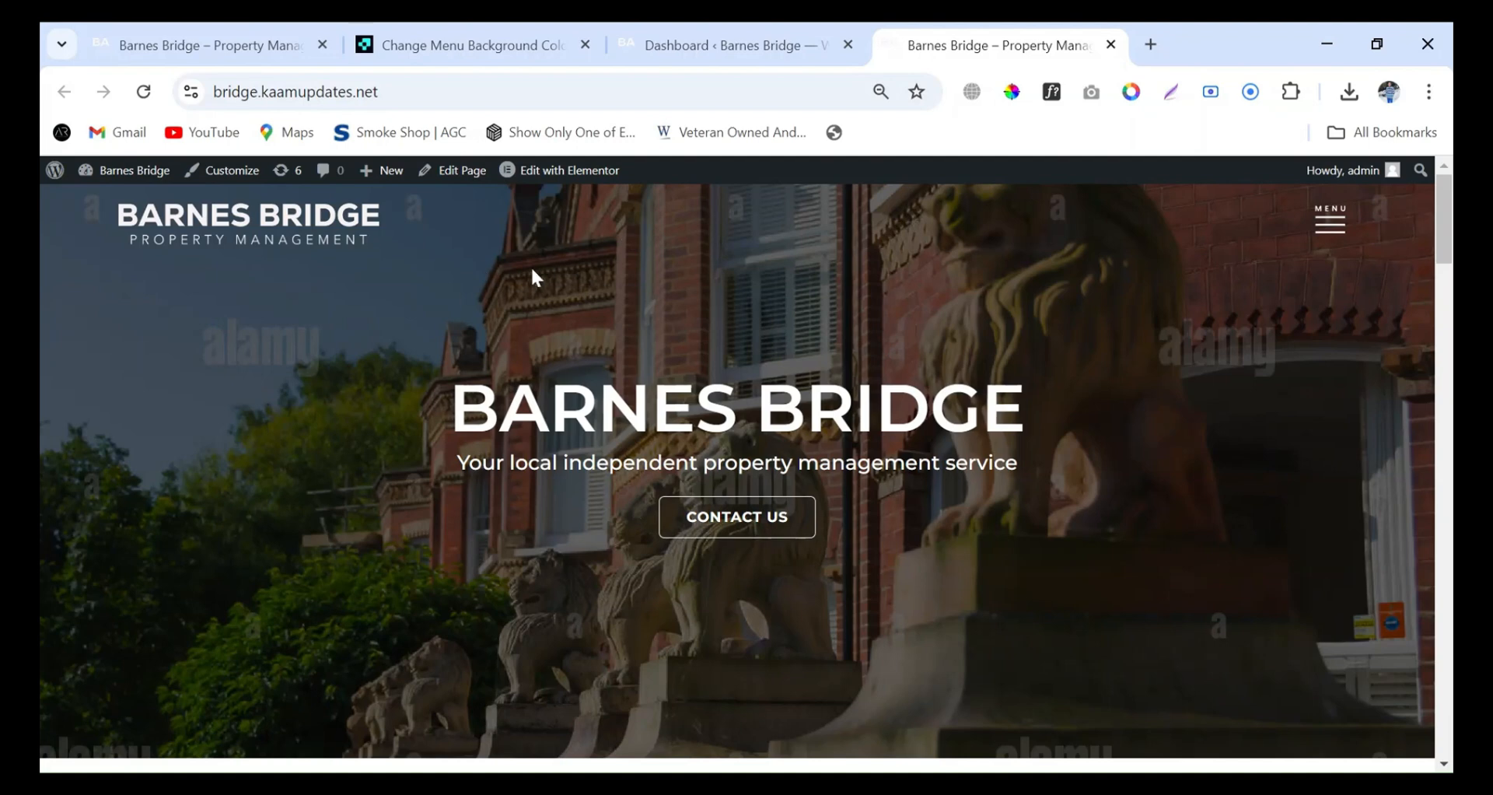
pyautogui.moveTo(561, 183)
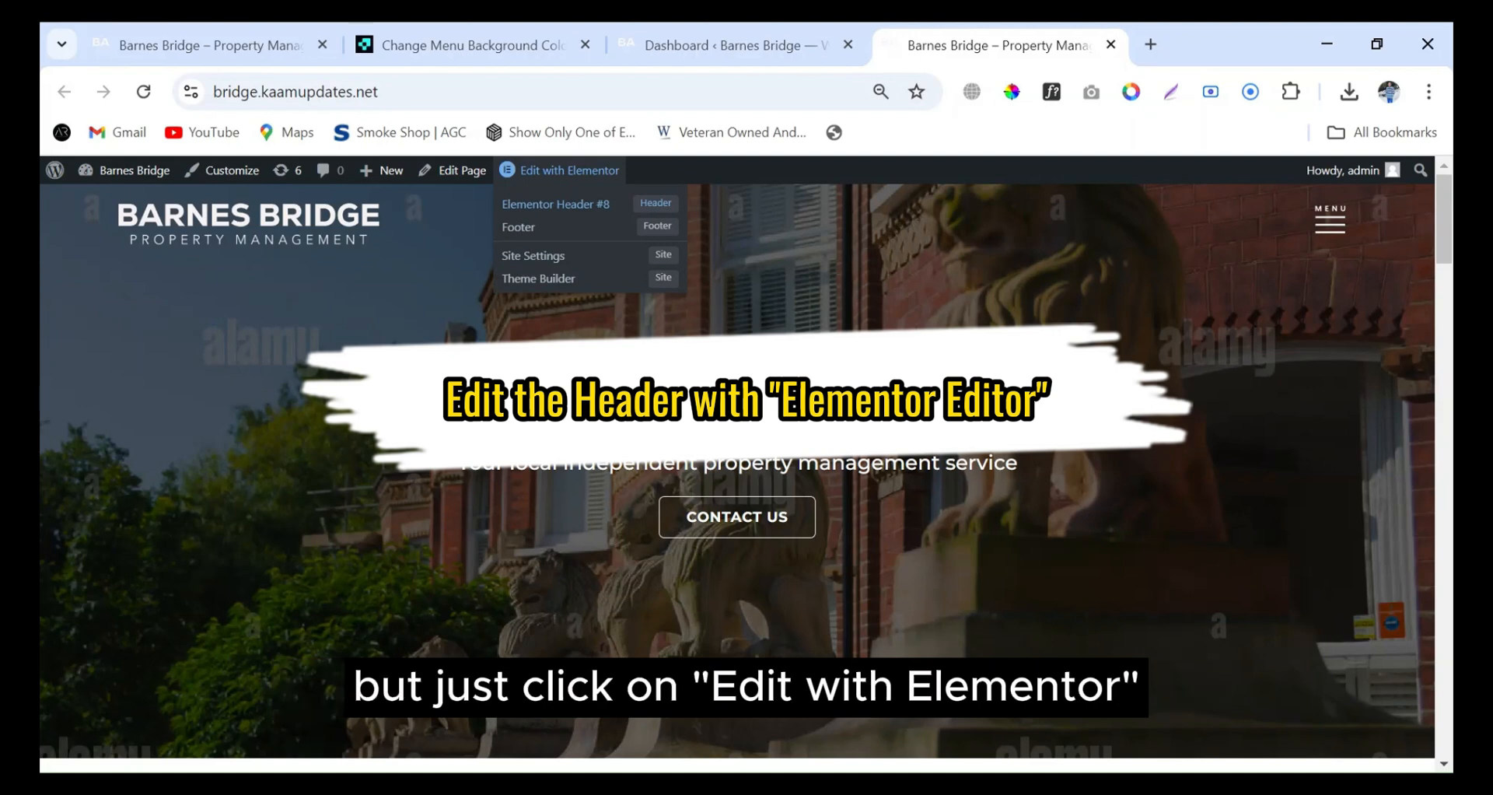
pyautogui.click(559, 212)
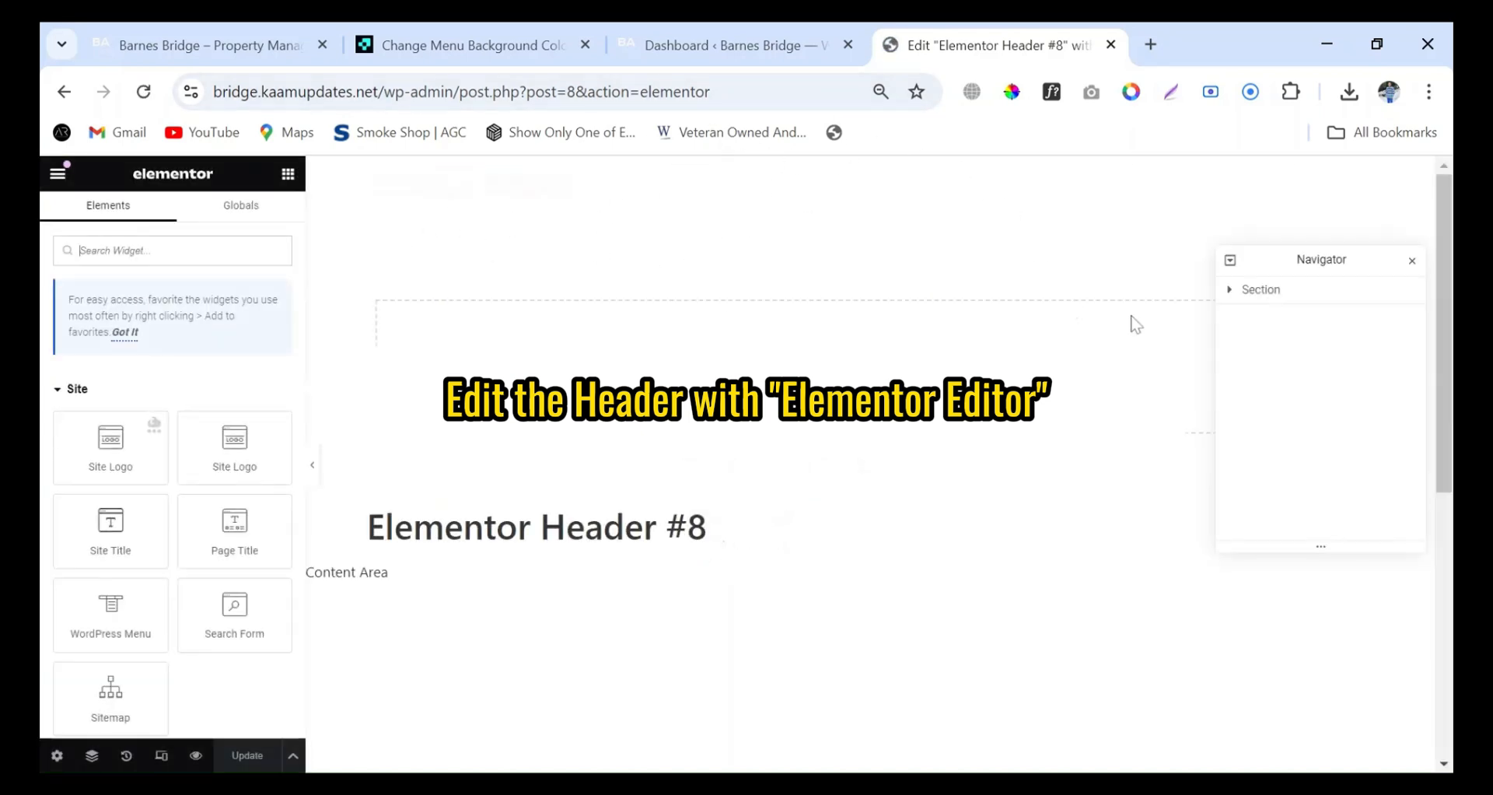
# Check the sticky header on the finished Barnes Bridge page, returning to the header template editor.
pyautogui.click(212, 43)
pyautogui.scroll(-6, 1157, 406)
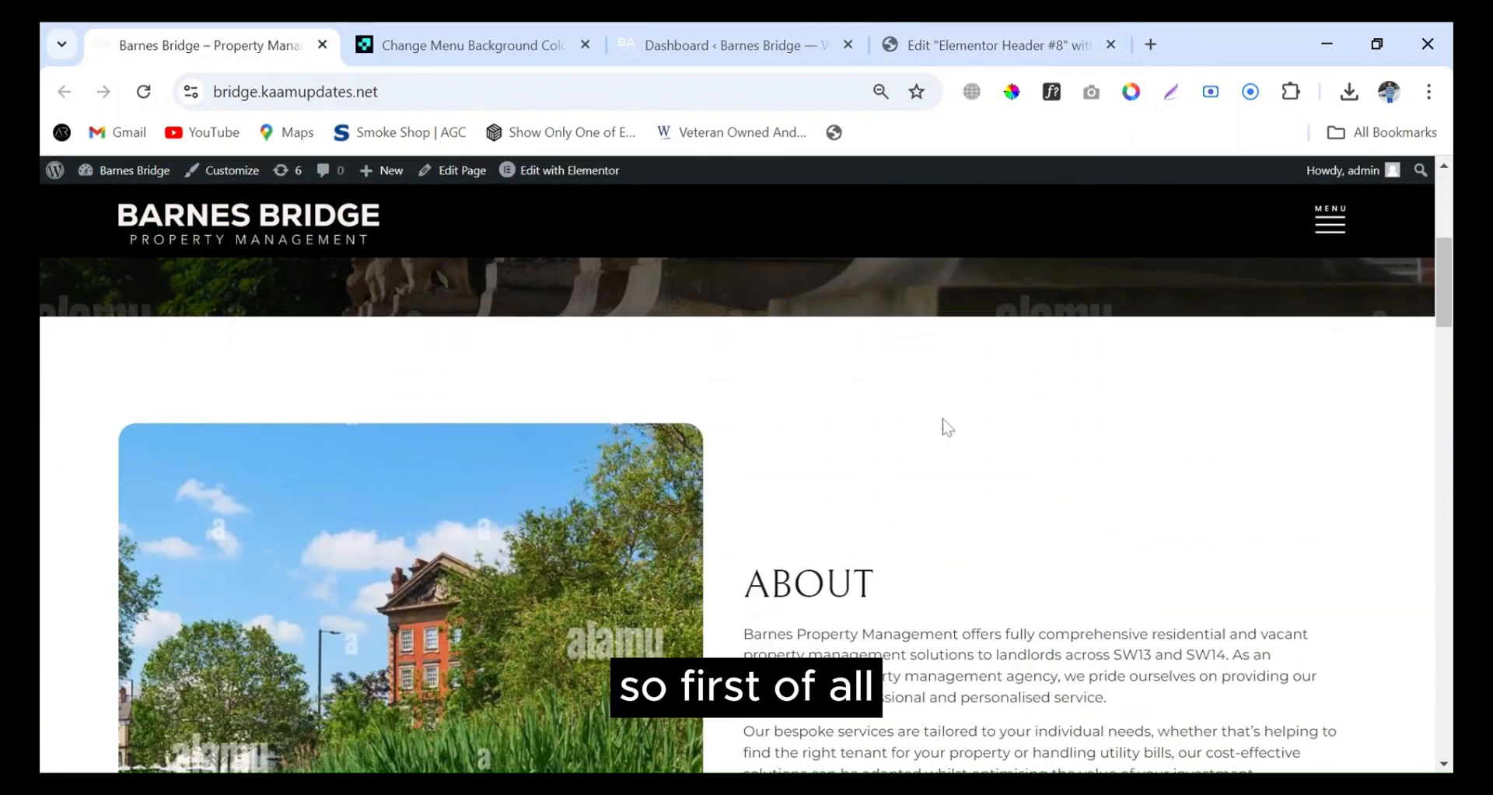
pyautogui.click(964, 46)
# Set the header section's Sticky motion effect to Top and update the template.
pyautogui.moveTo(817, 198)
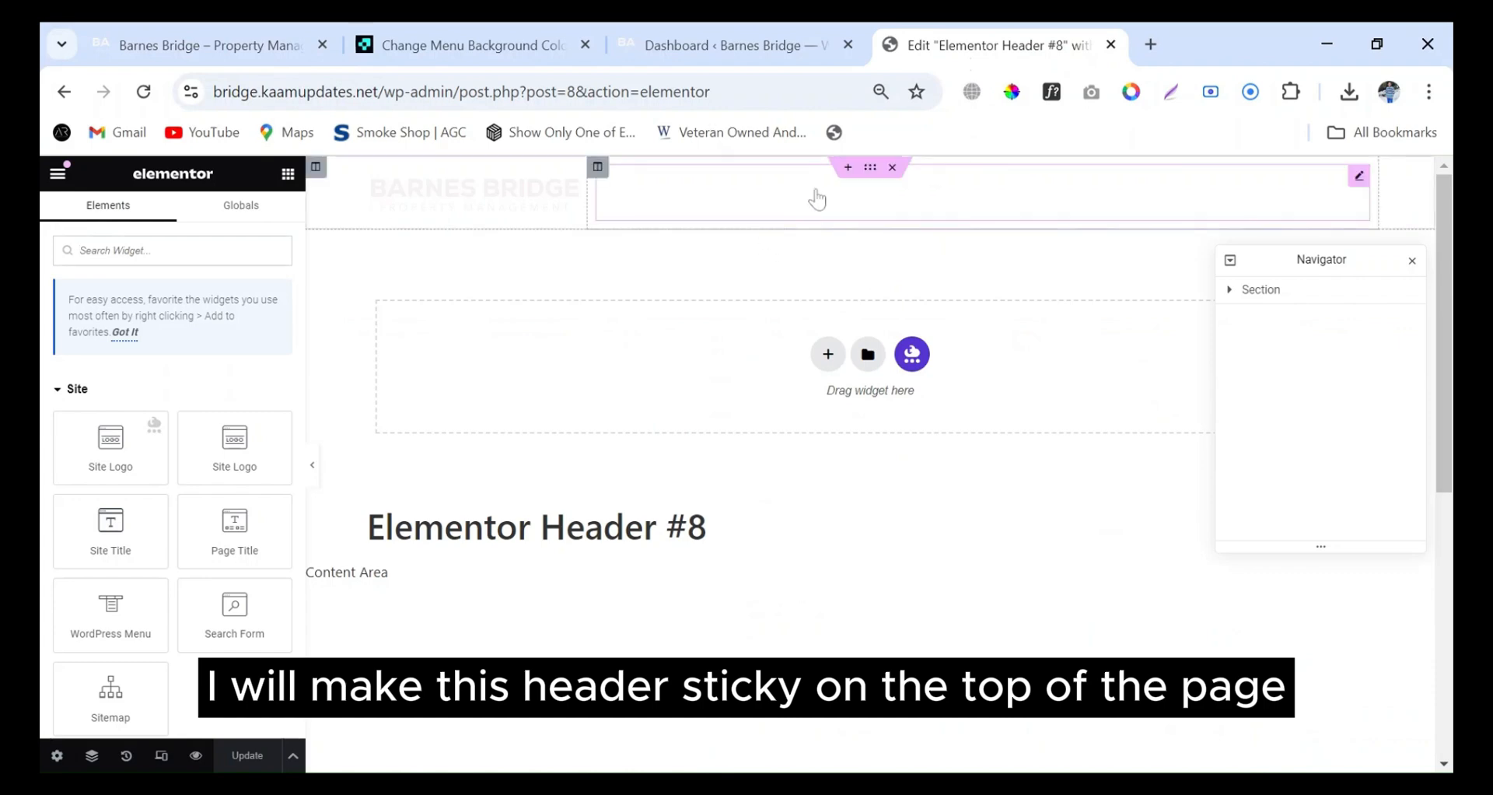
pyautogui.click(869, 174)
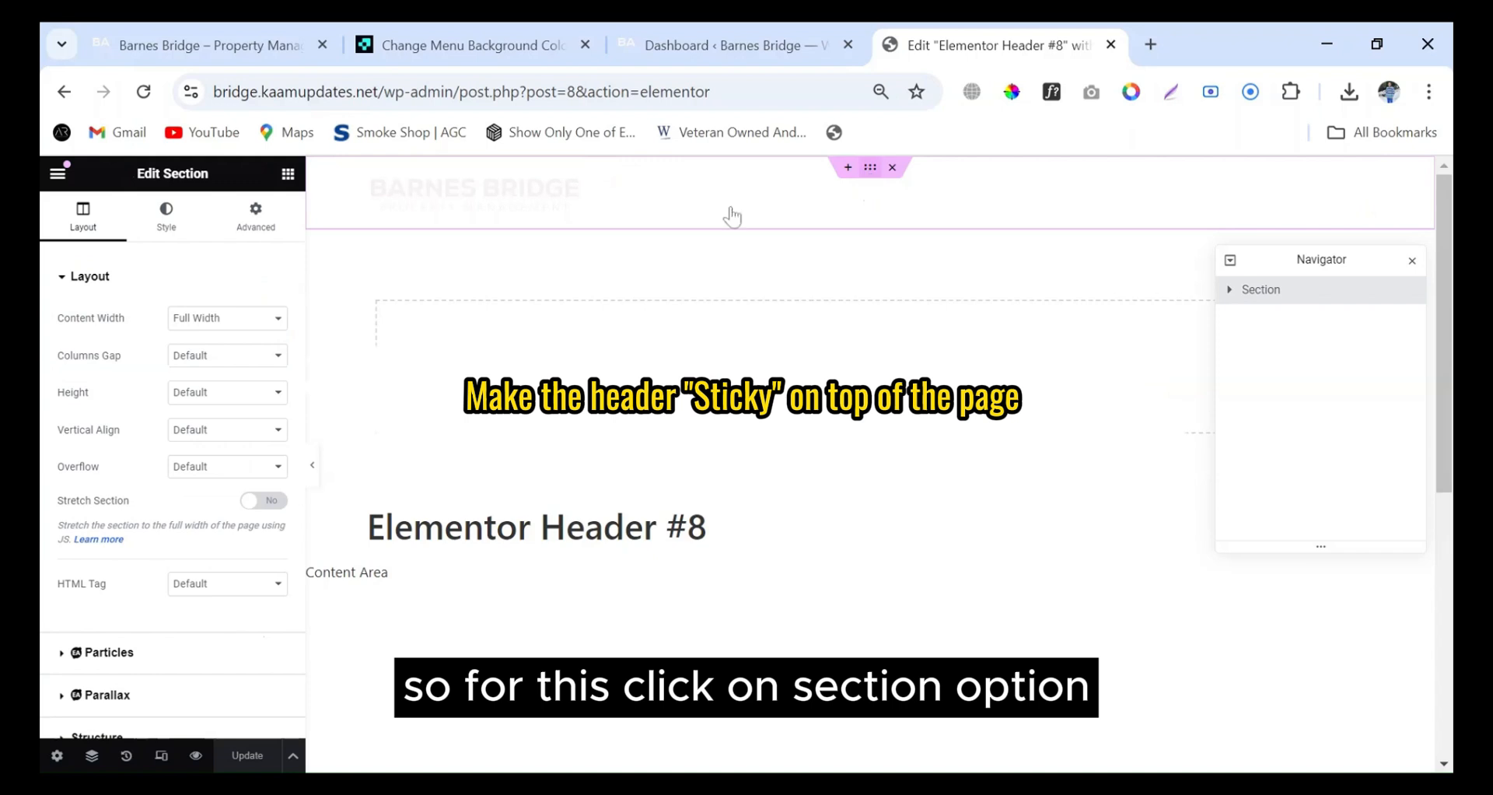
pyautogui.click(253, 225)
pyautogui.scroll(-3, 207, 488)
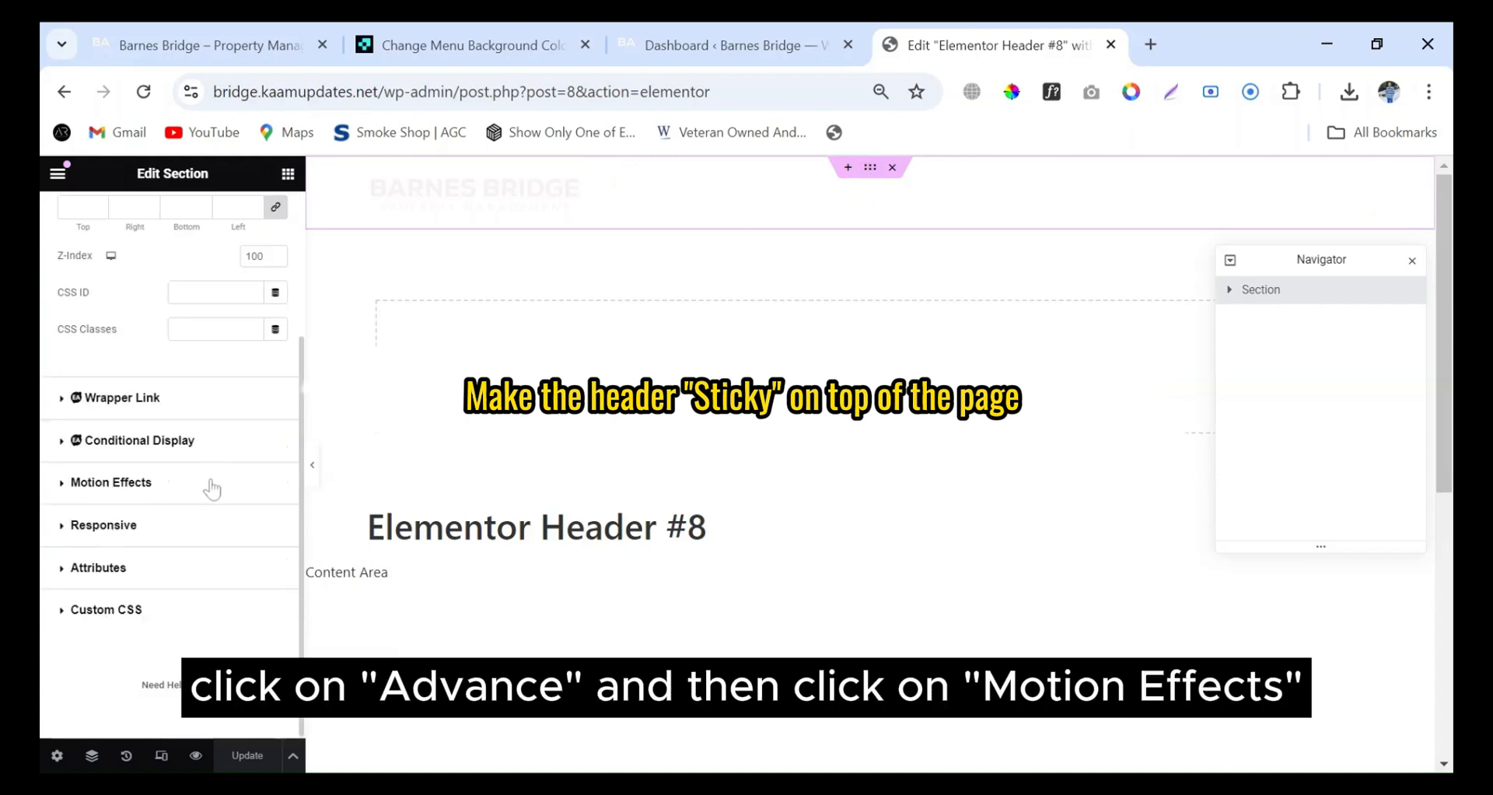
pyautogui.click(169, 483)
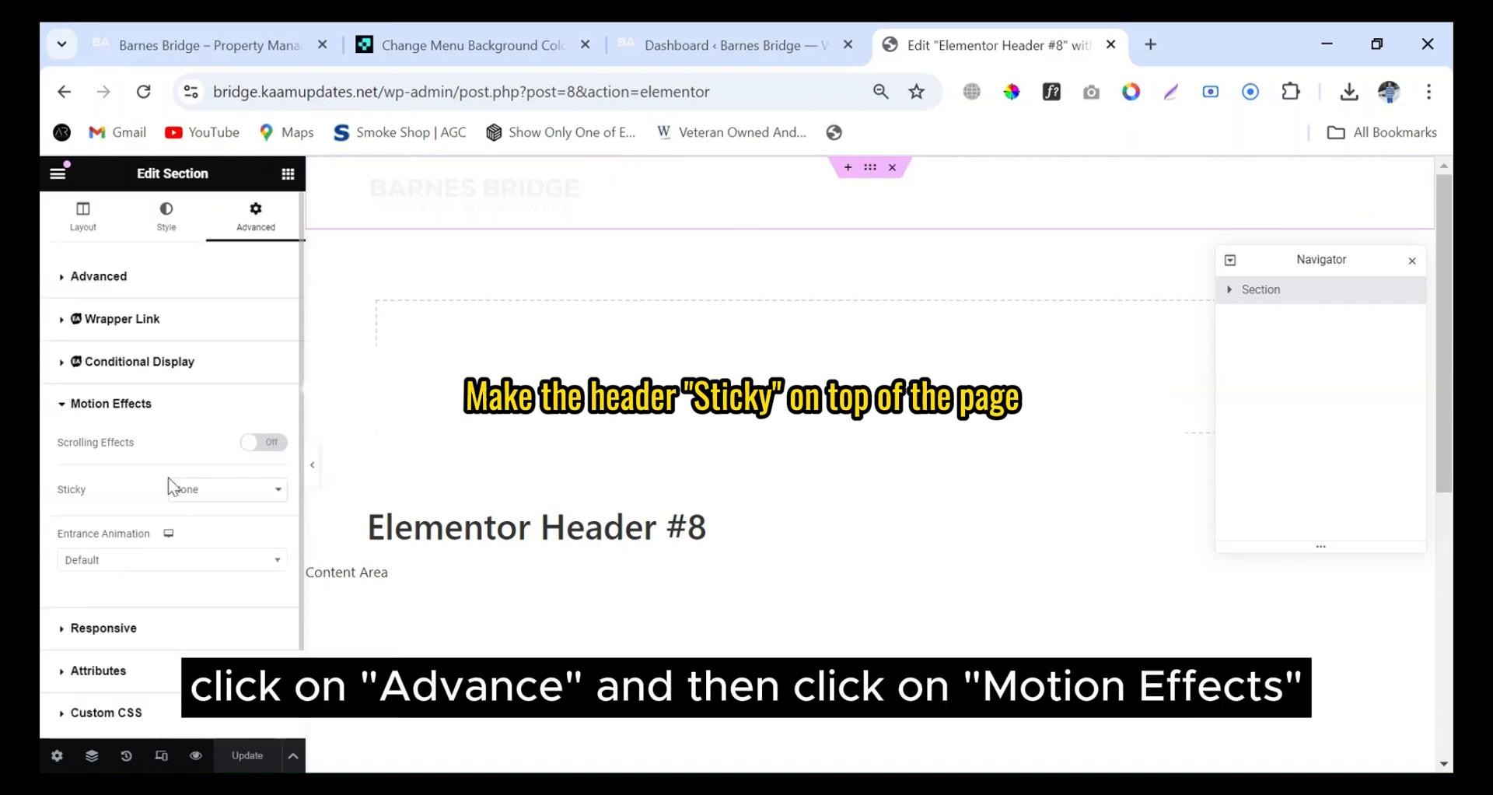
pyautogui.click(209, 492)
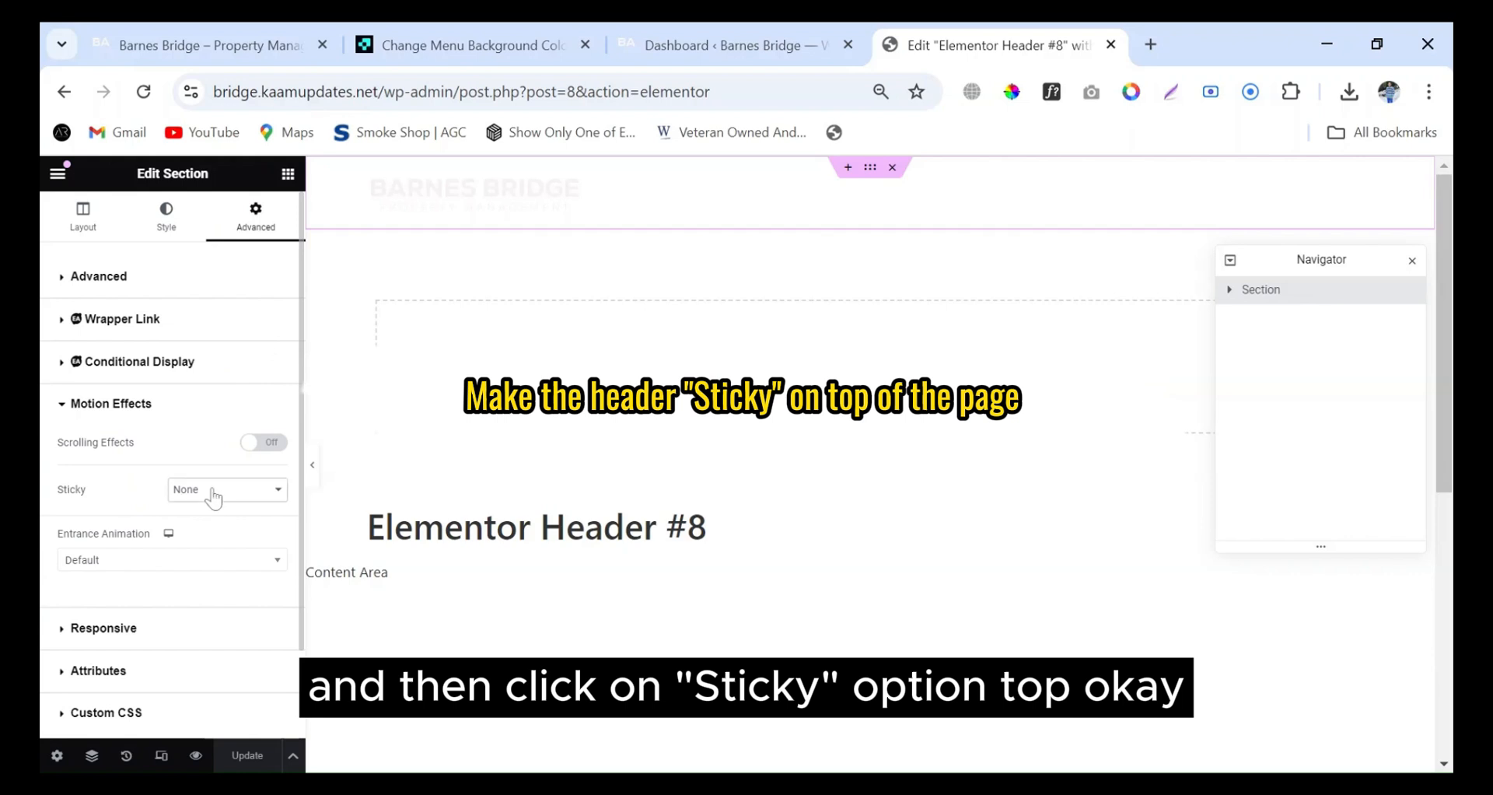
pyautogui.click(207, 534)
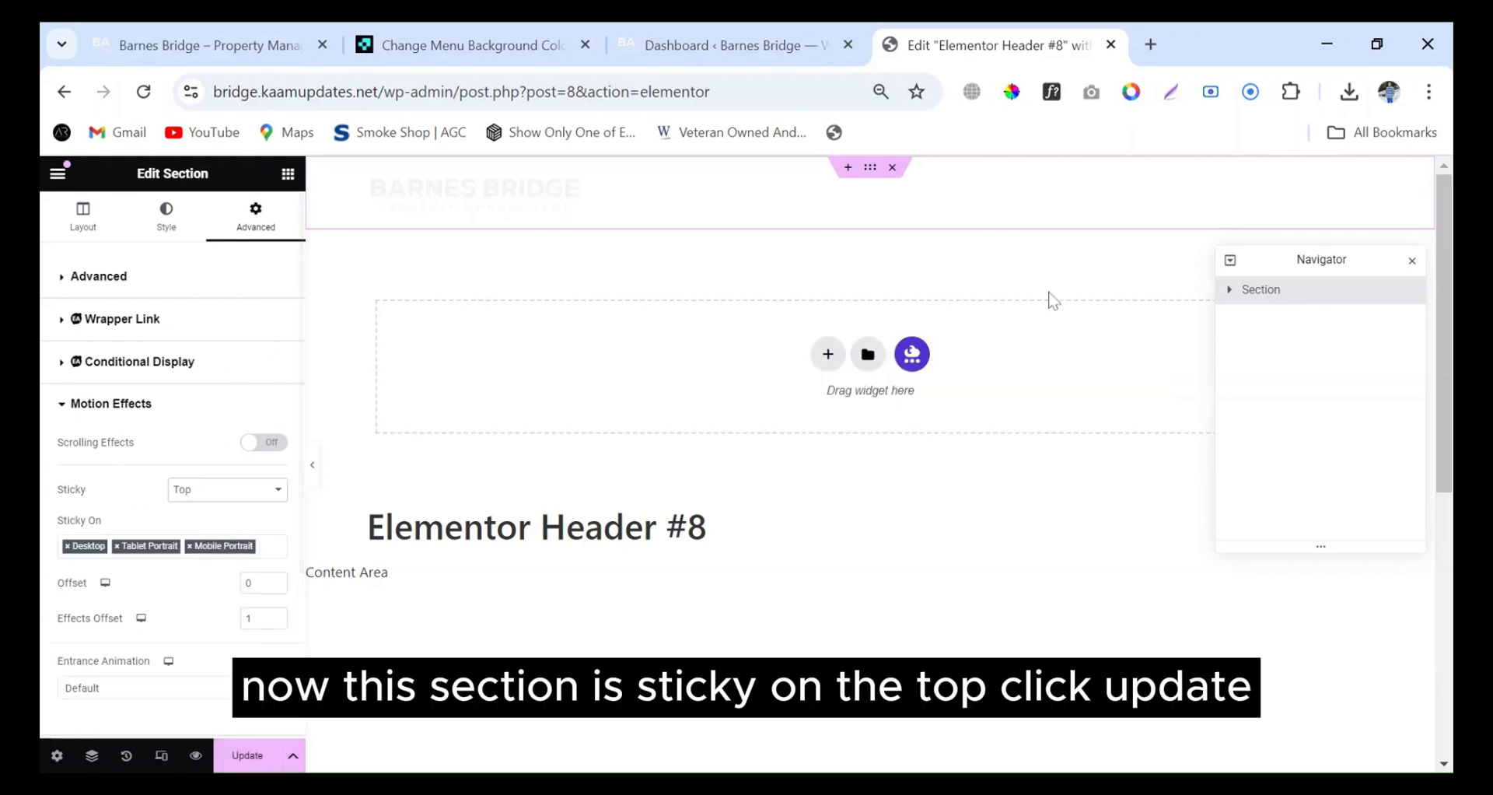
pyautogui.click(248, 755)
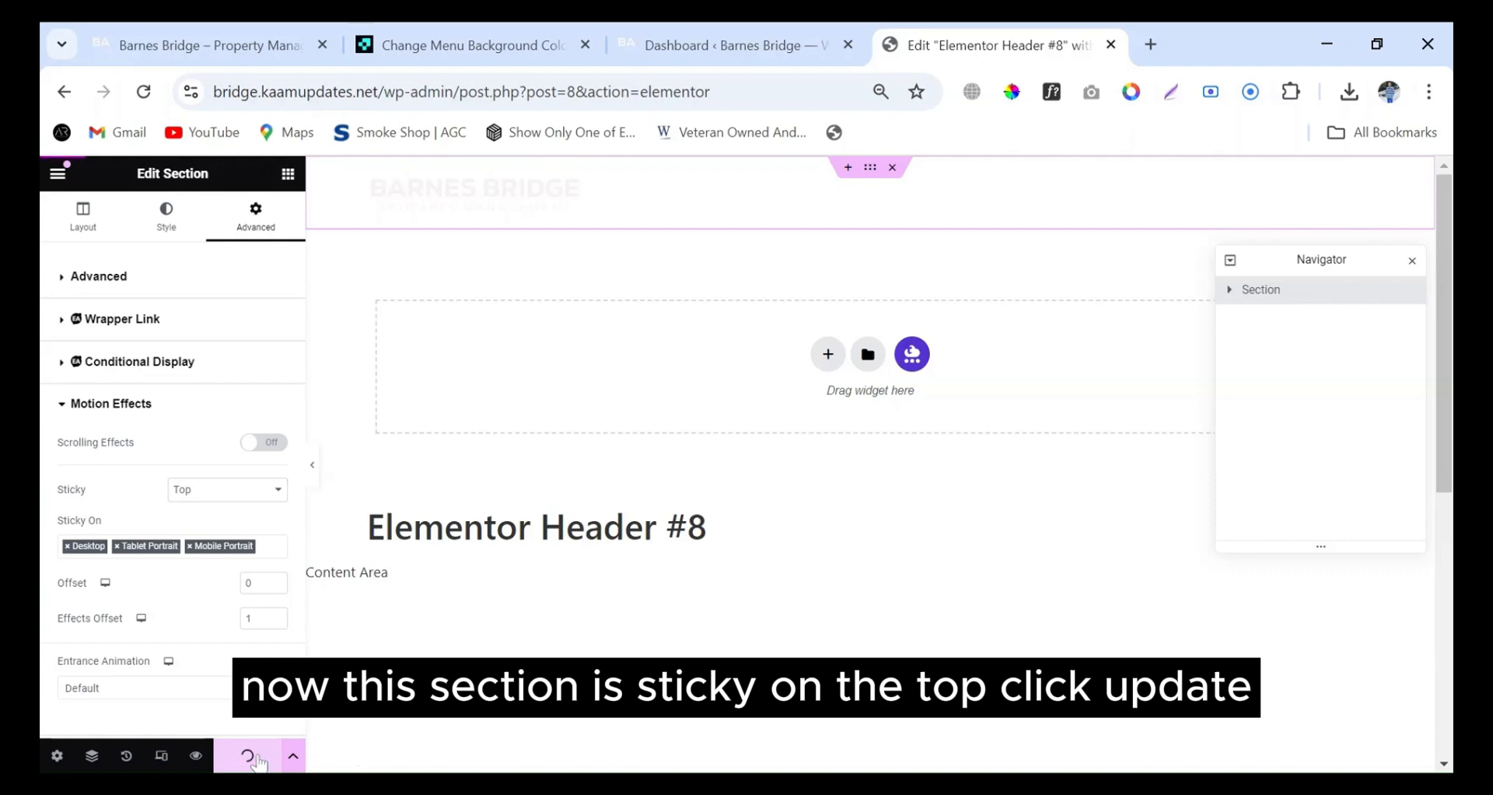
# Visit the live site from the WordPress dashboard in a new tab and check the header while scrolling.
pyautogui.click(759, 31)
pyautogui.moveTo(129, 173)
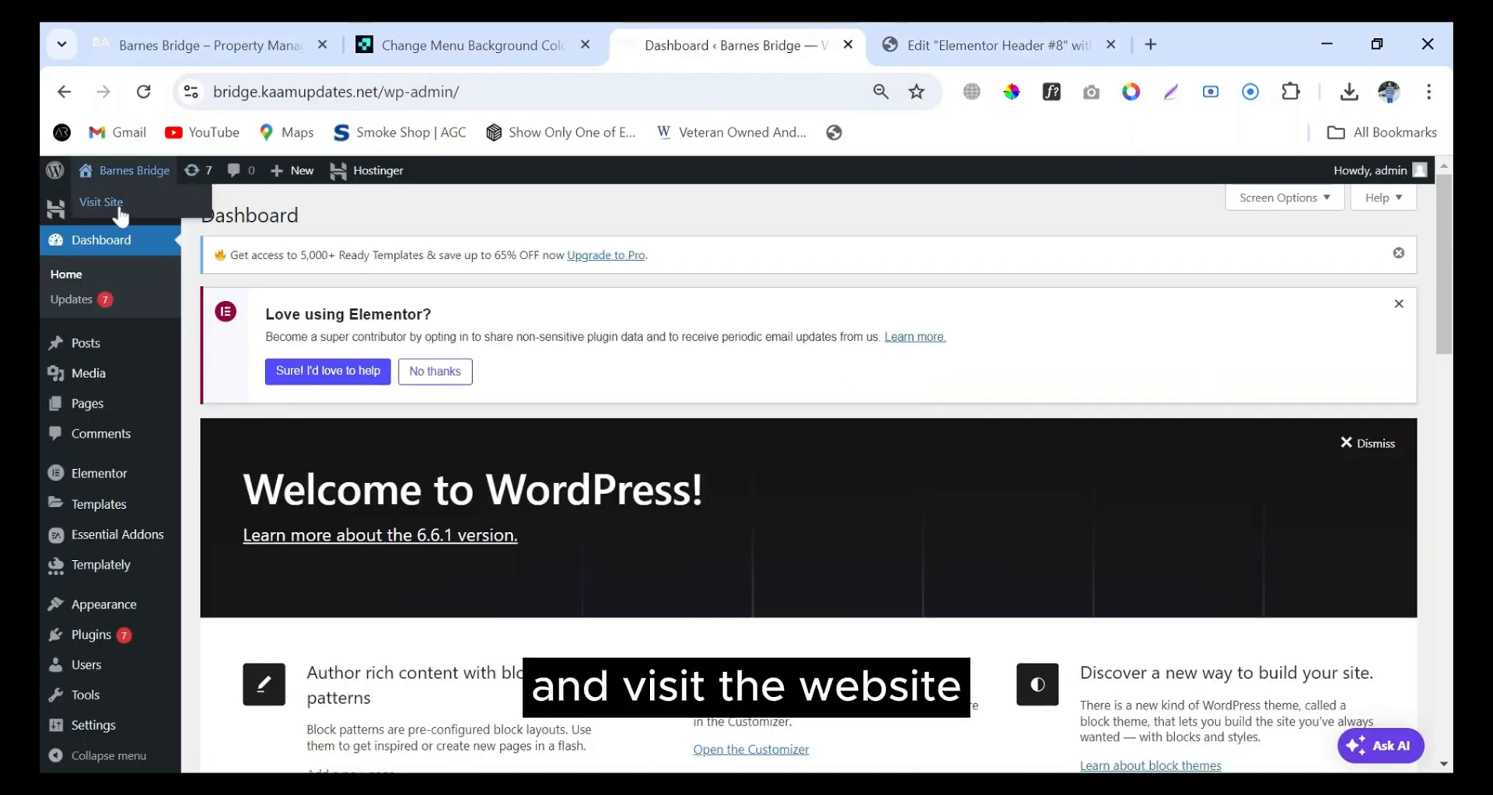
pyautogui.middleClick(109, 204)
pyautogui.click(843, 44)
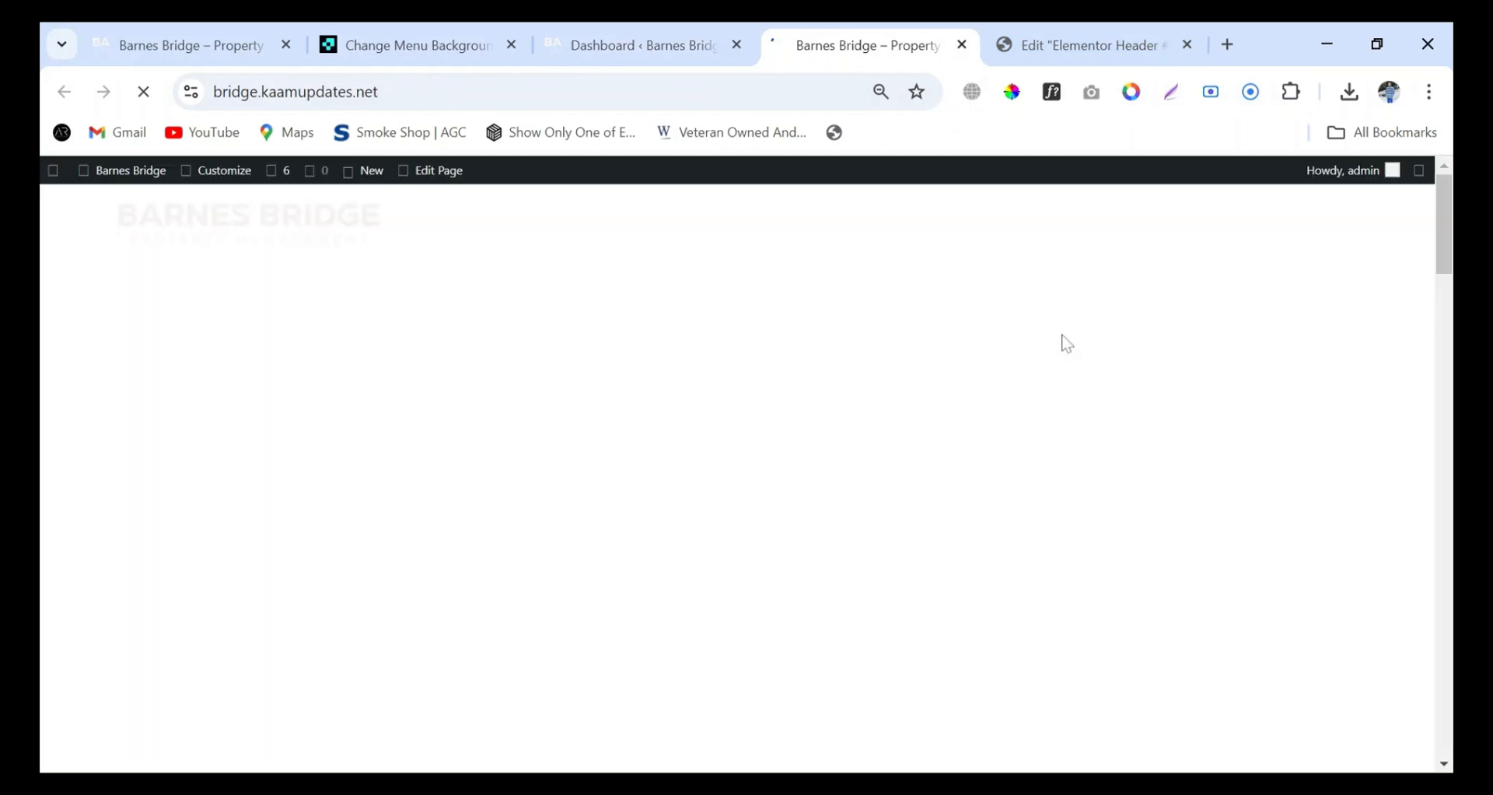
pyautogui.scroll(-8, 1191, 315)
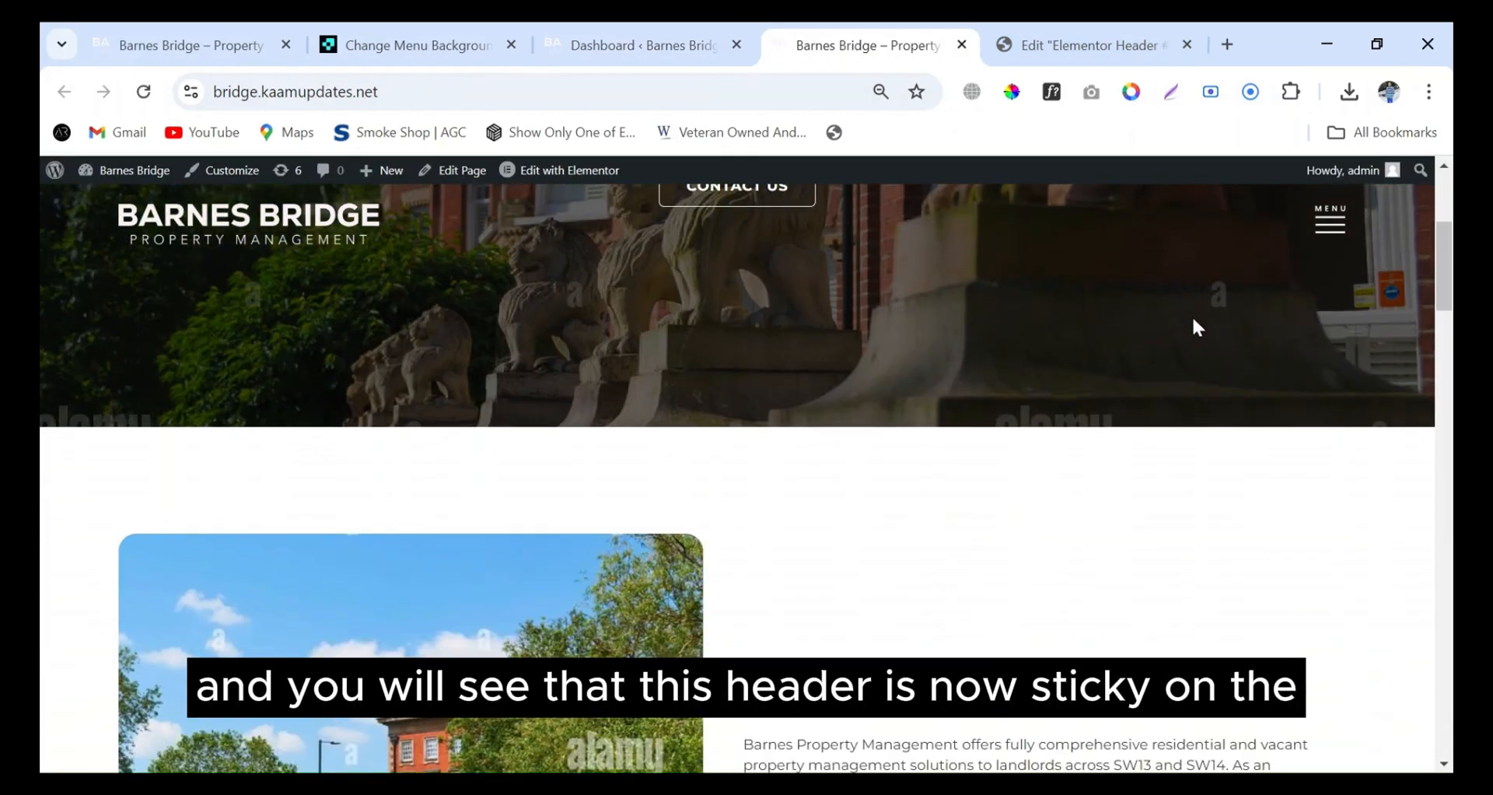
pyautogui.scroll(-6, 1198, 323)
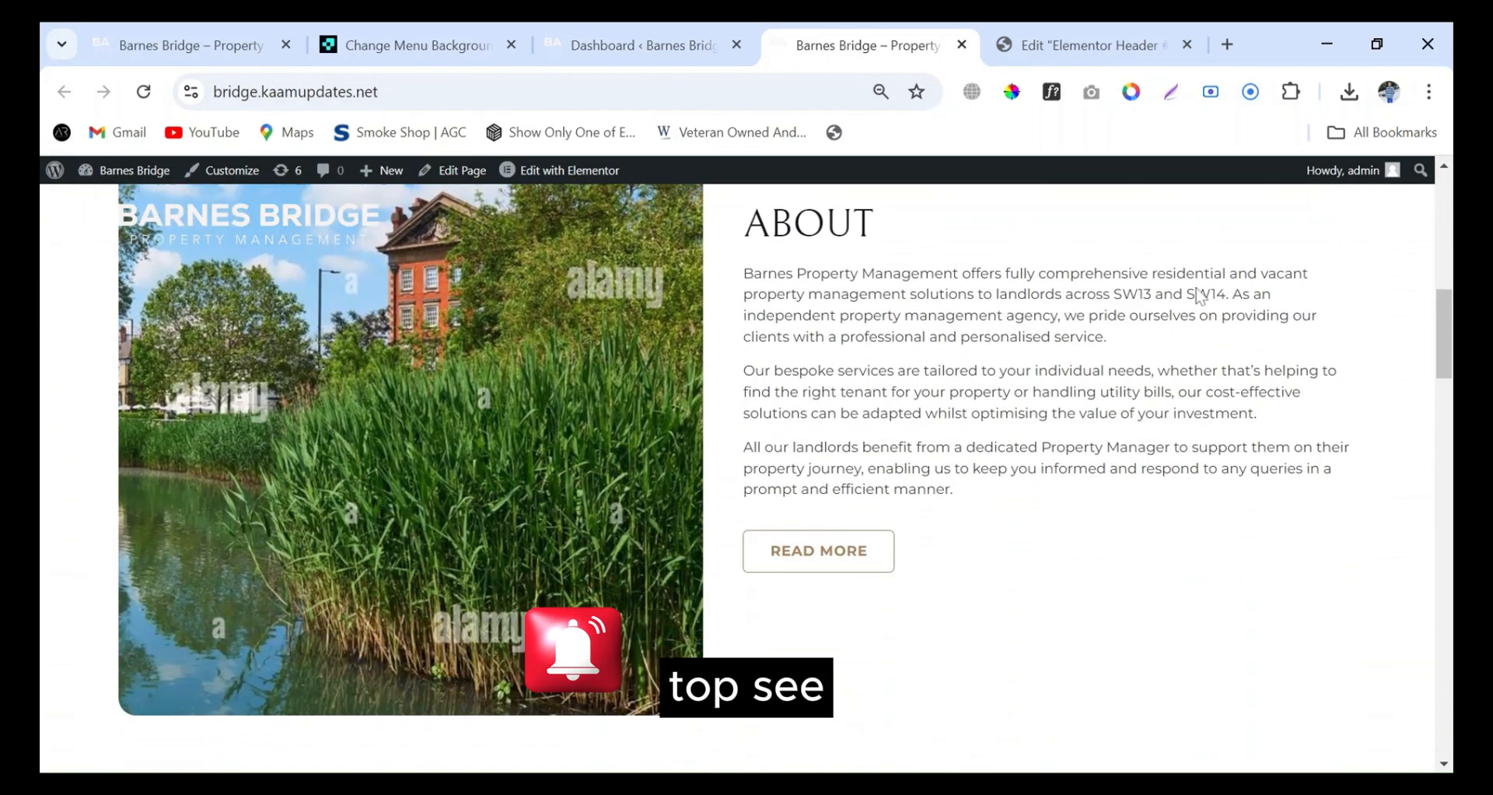
pyautogui.scroll(-3, 1183, 350)
pyautogui.scroll(15, 1183, 373)
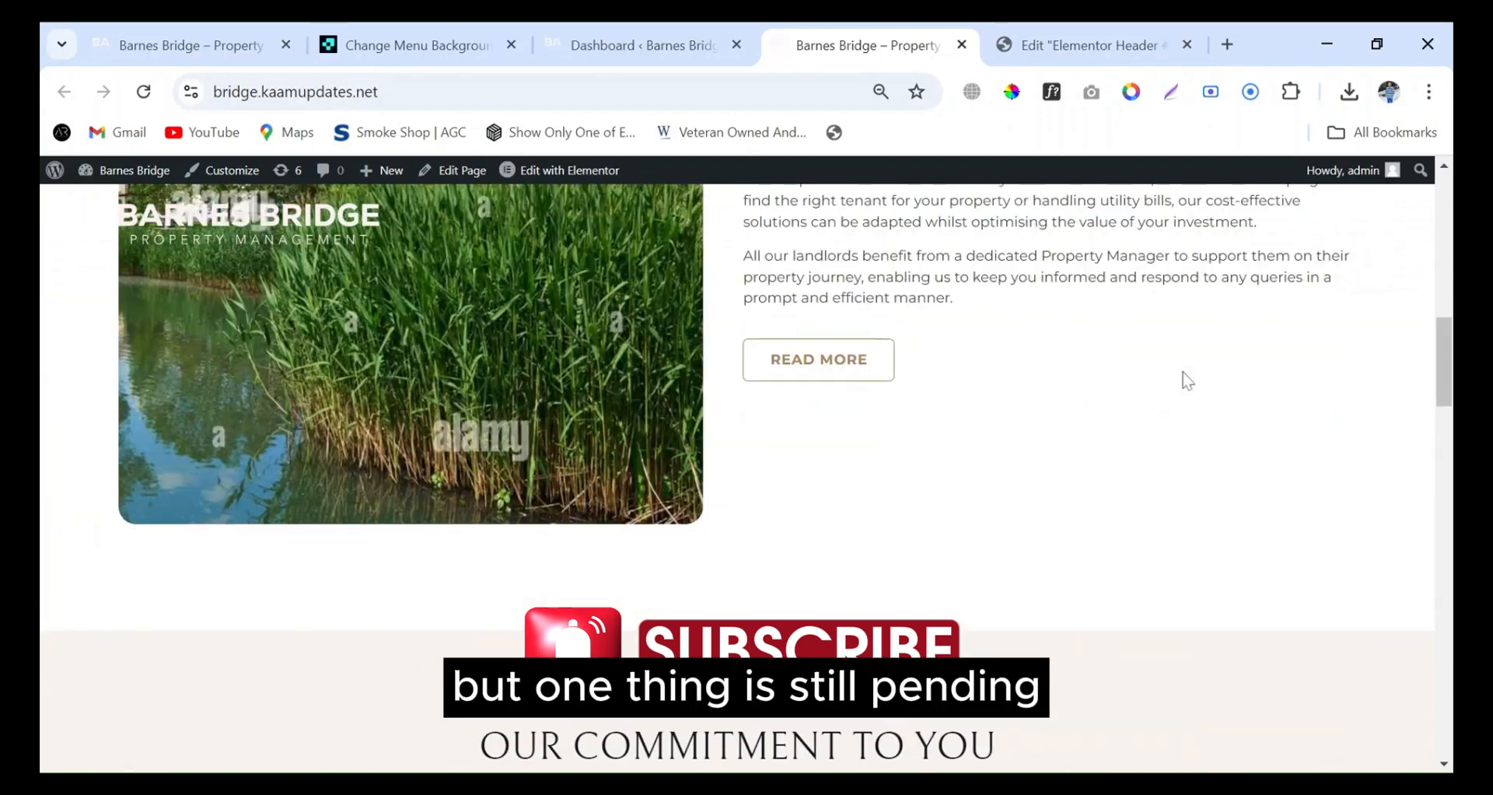
pyautogui.scroll(1, 1182, 379)
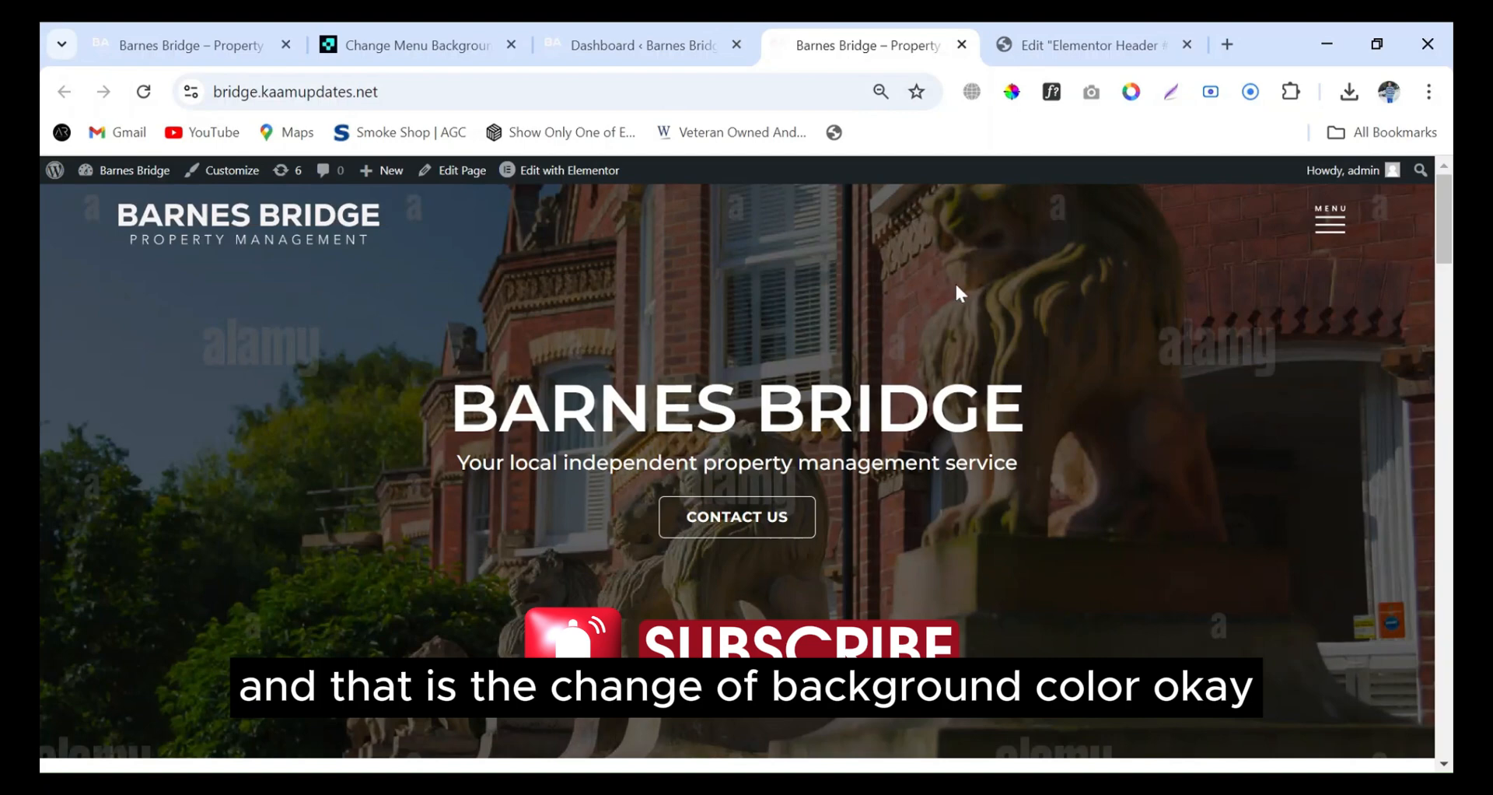
# Examine on the finished reference page at what scroll distance the header's background color changes.
pyautogui.click(189, 37)
pyautogui.scroll(10, 1151, 410)
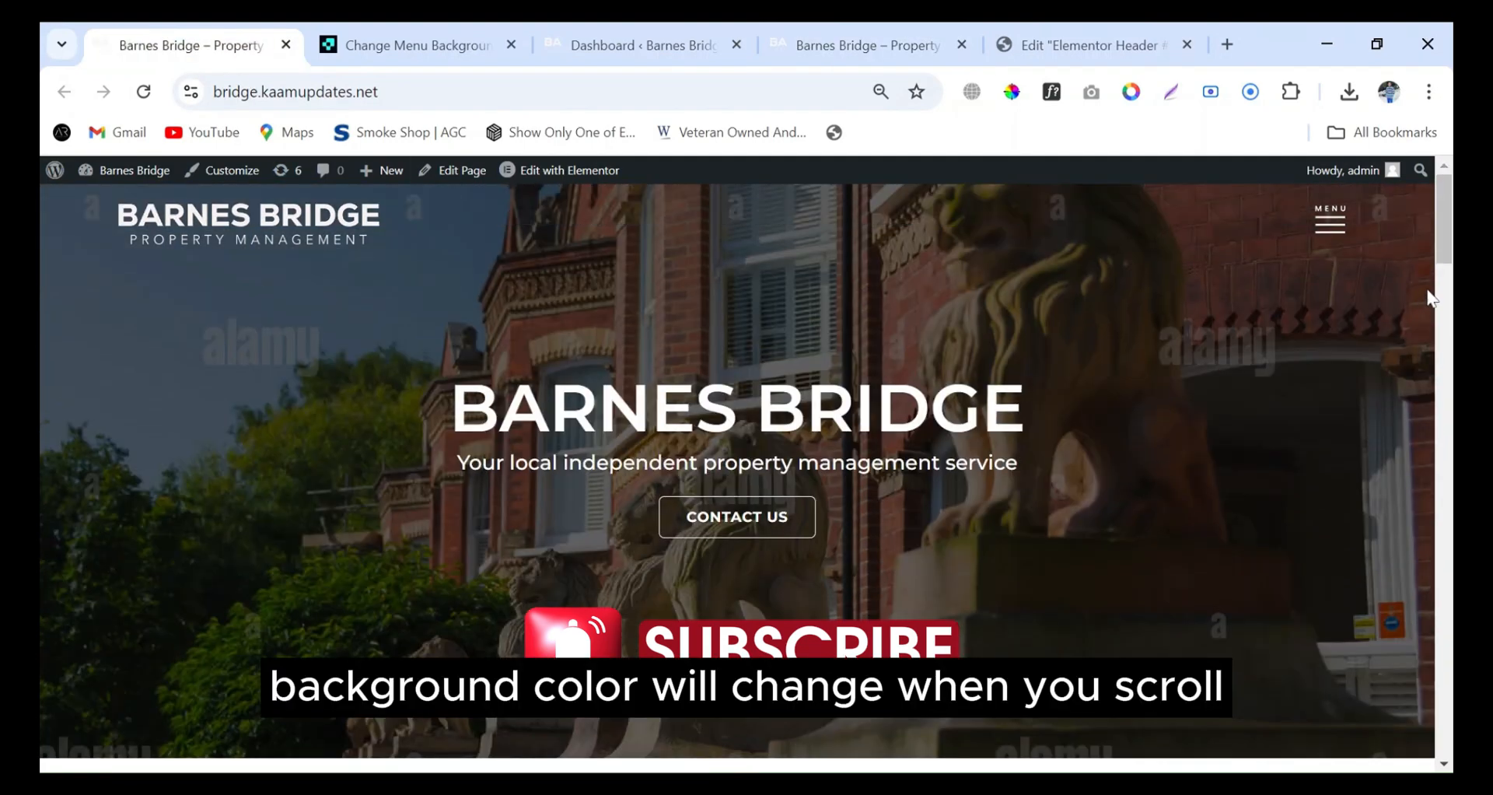
pyautogui.scroll(-1, 1207, 367)
pyautogui.scroll(-1, 1207, 367)
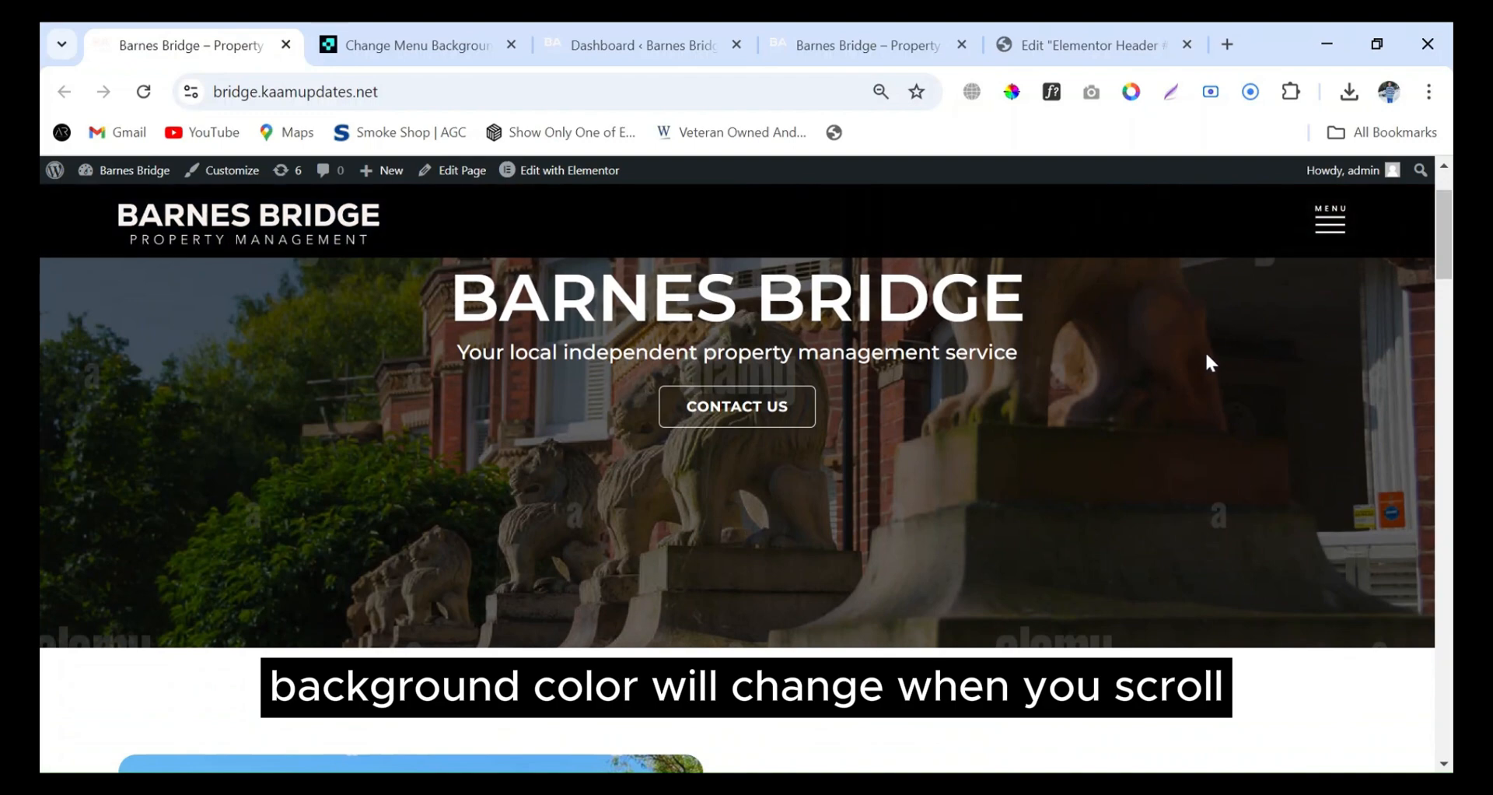
pyautogui.scroll(1, 1209, 362)
pyautogui.scroll(-1, 1209, 362)
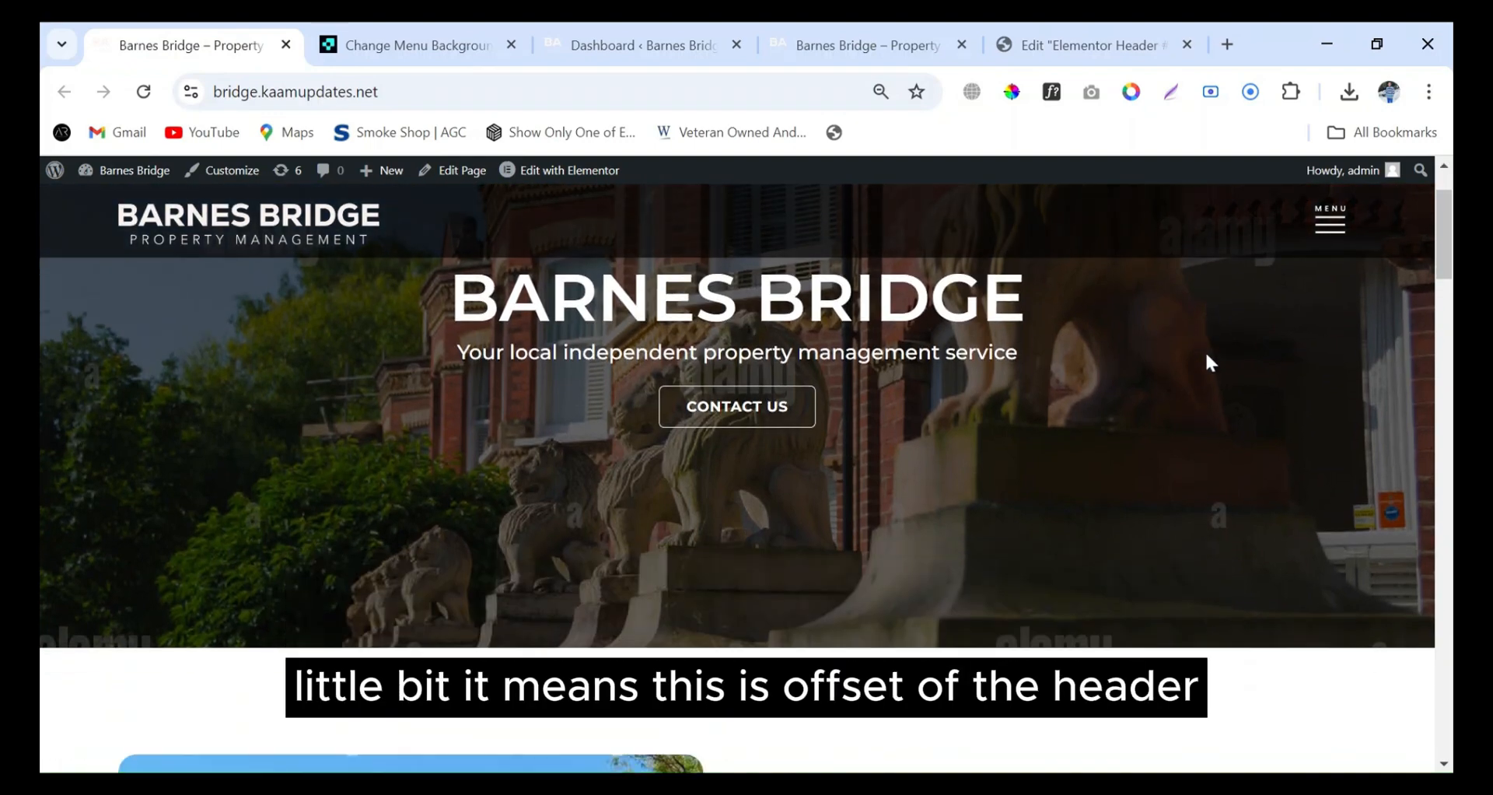
pyautogui.scroll(1, 1209, 361)
pyautogui.scroll(-1, 1249, 371)
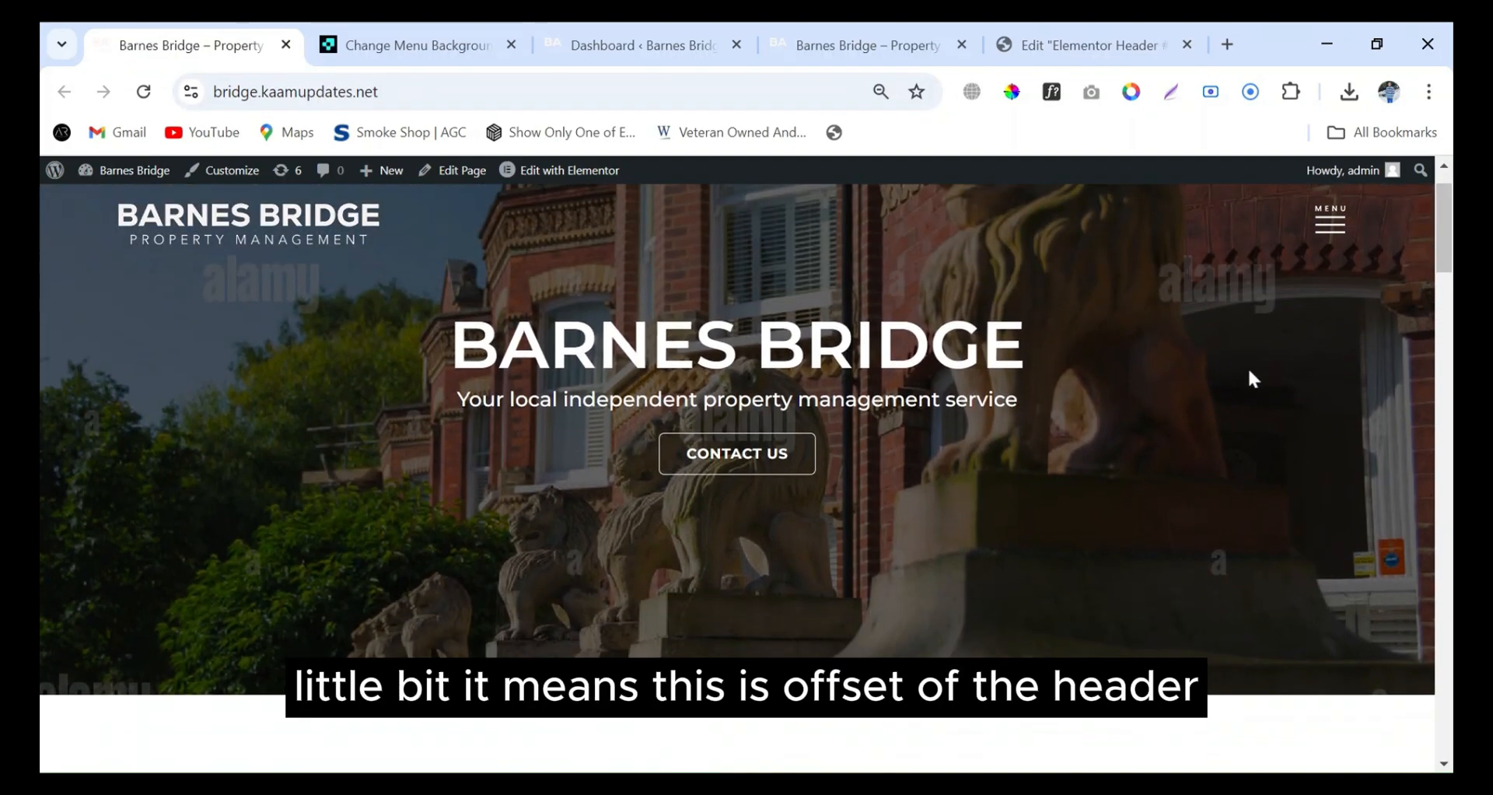
pyautogui.scroll(1, 1249, 370)
# Review the header section's Effects Offset setting and compare it with the scroll effect on the reference page.
pyautogui.click(1081, 48)
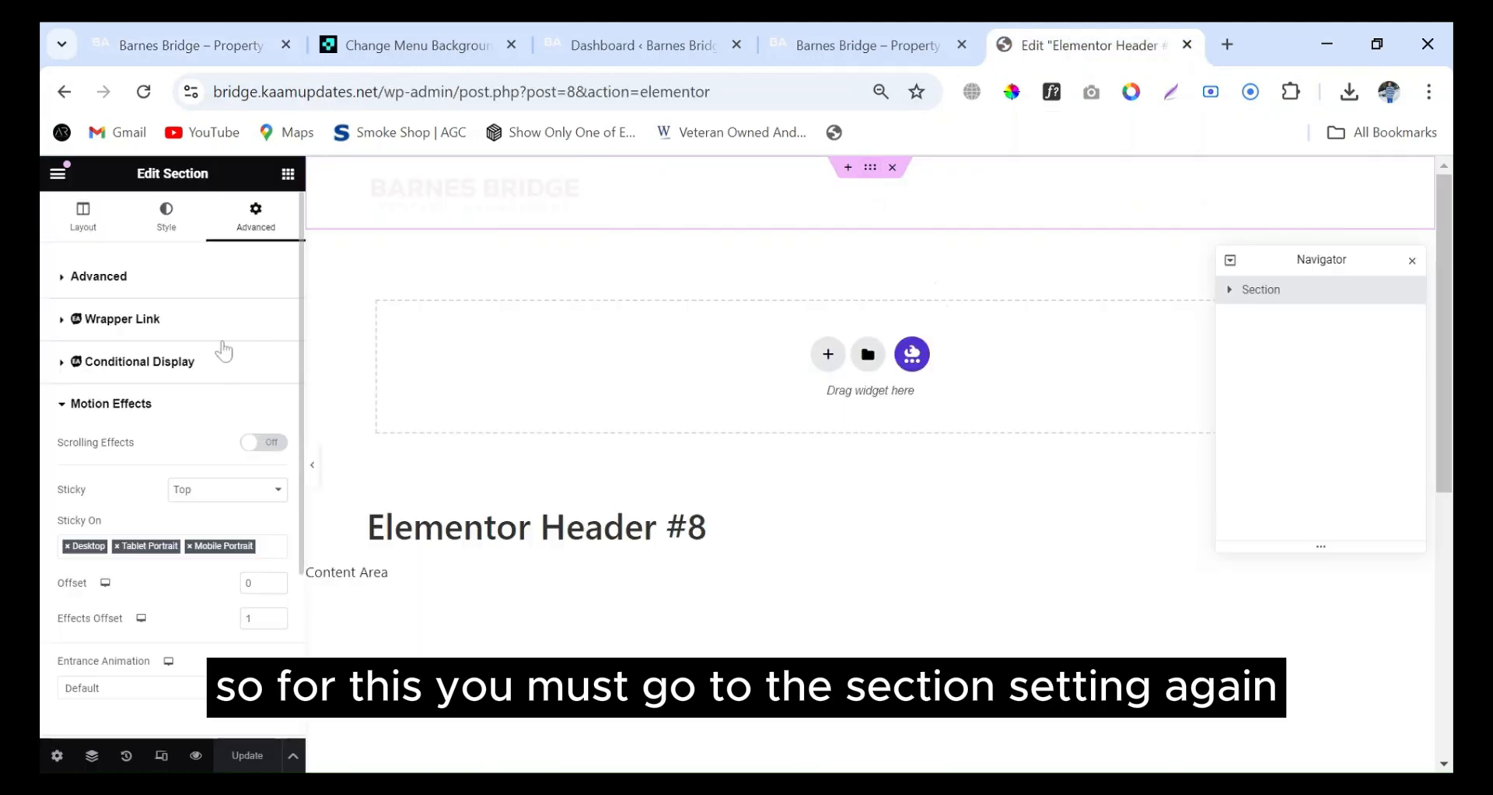
pyautogui.scroll(-2, 217, 350)
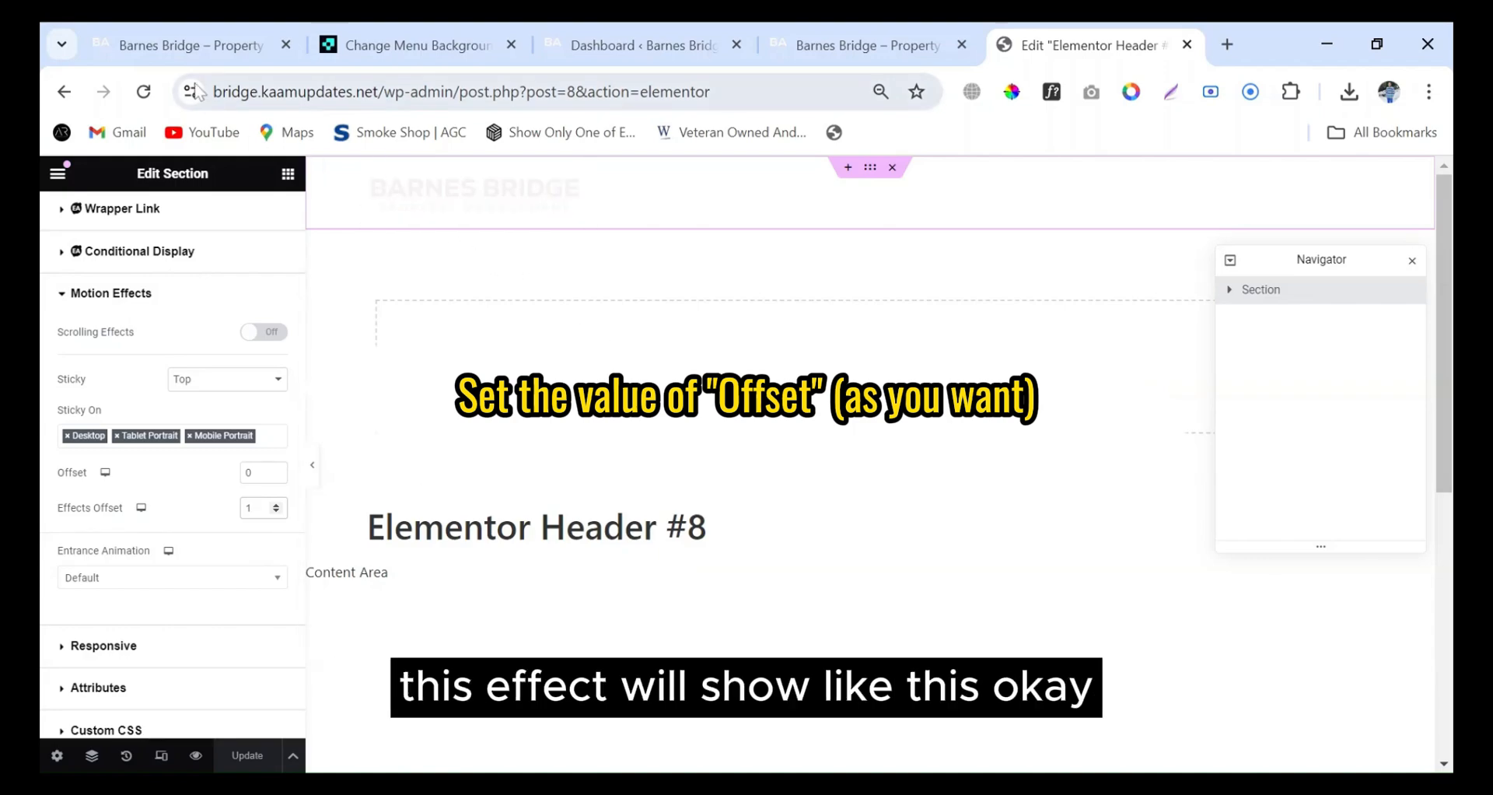
pyautogui.click(194, 48)
pyautogui.scroll(-5, 916, 469)
pyautogui.scroll(5, 916, 468)
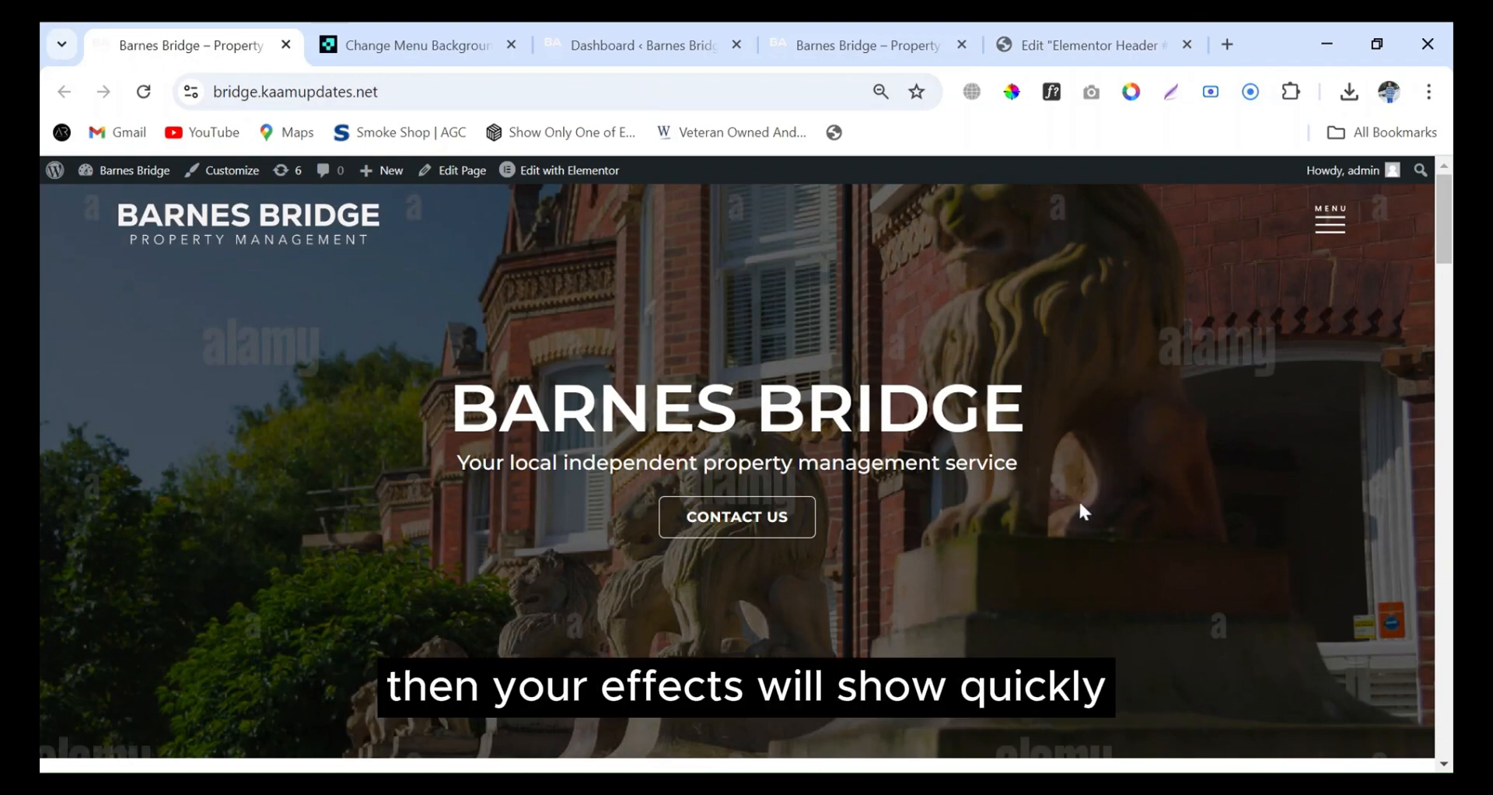
pyautogui.scroll(-3, 1086, 507)
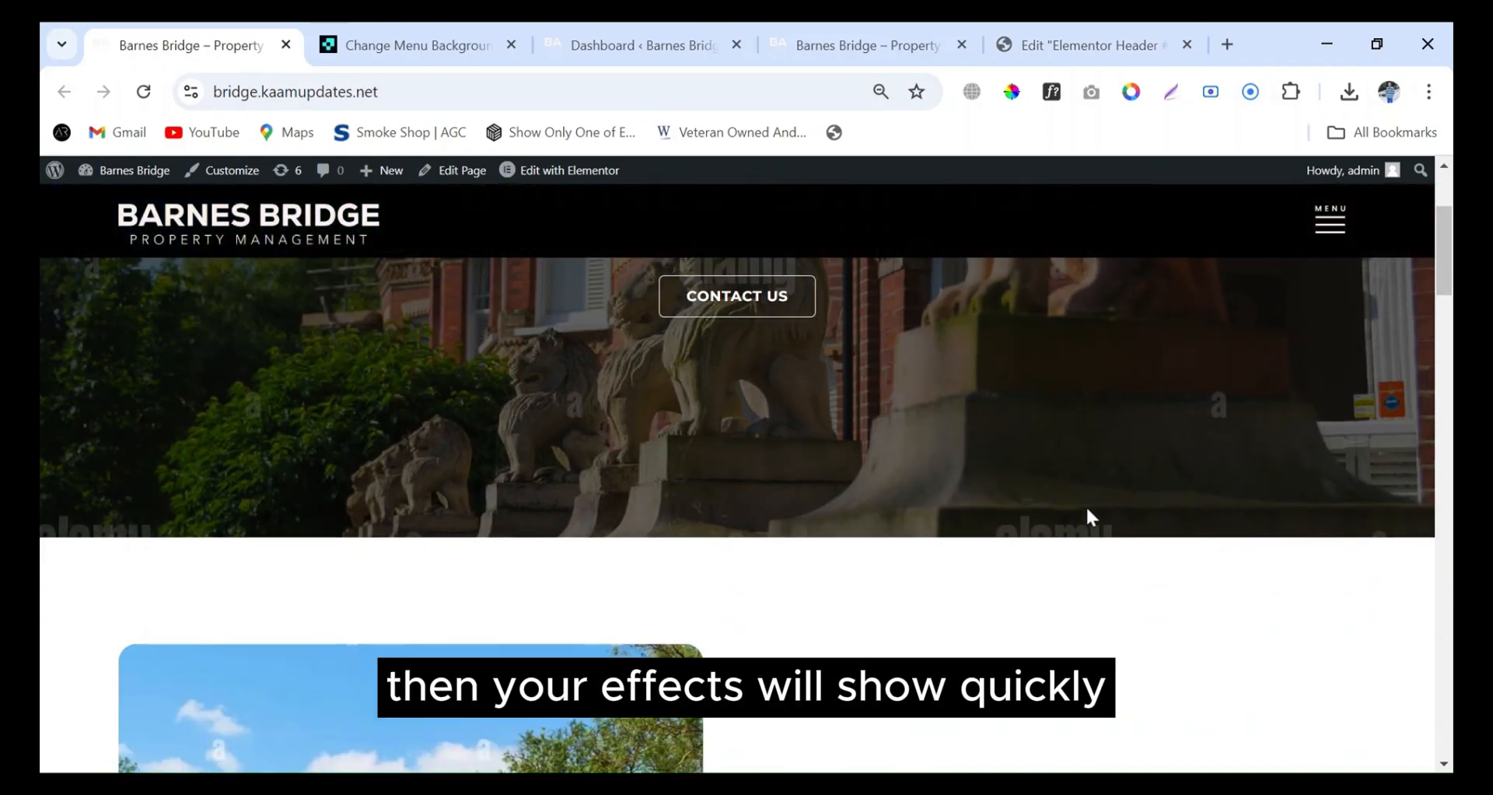
pyautogui.scroll(3, 1087, 510)
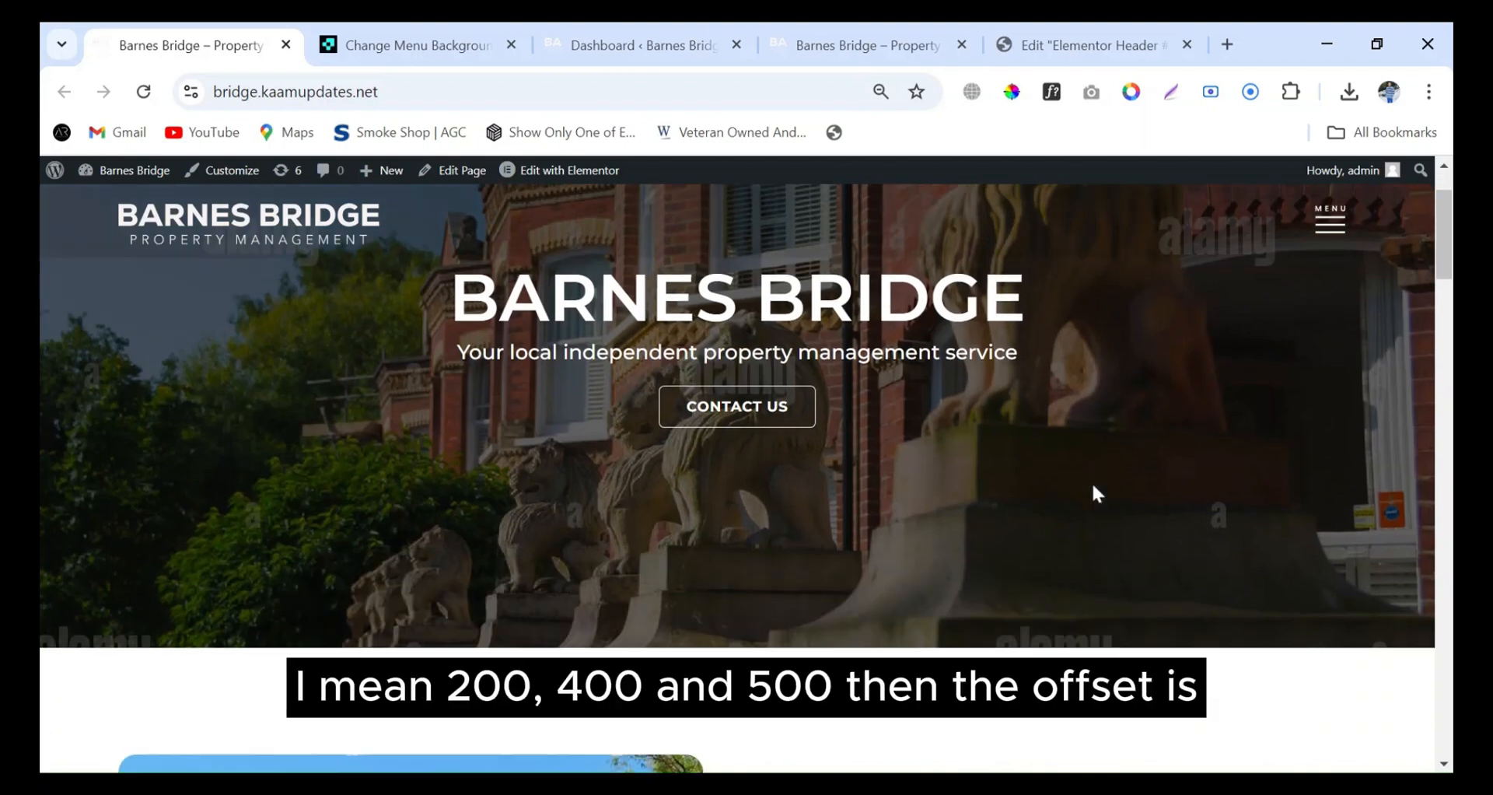
pyautogui.scroll(-3, 1093, 486)
pyautogui.scroll(-2, 1094, 491)
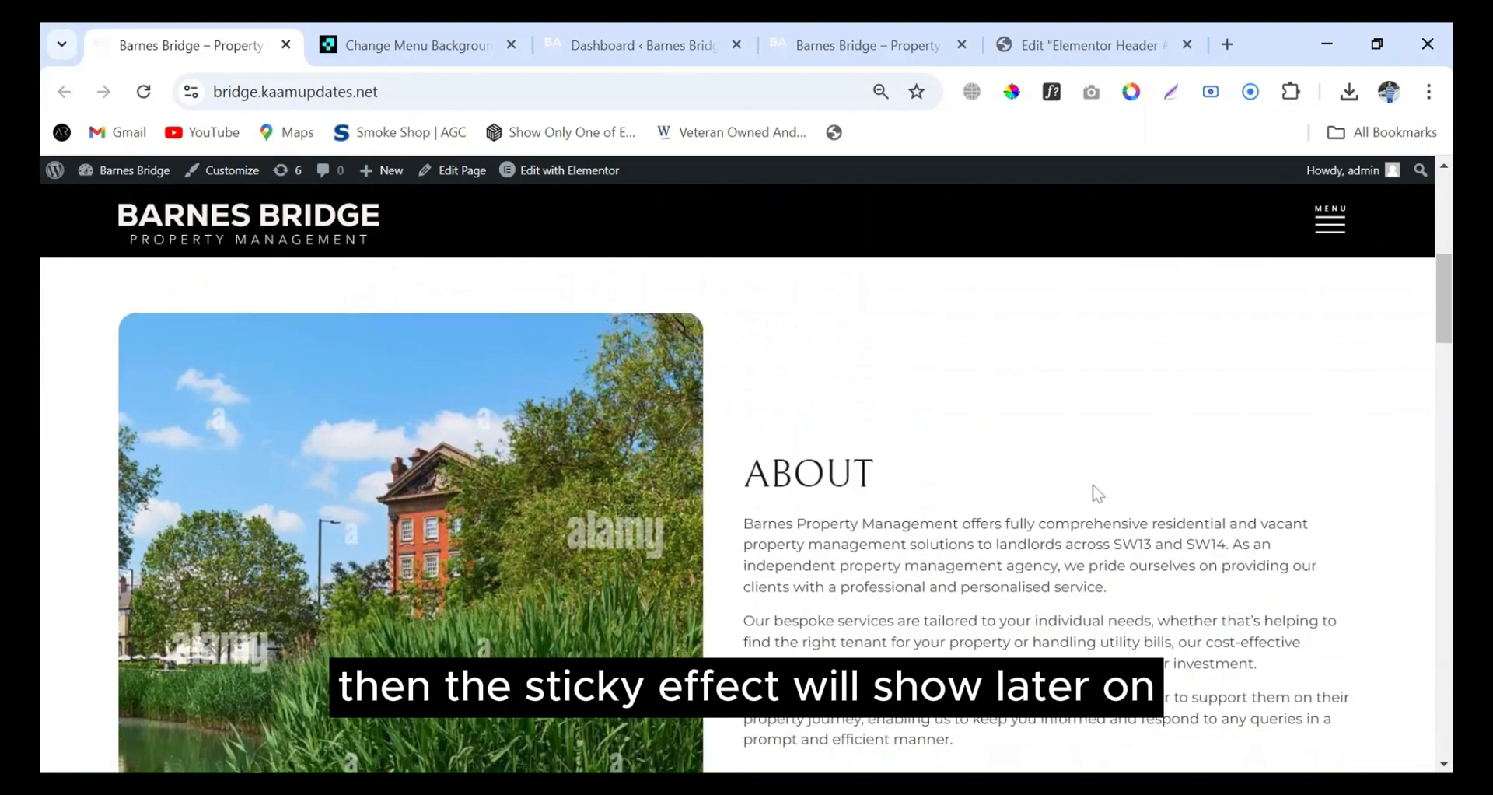
pyautogui.scroll(-4, 1094, 491)
# Set the header section's Effects Offset to 200 and check the scrolled header in the template preview.
pyautogui.click(1074, 47)
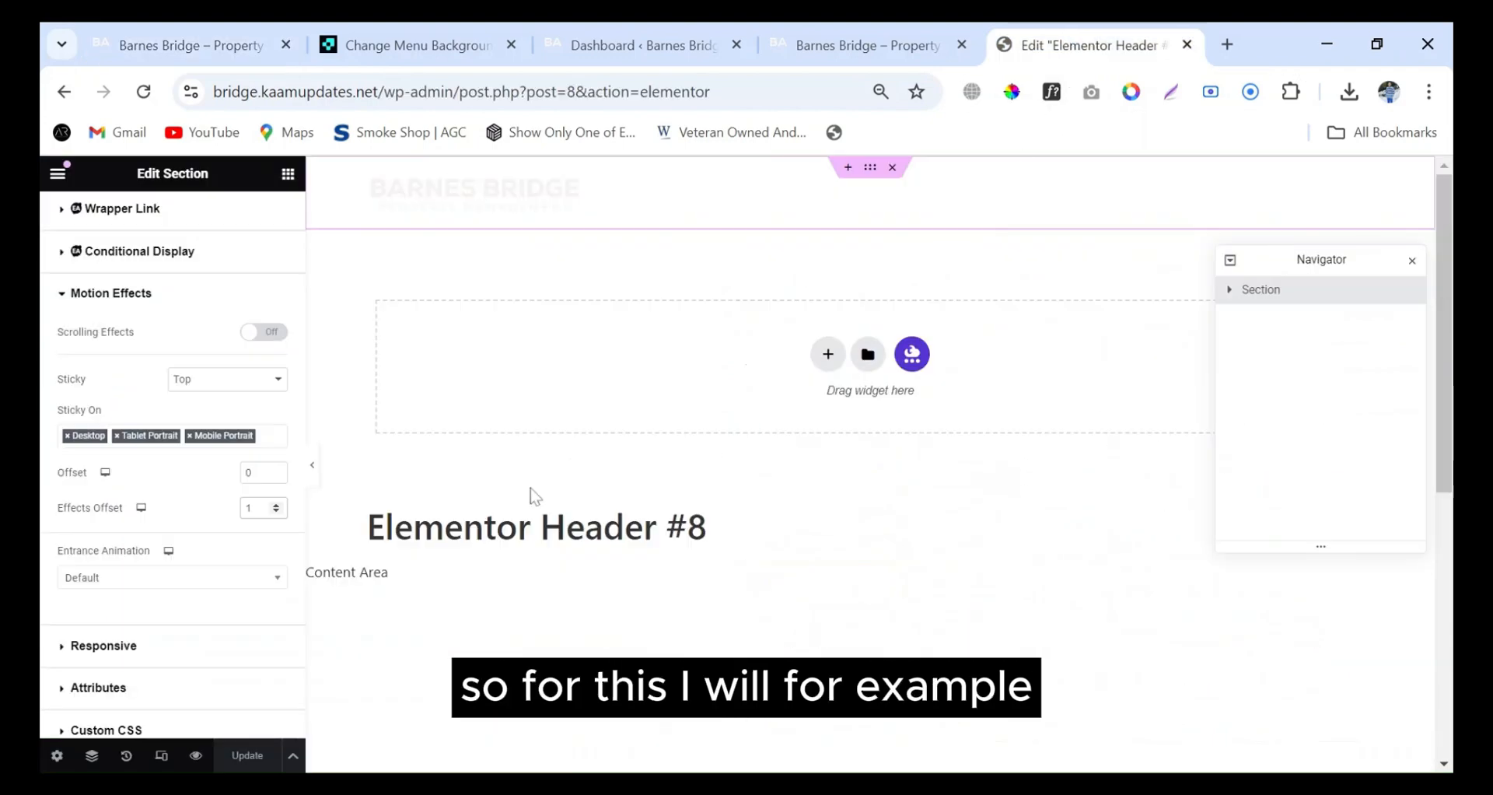
pyautogui.doubleClick(249, 508)
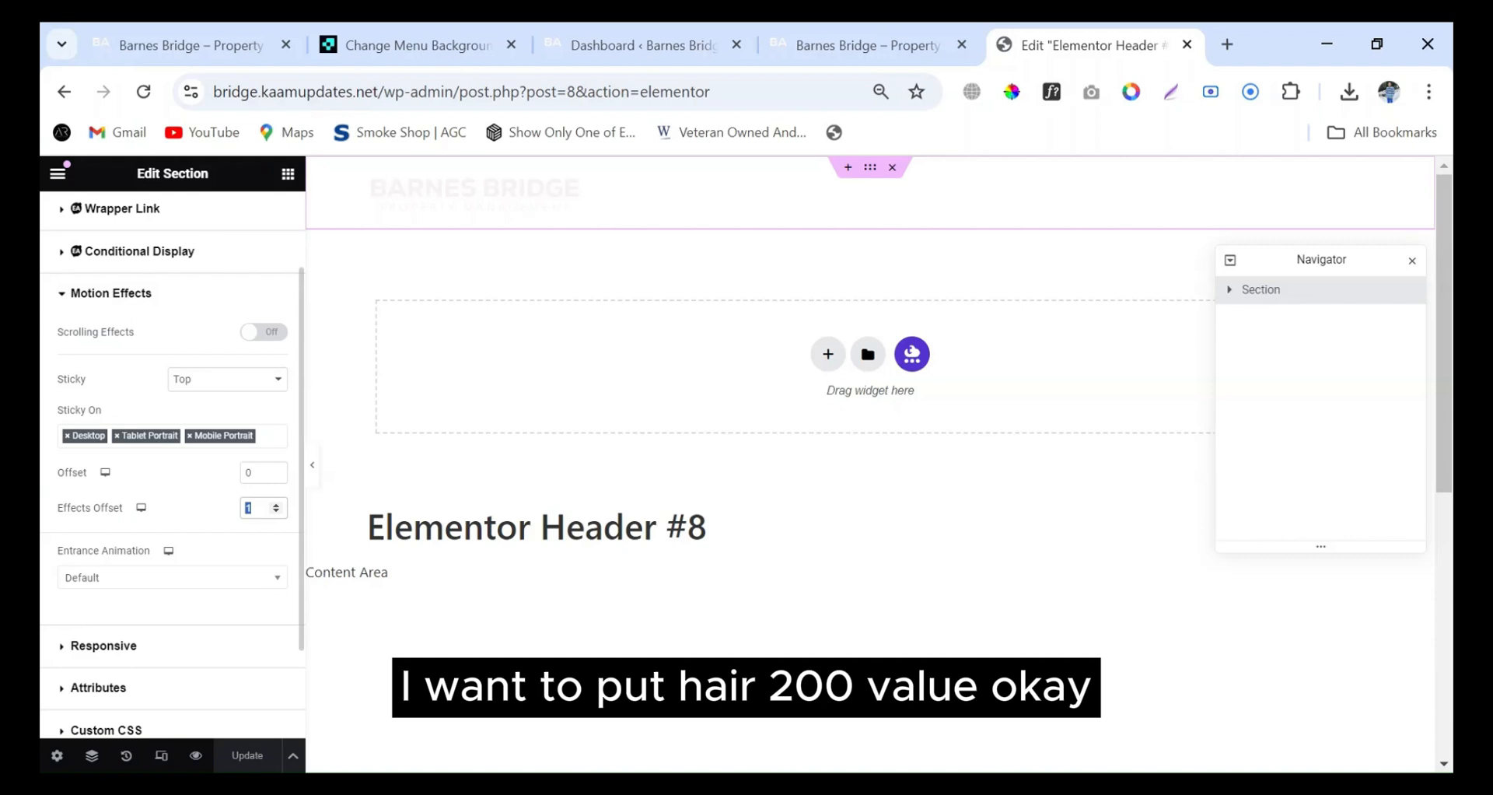
pyautogui.write('200')
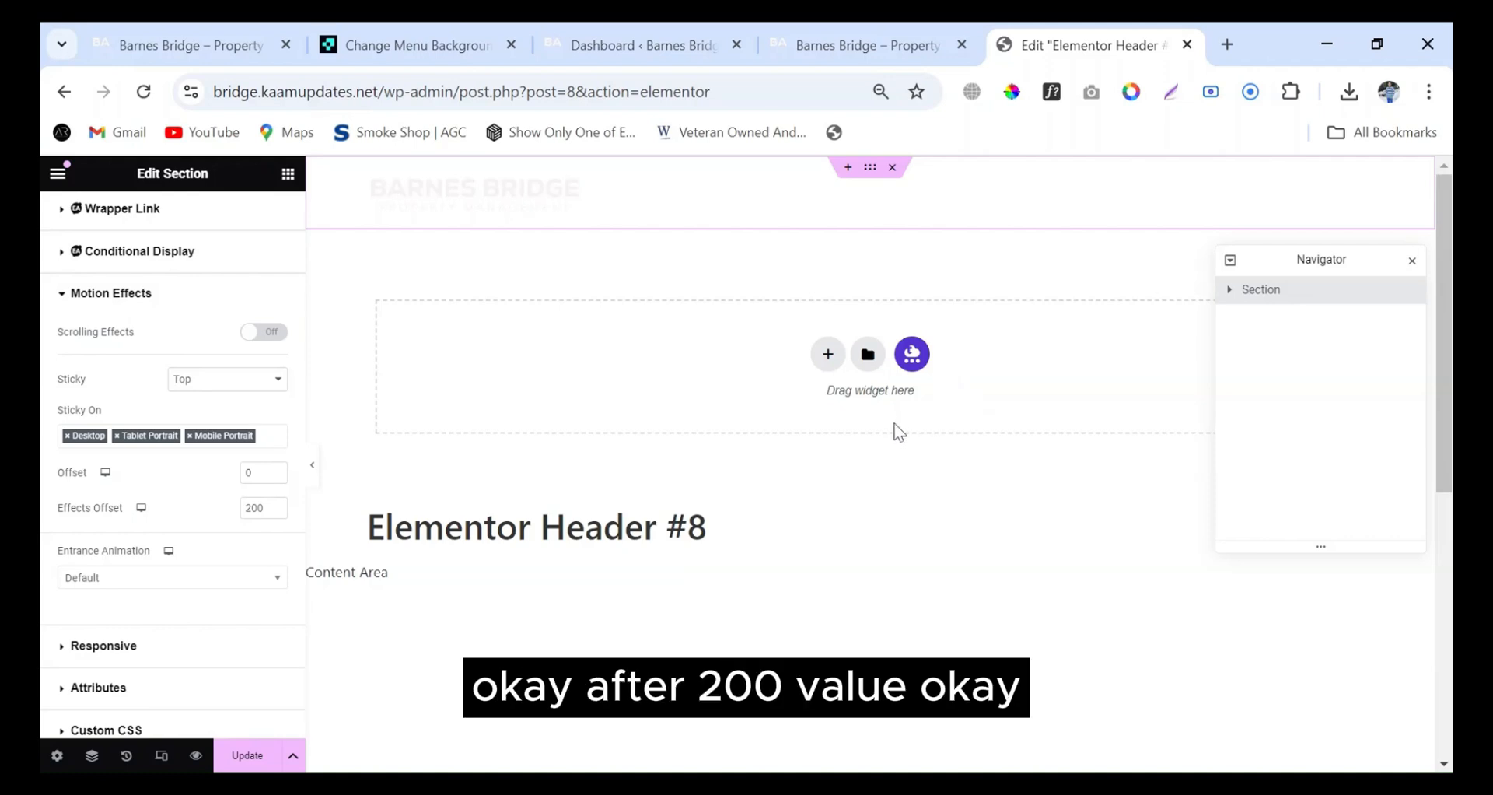
pyautogui.scroll(-5, 864, 400)
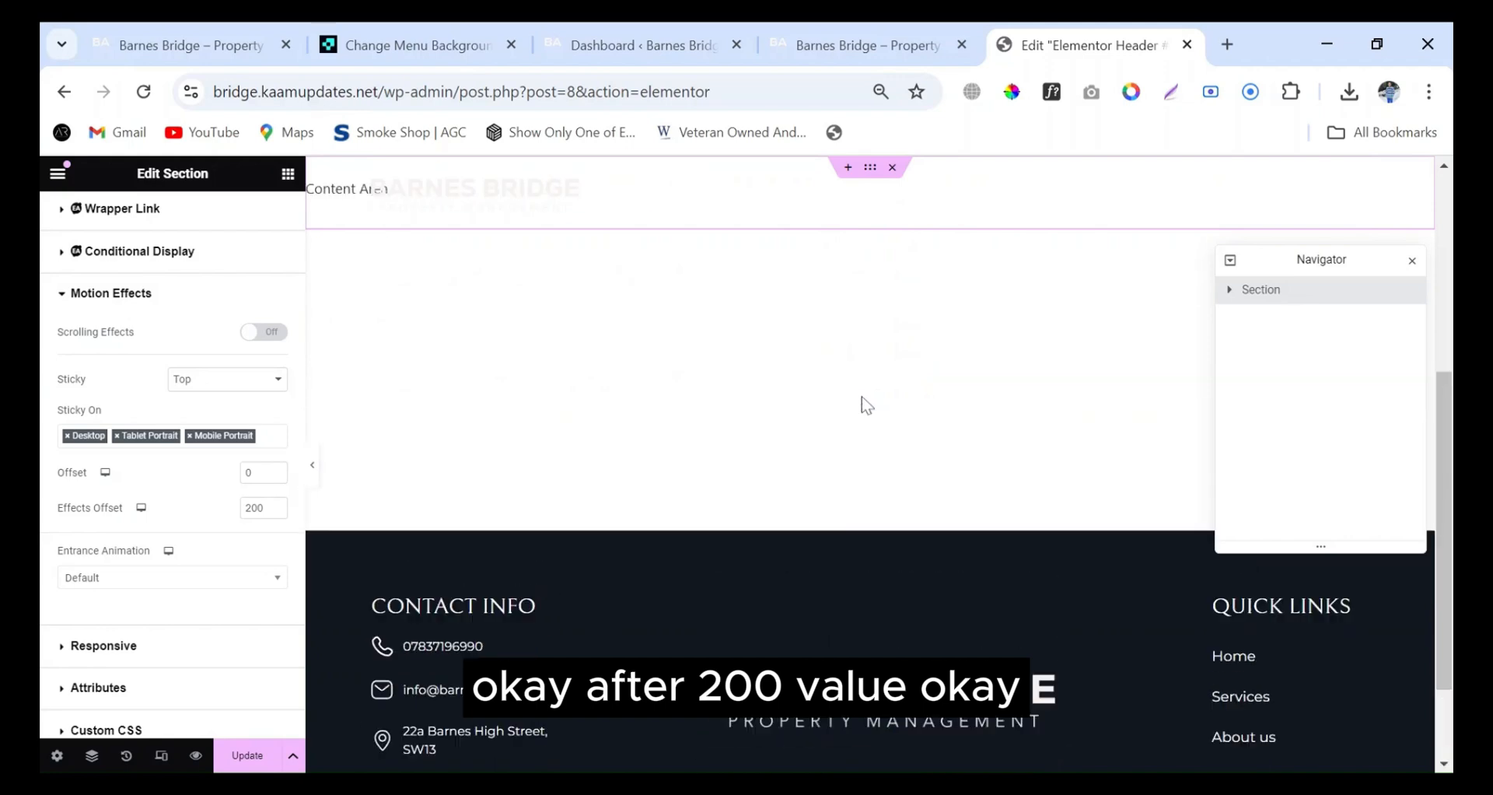
# Check the scrolled header's background color on the finished reference page.
pyautogui.scroll(5, 862, 395)
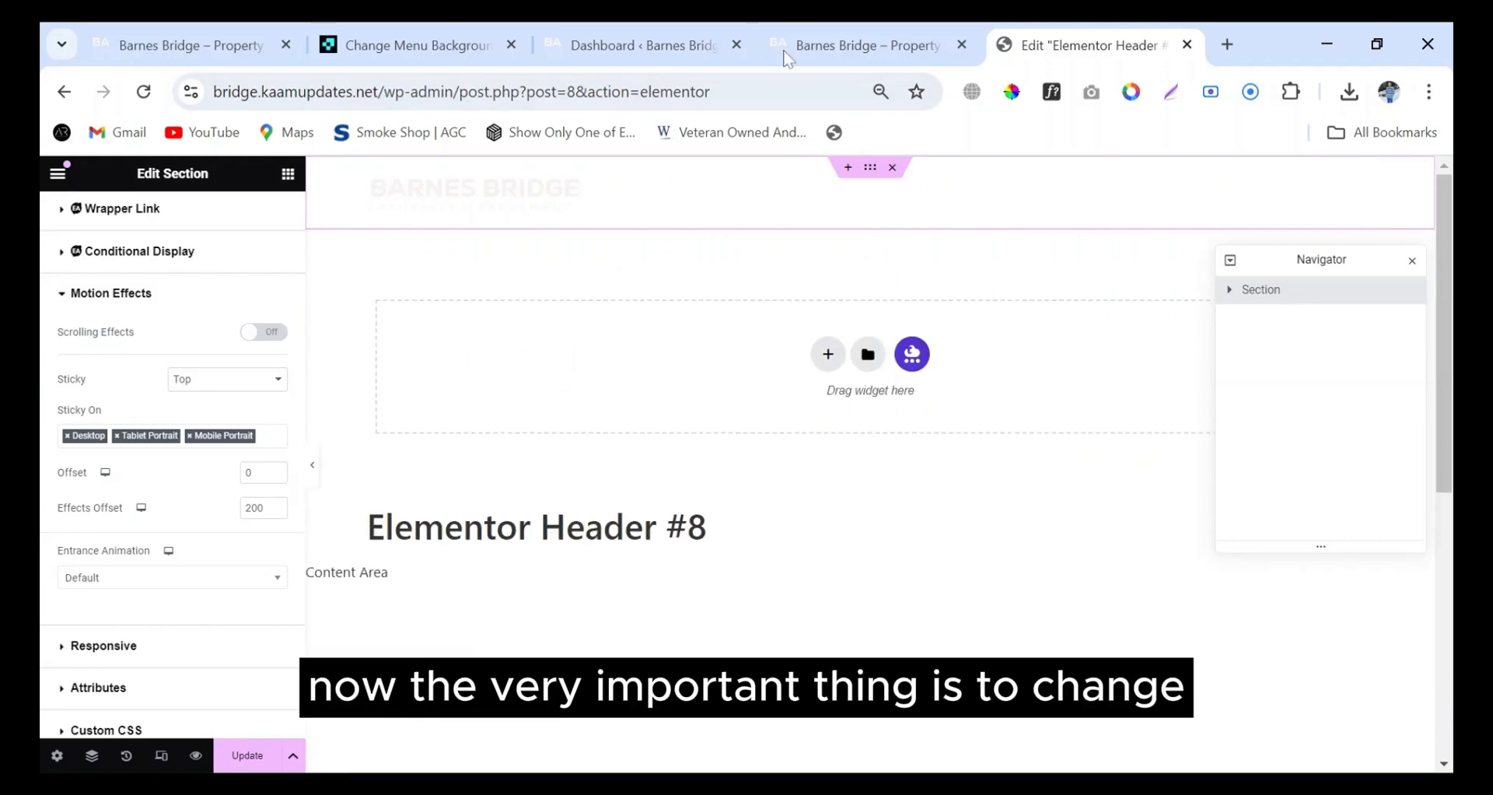
pyautogui.click(165, 35)
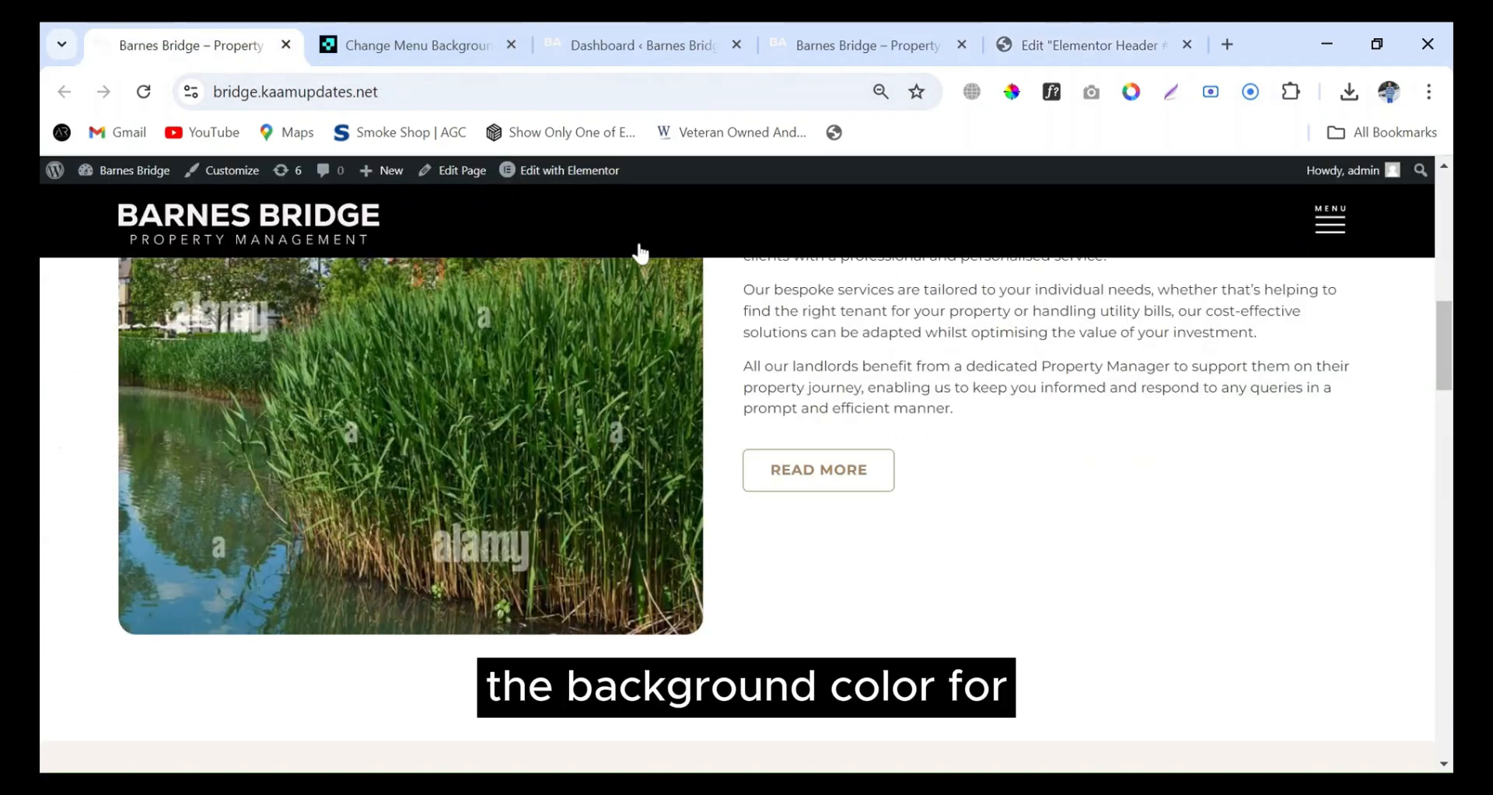
pyautogui.scroll(1, 748, 286)
pyautogui.scroll(2, 874, 194)
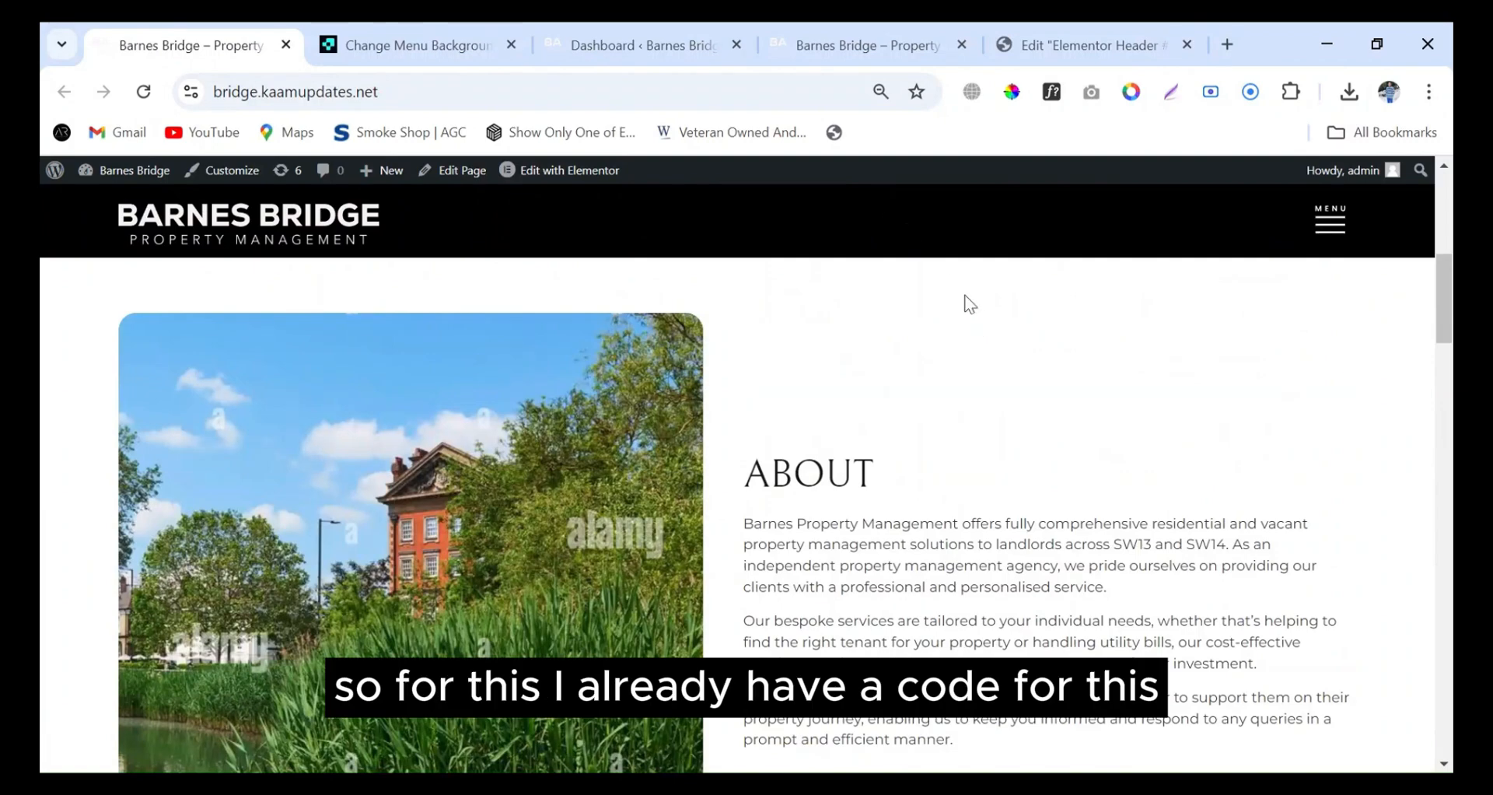
# Copy the full CSS code for changing the menu background on scroll from the Lytbox Academy article.
pyautogui.scroll(-15, 560, 428)
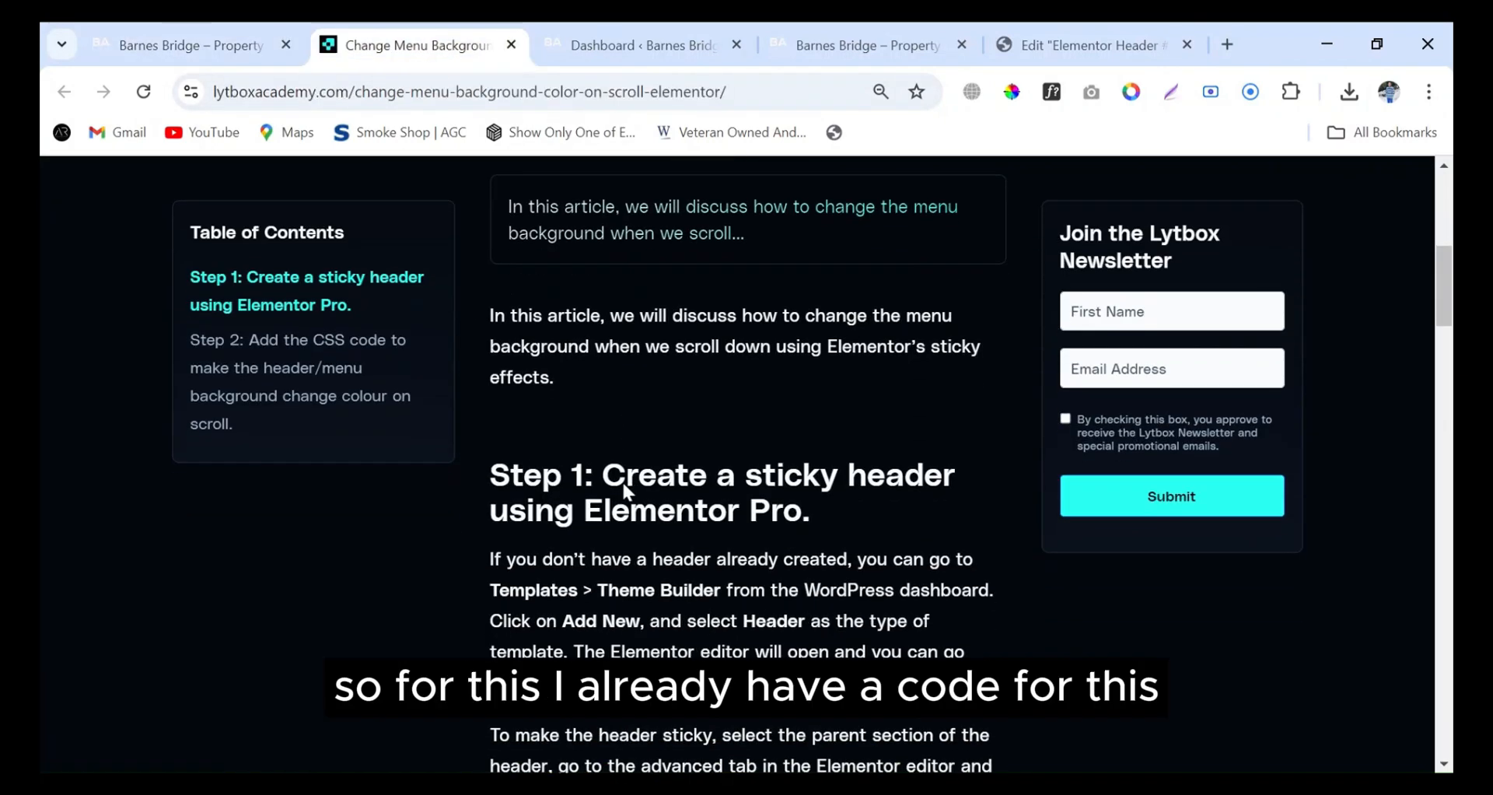
pyautogui.scroll(3, 737, 496)
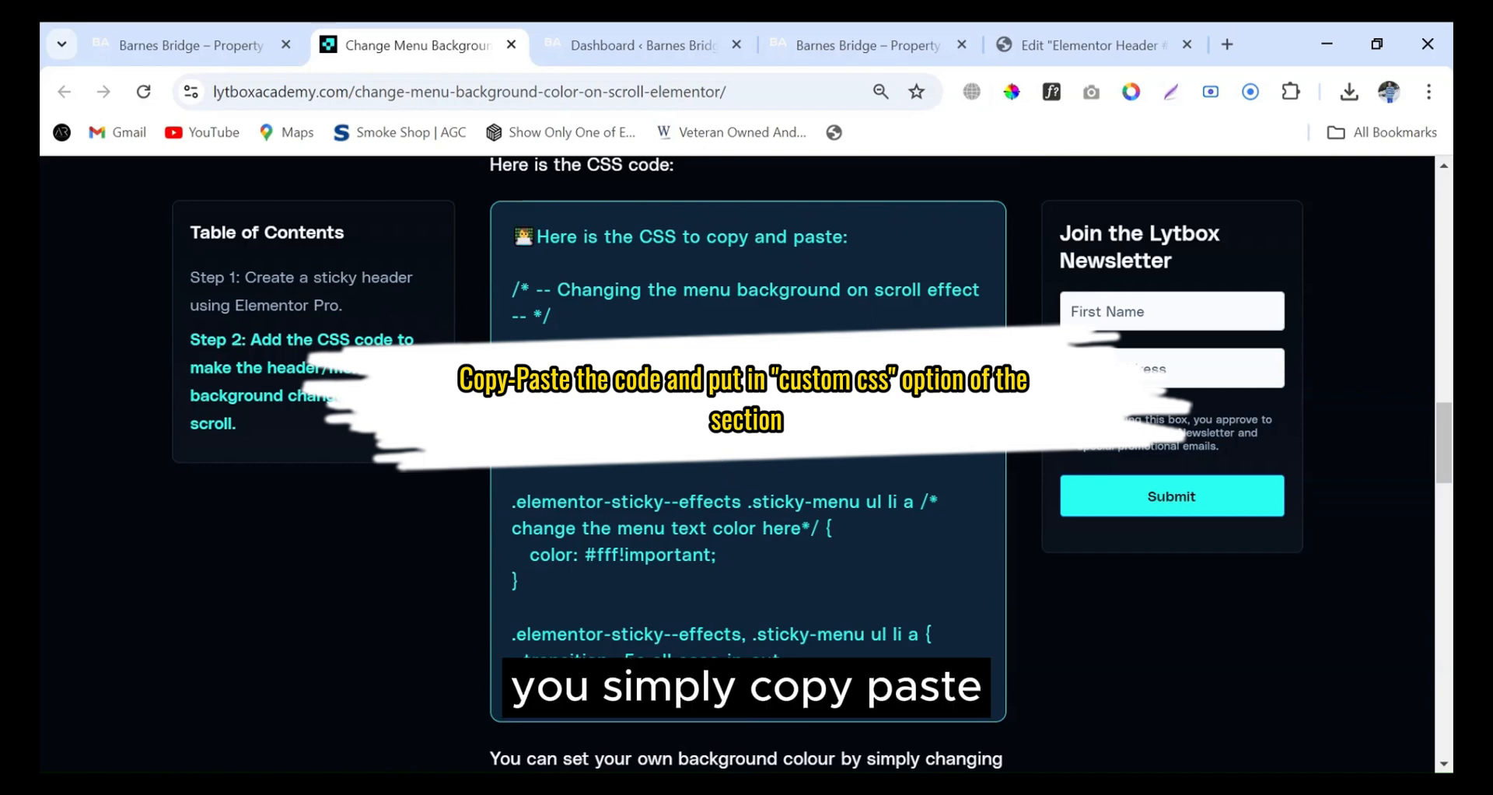
pyautogui.click(1019, 43)
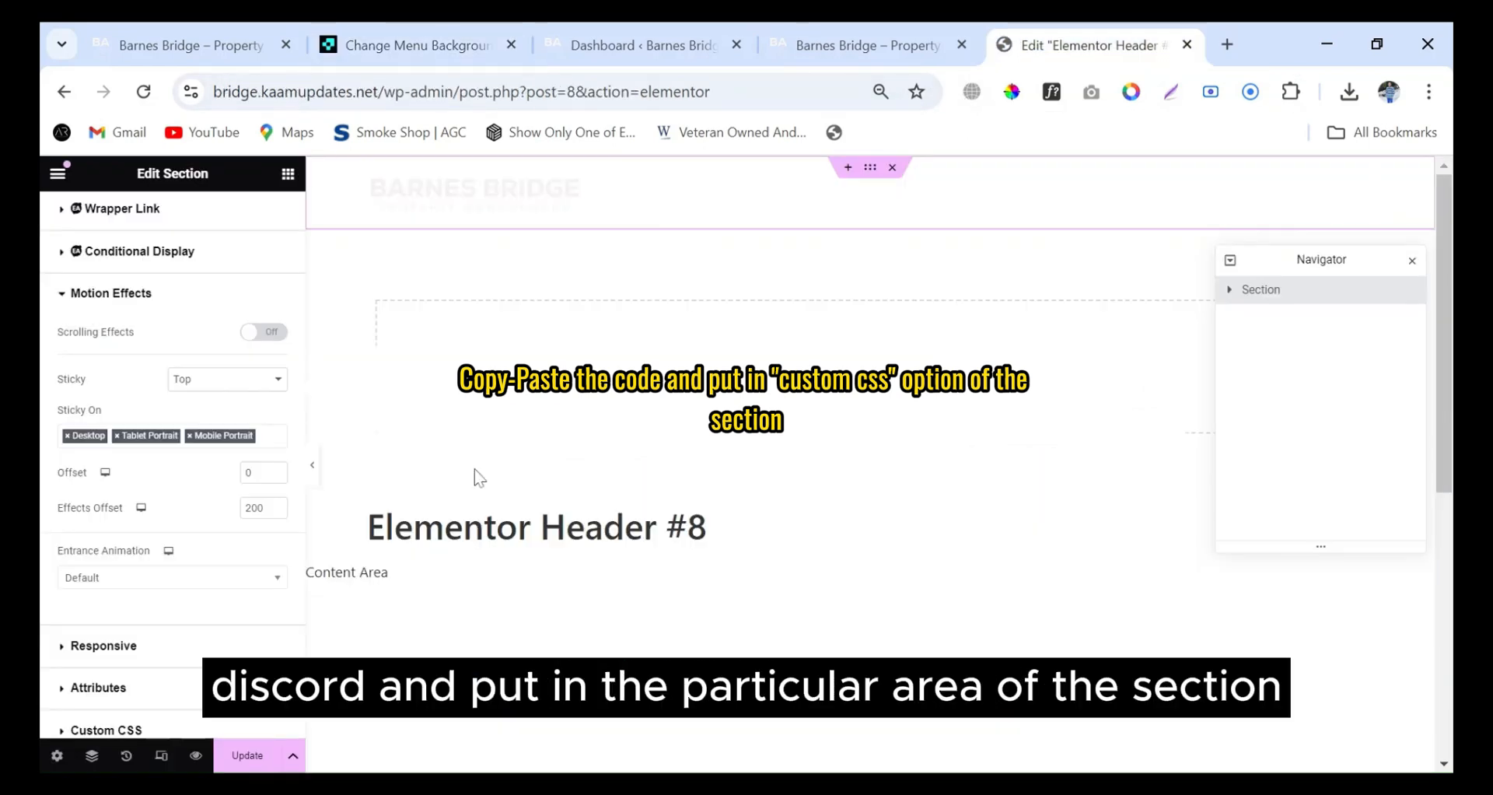
pyautogui.scroll(2, 161, 507)
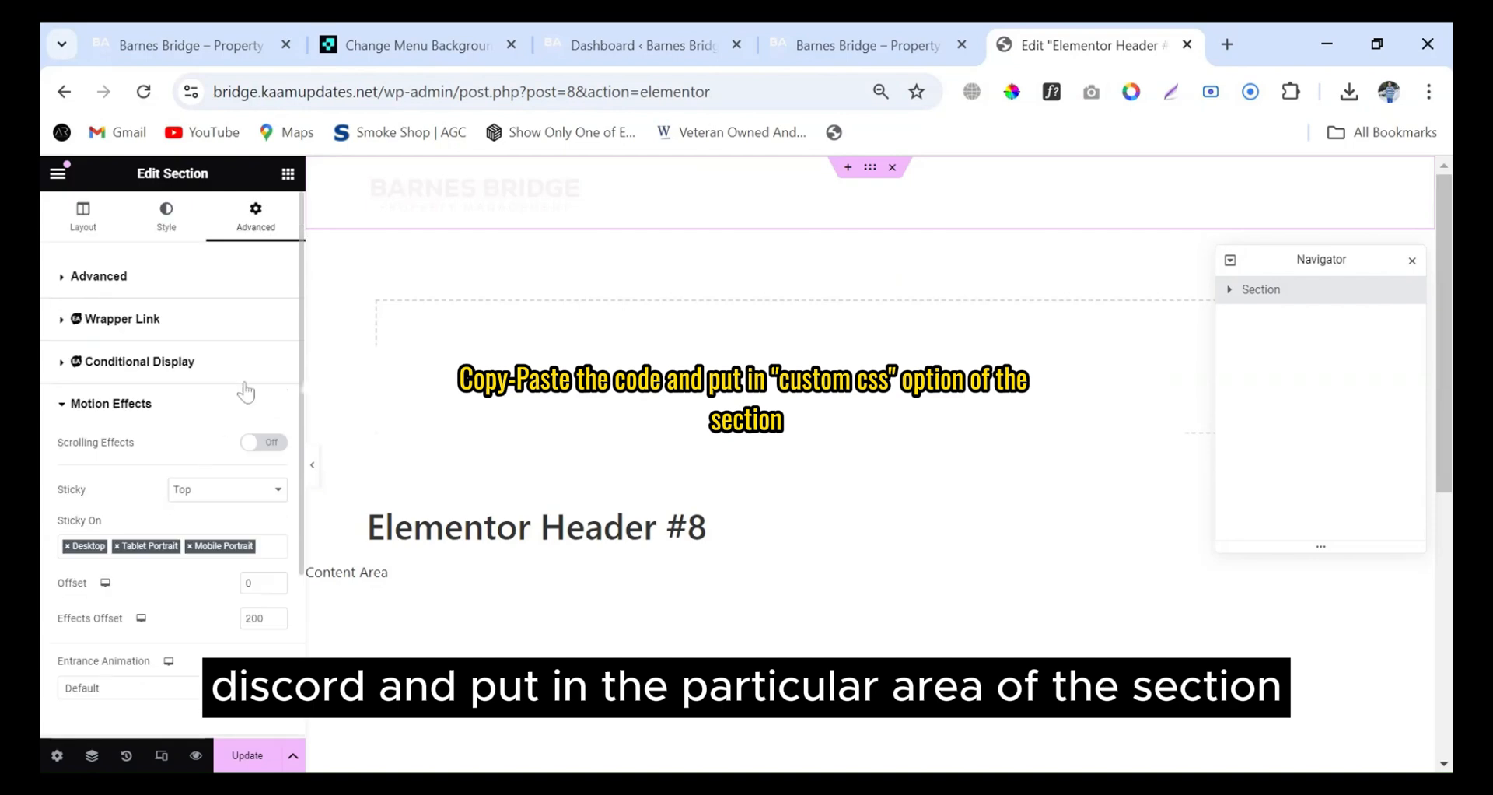
pyautogui.click(427, 54)
pyautogui.moveTo(511, 289); pyautogui.dragTo(787, 657)
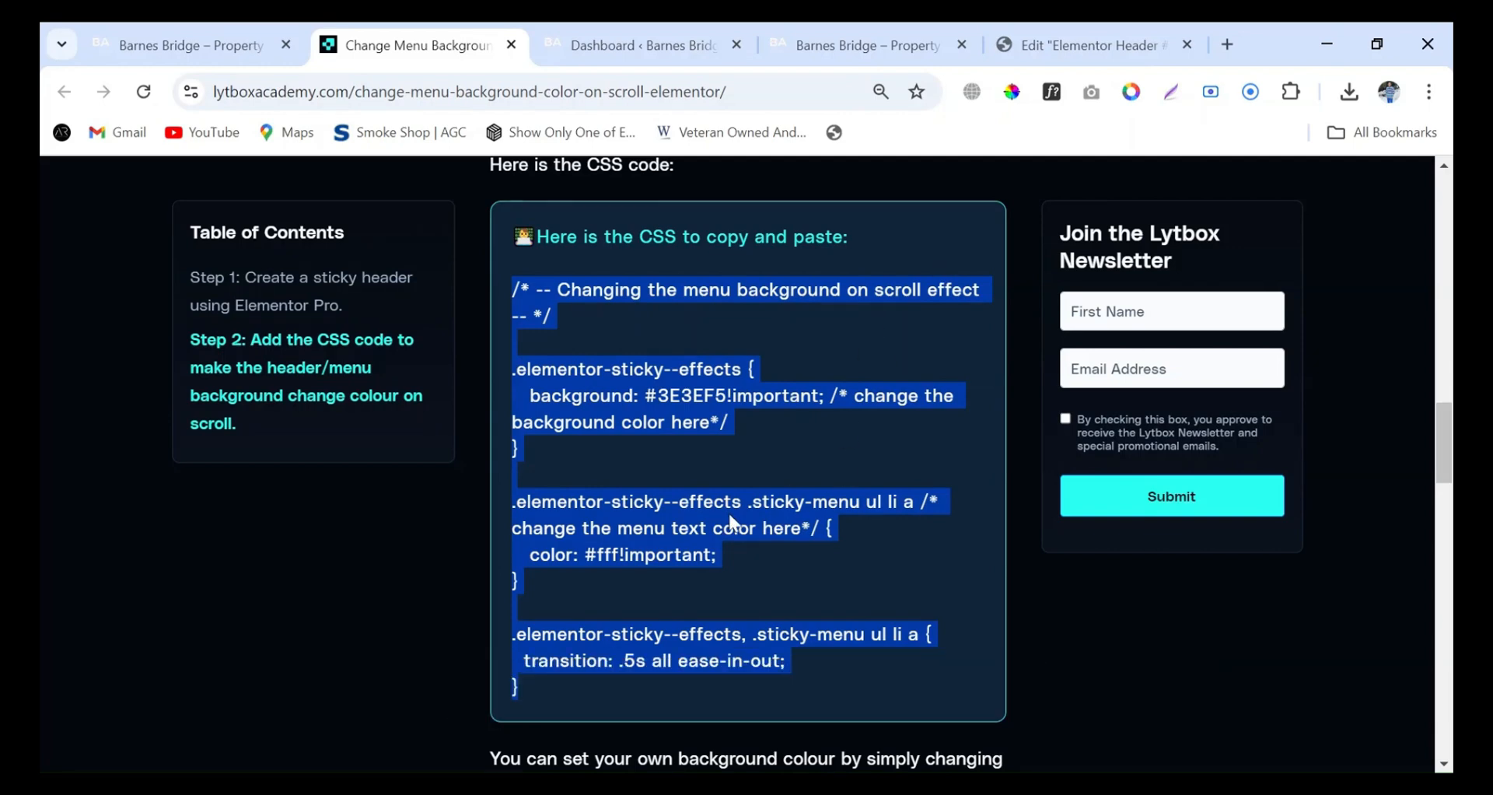
# Paste the copied scroll-effect code, with background #3E3EF5 and menu text #fff, into the header section's Custom CSS and update the template.
pyautogui.click(1045, 39)
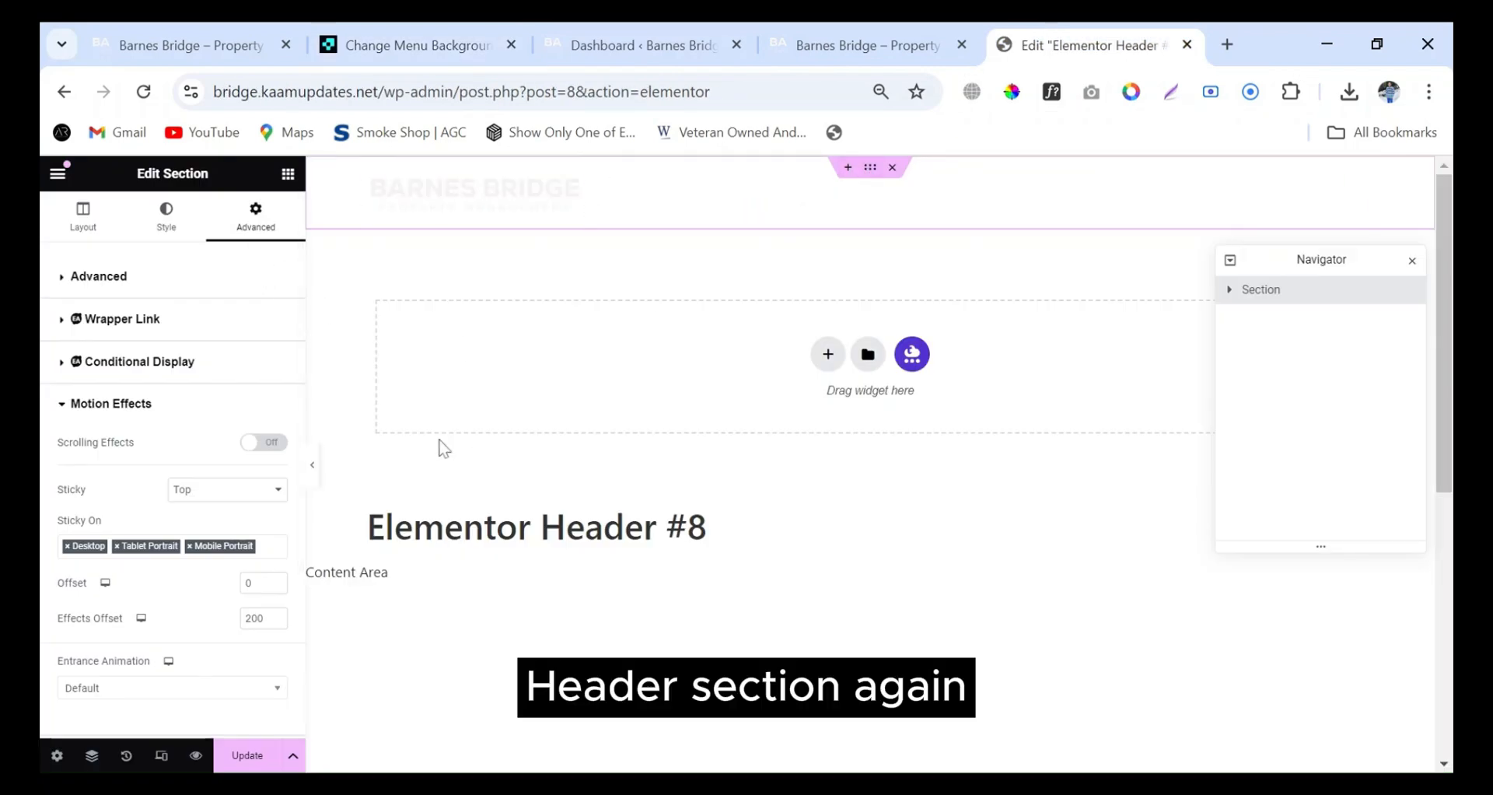
pyautogui.click(109, 403)
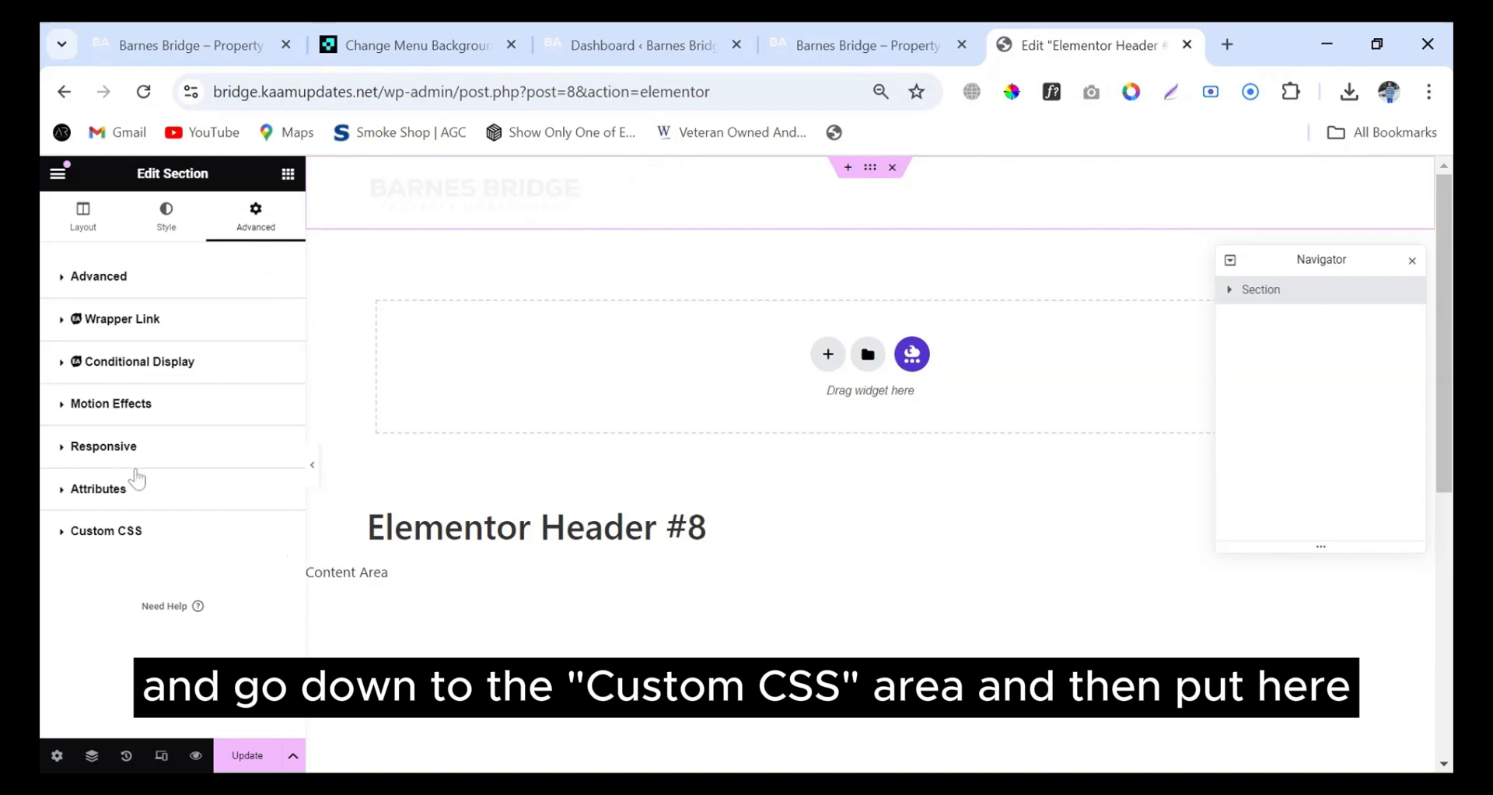
pyautogui.click(131, 535)
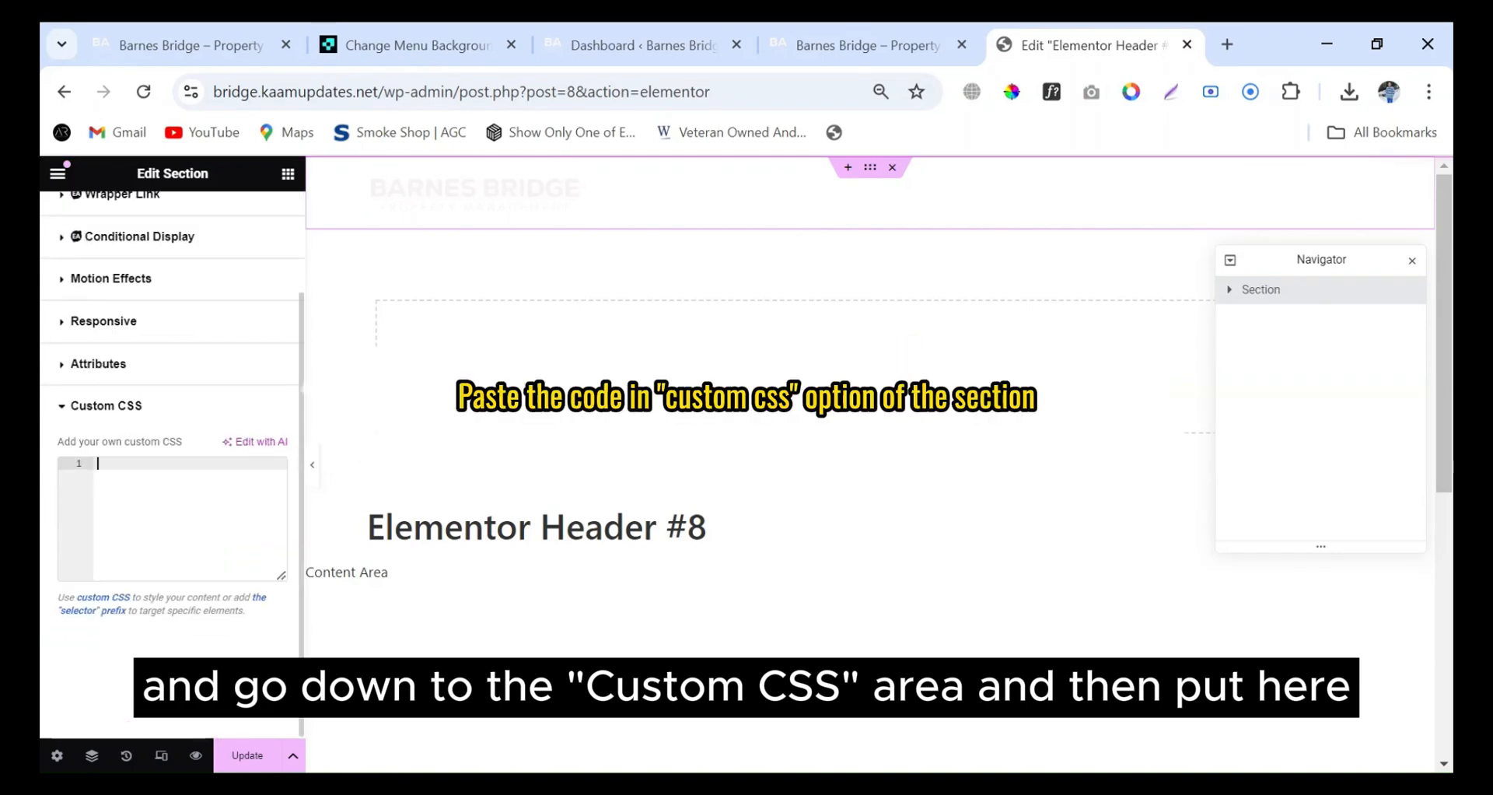
pyautogui.write('/* -- Changing the menu background on scroll effect -- */  .elementor-sticky--effects { \tbackground: #3E3EF5!important; /* change the background color here*/ }  .elementor-sticky--effects .sticky-menu ul li a /* change the menu text color here*/ { \tcolor: #fff!important; }  .elementor-sticky--effects, .sticky-menu ul li a { \ttransition: .5s all ease-in-out; }')
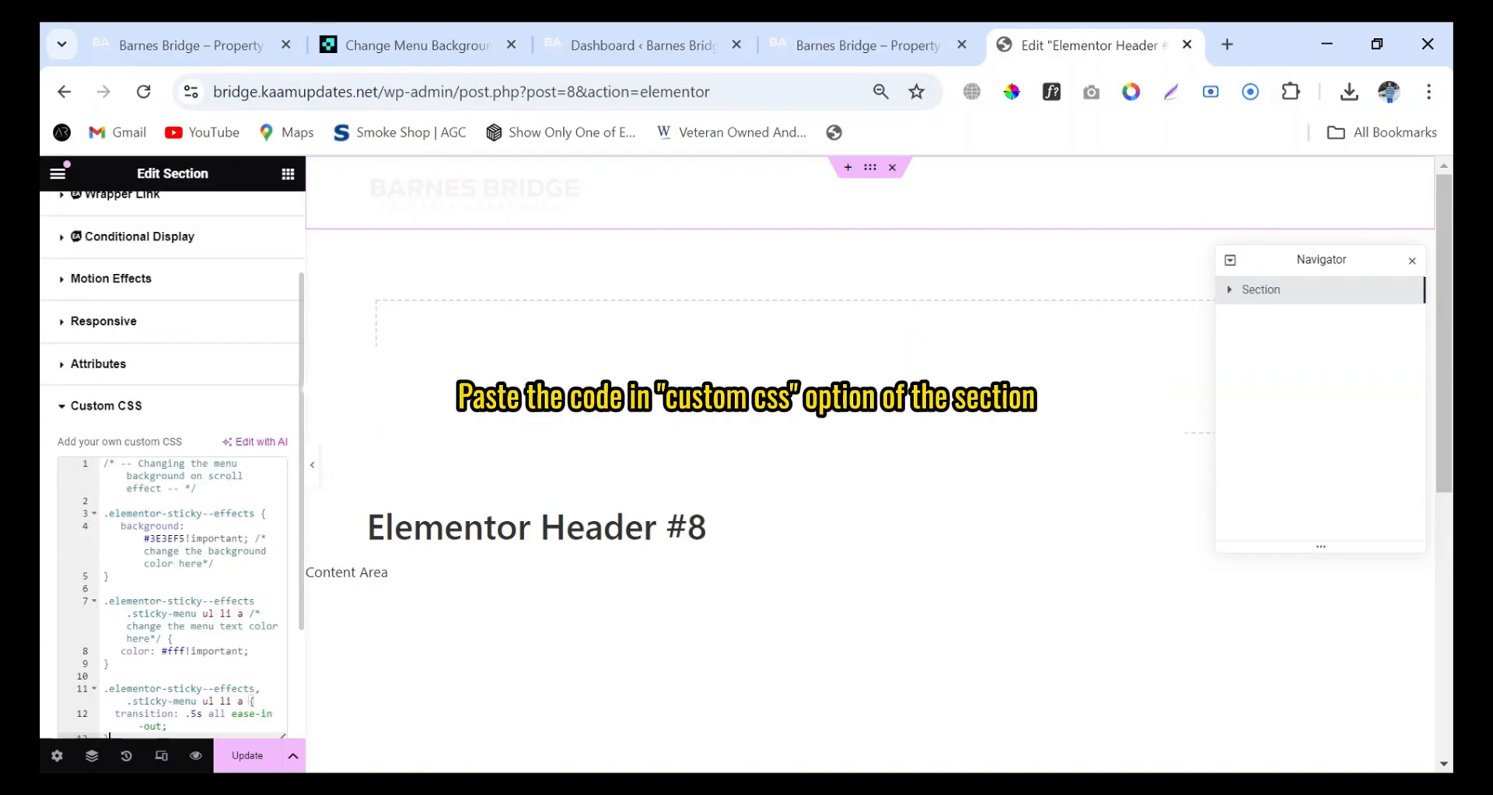
pyautogui.scroll(-3, 173, 506)
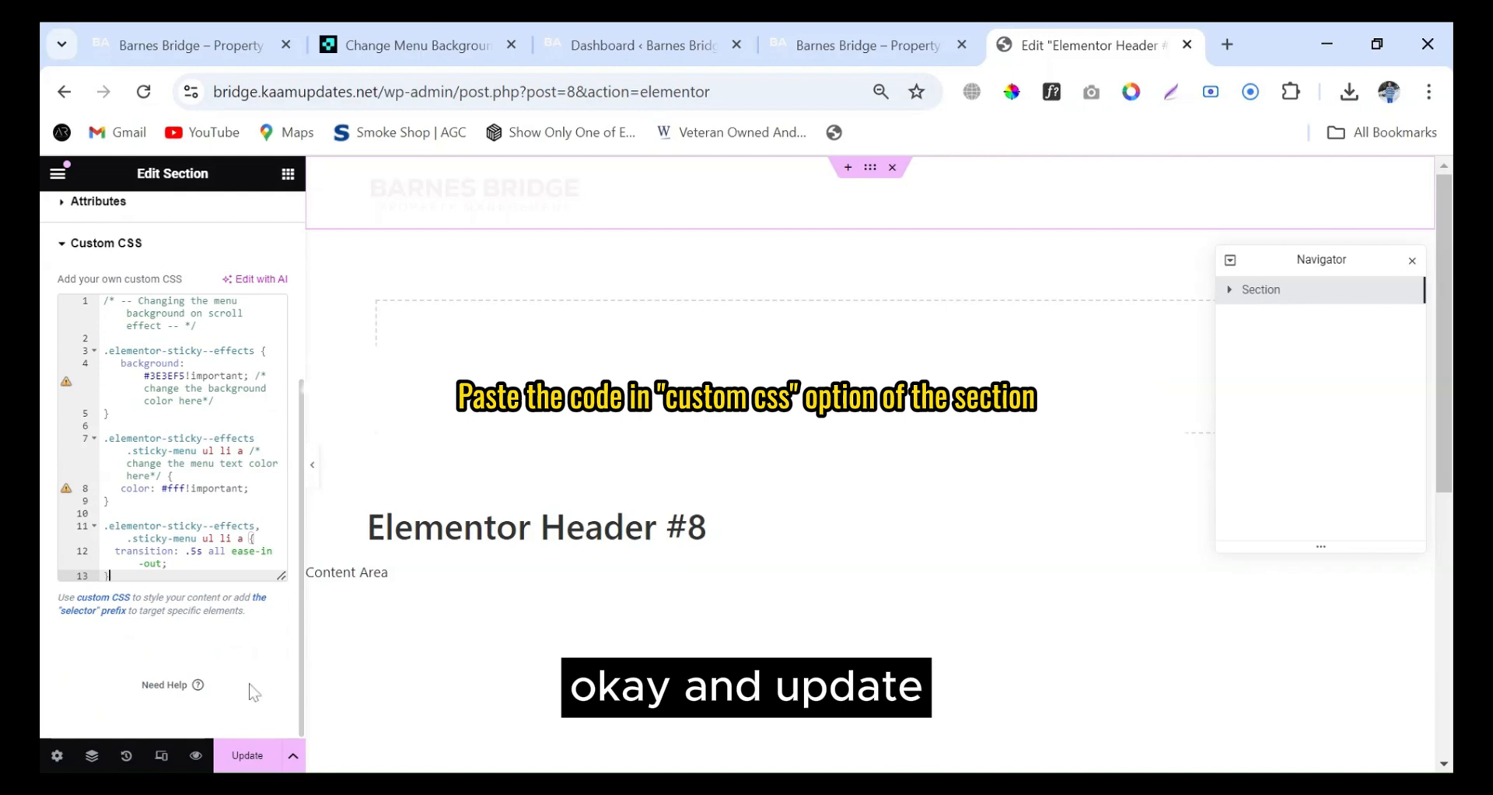
pyautogui.click(265, 759)
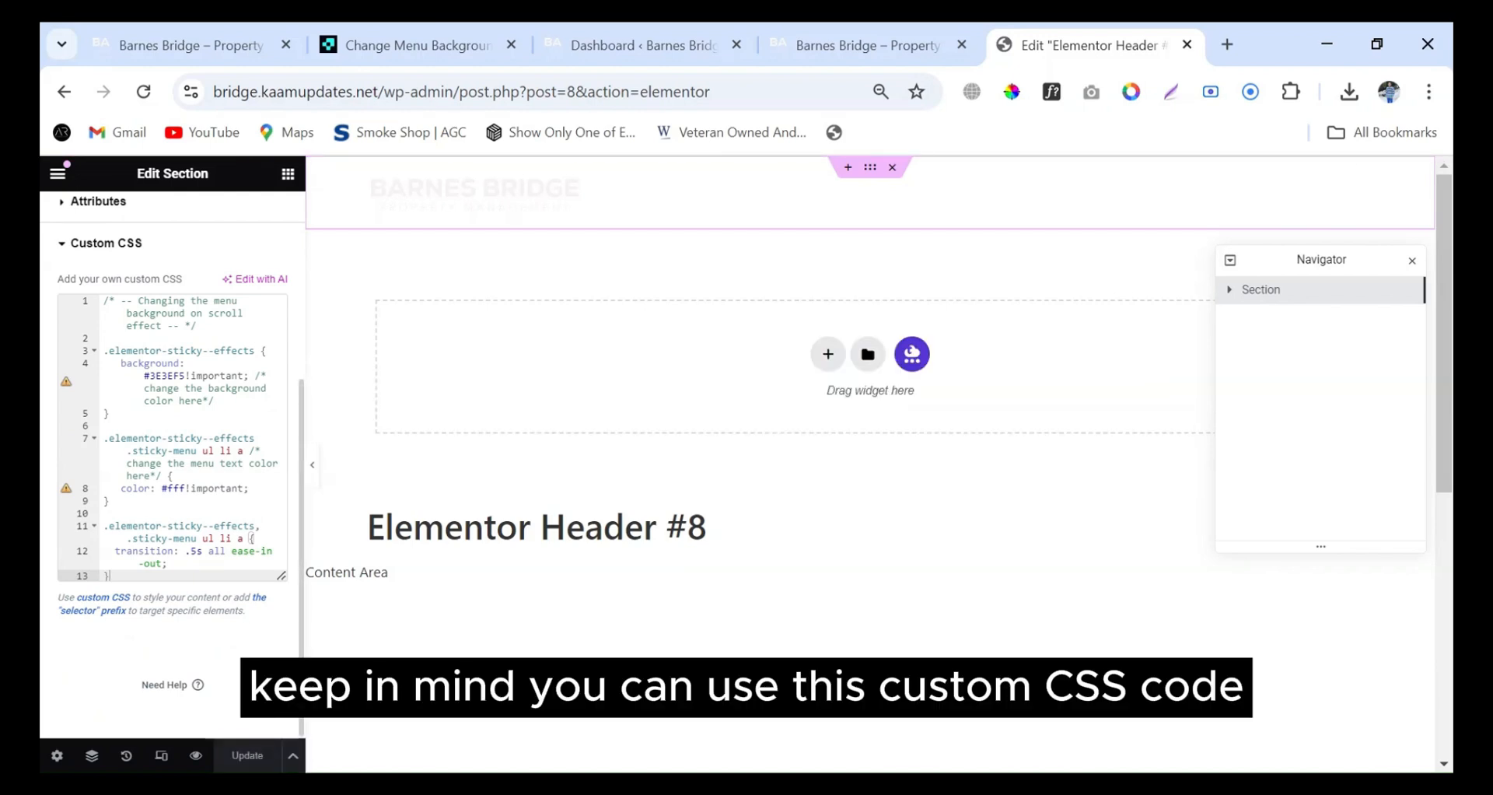
# Open the theme Customizer from the WordPress dashboard in a new tab.
pyautogui.scroll(2, 172, 466)
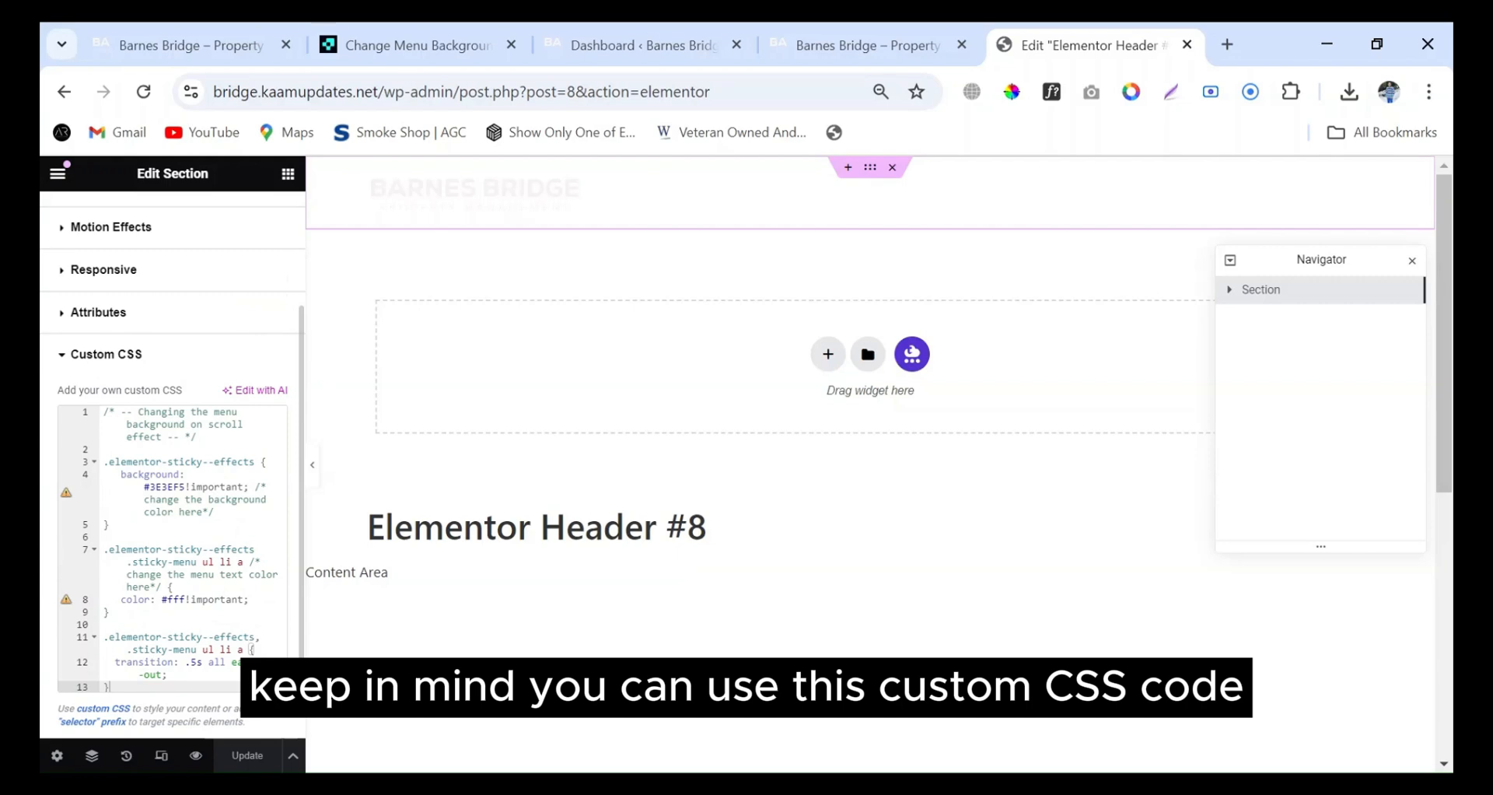
pyautogui.click(659, 42)
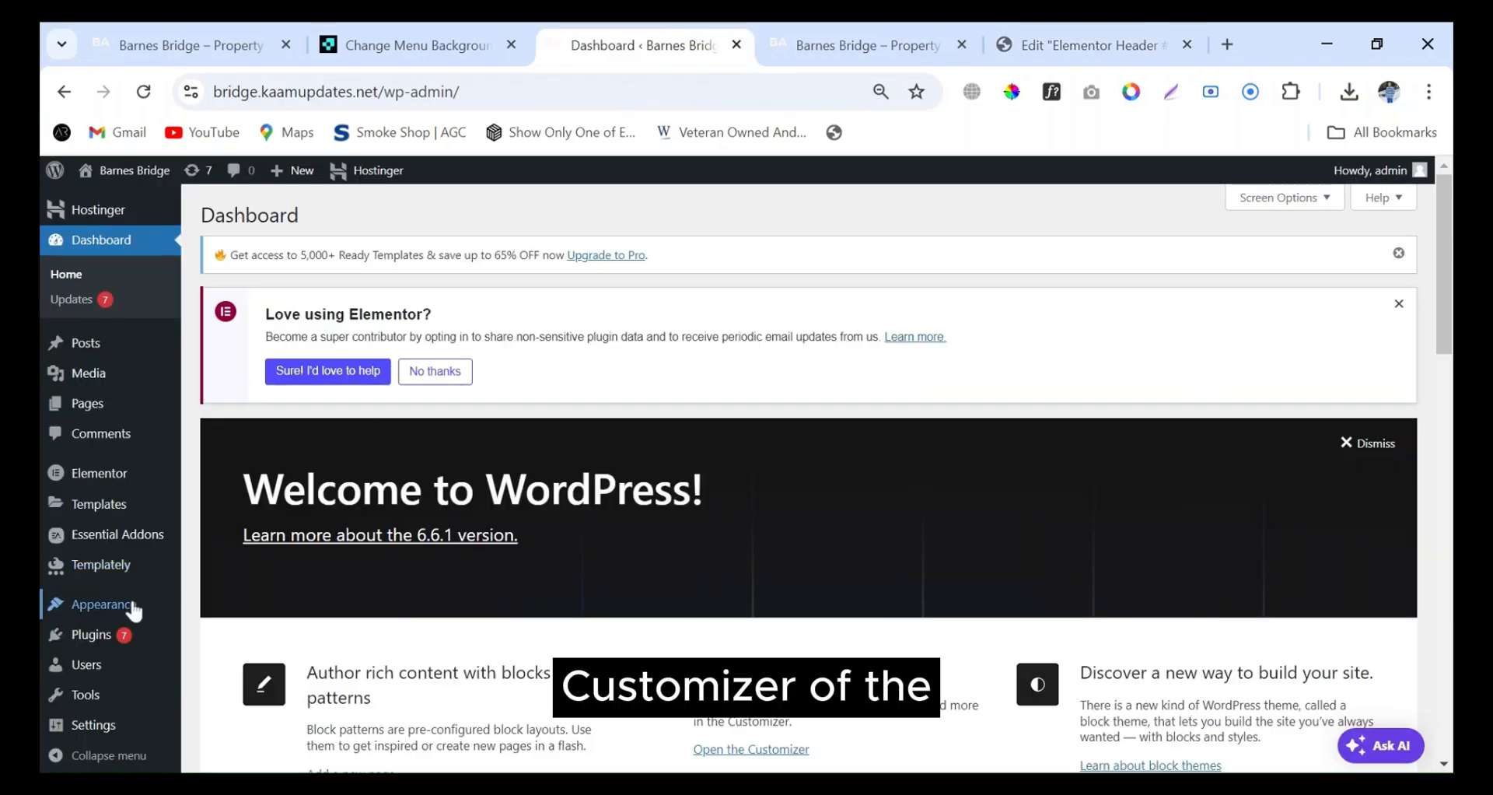
pyautogui.moveTo(130, 595)
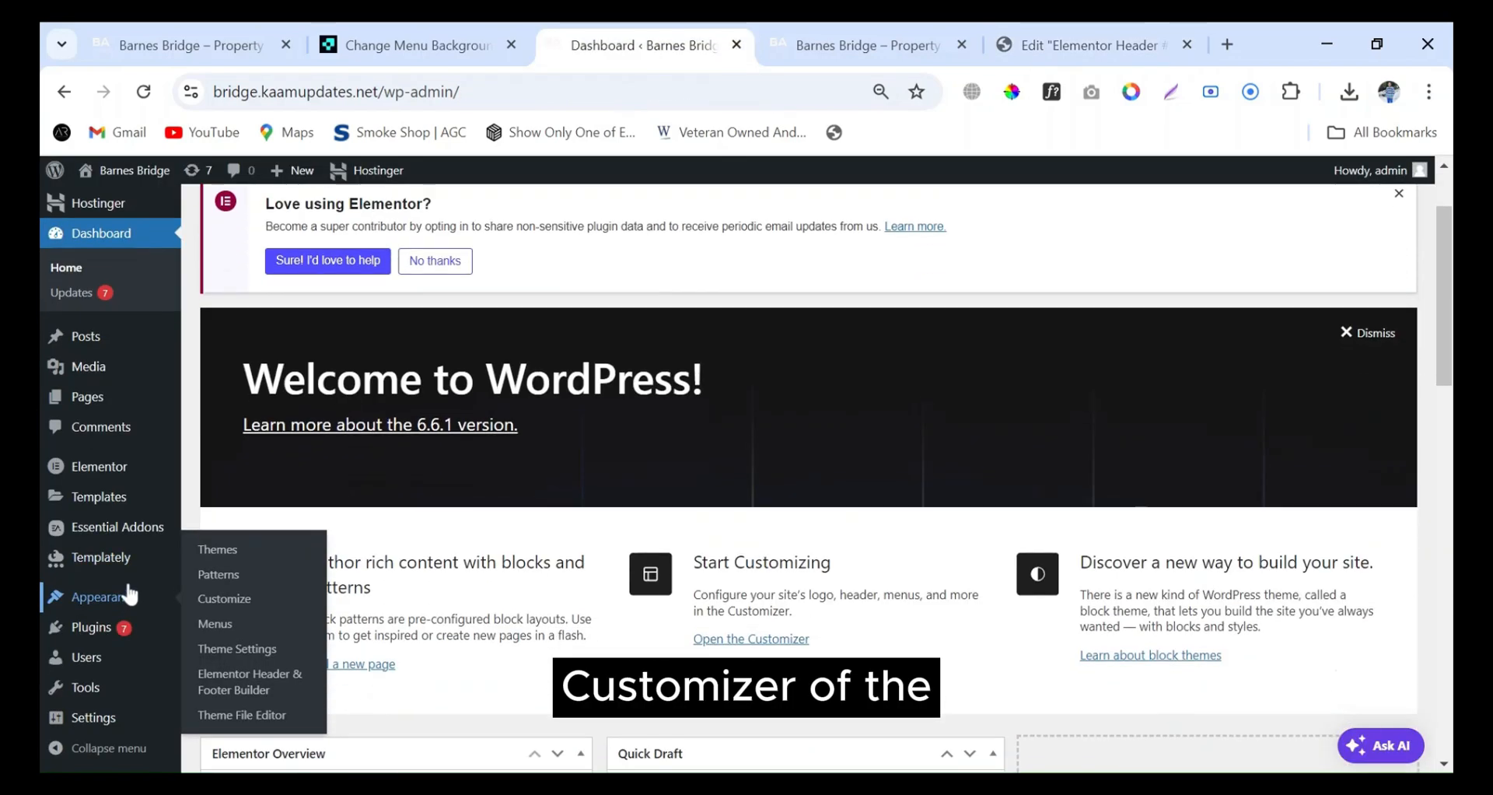
pyautogui.middleClick(218, 616)
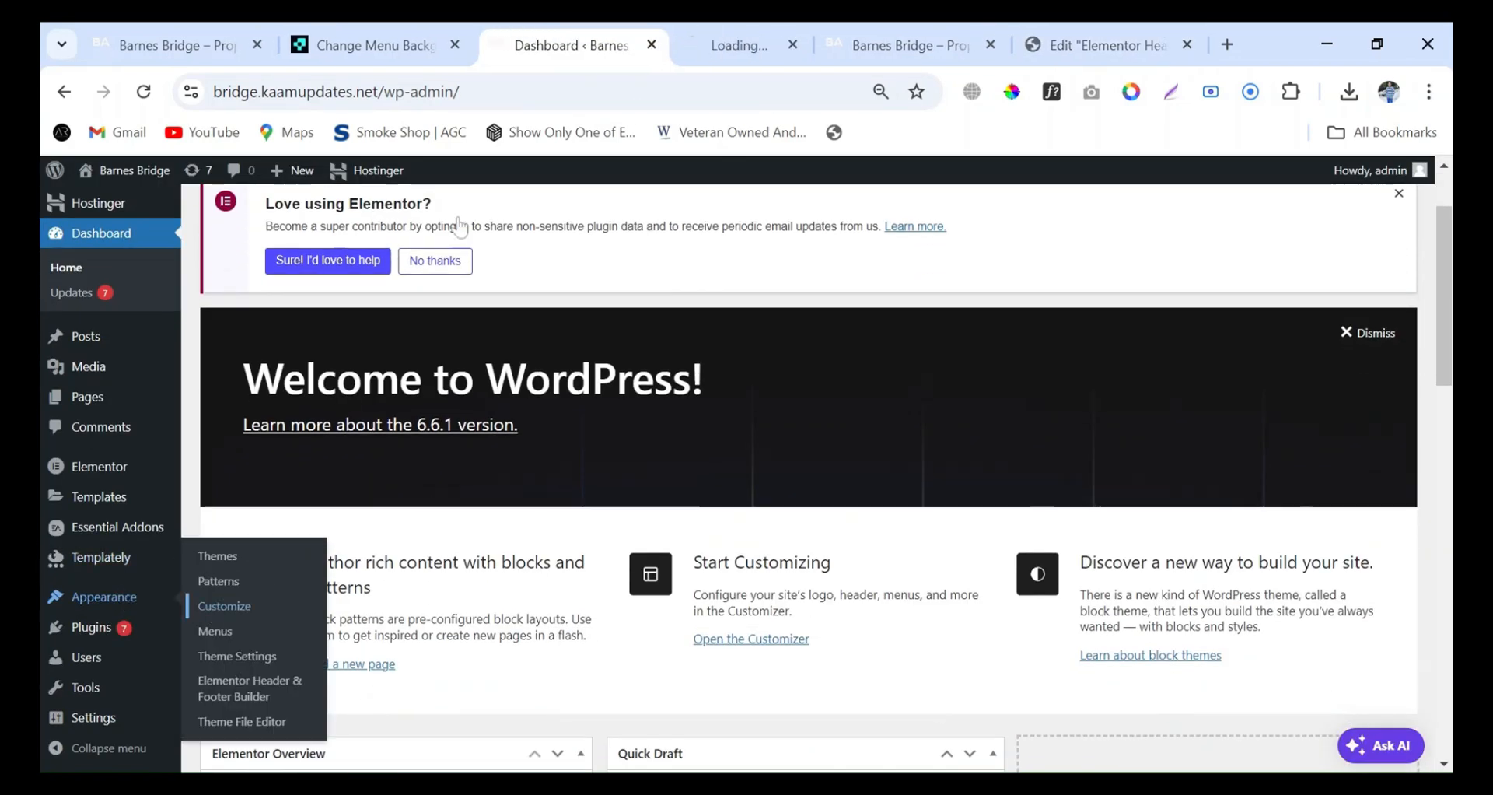
pyautogui.click(686, 39)
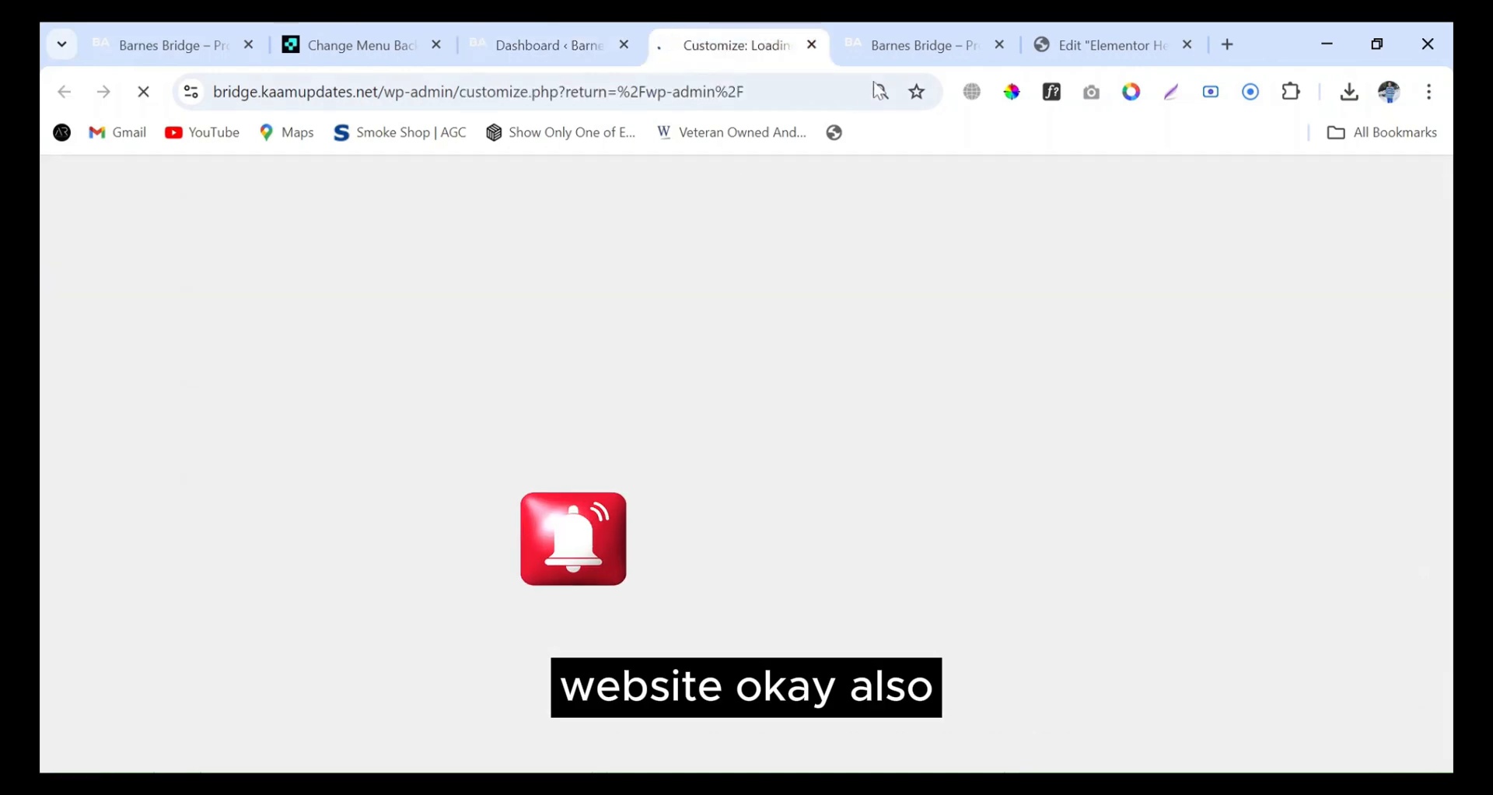
# Review the scroll-effect code in the header section's Custom CSS in the Elementor editor.
pyautogui.click(1081, 43)
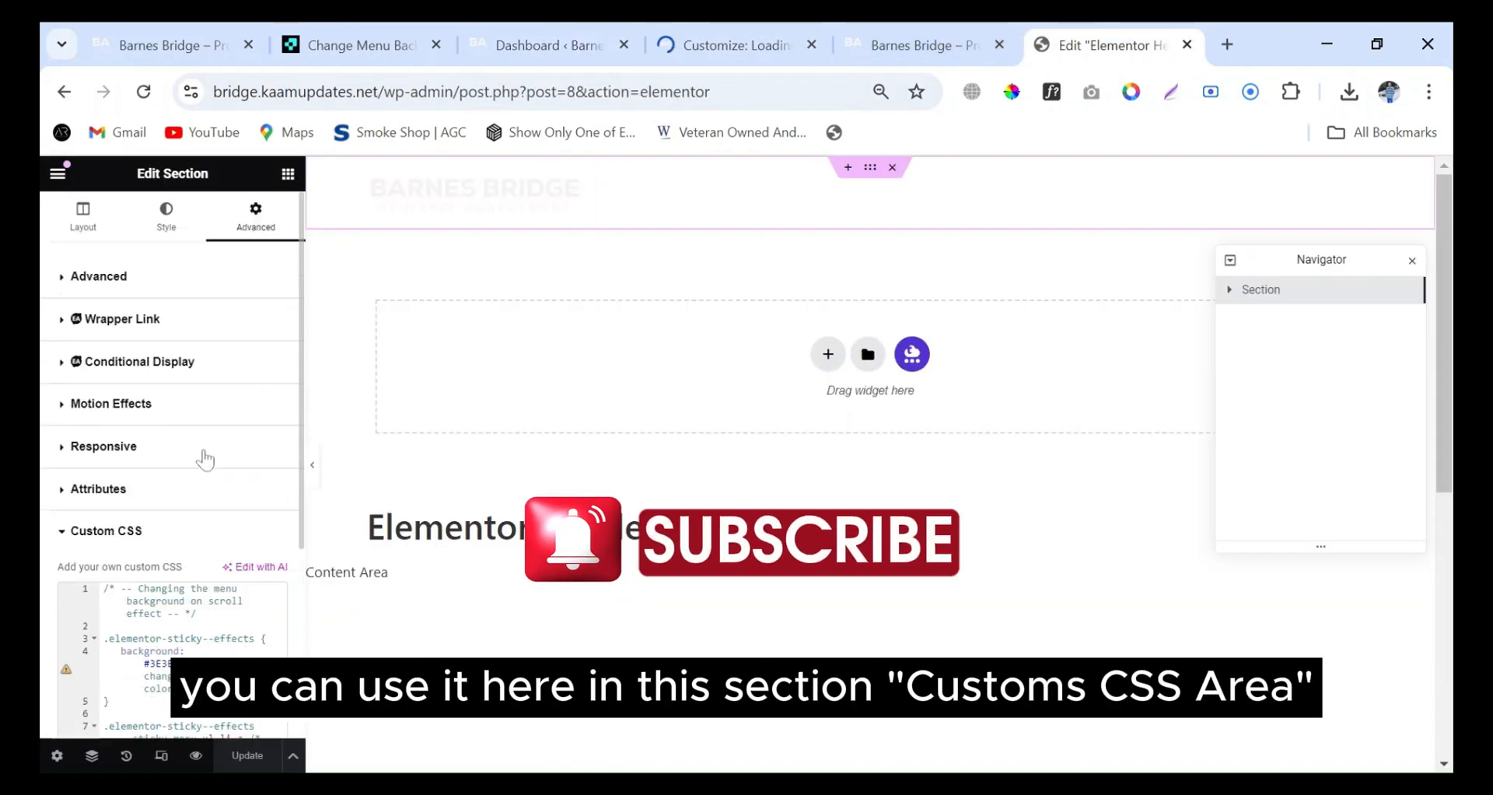
pyautogui.scroll(-3, 231, 544)
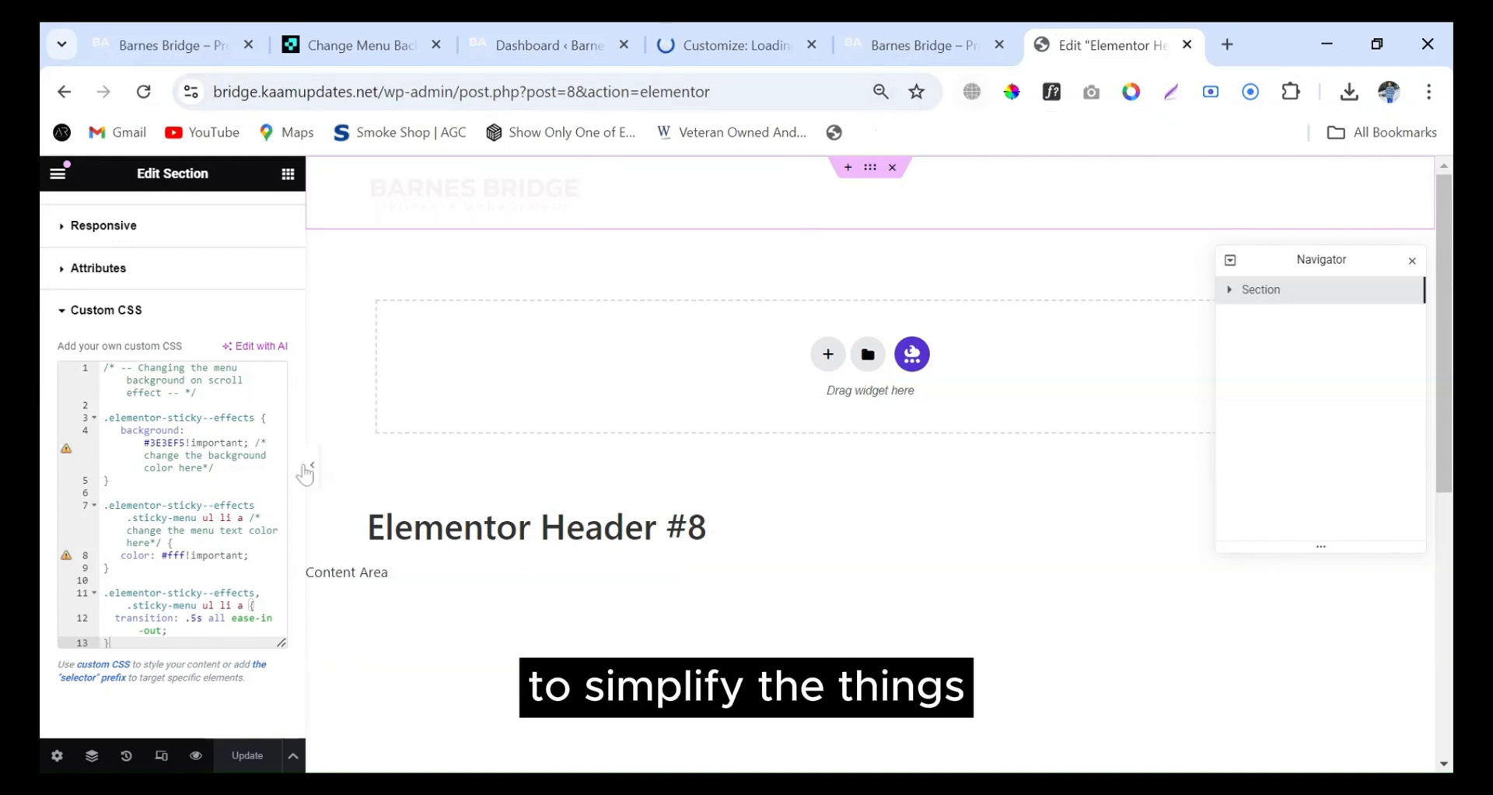
pyautogui.scroll(2, 206, 476)
pyautogui.scroll(2, 240, 441)
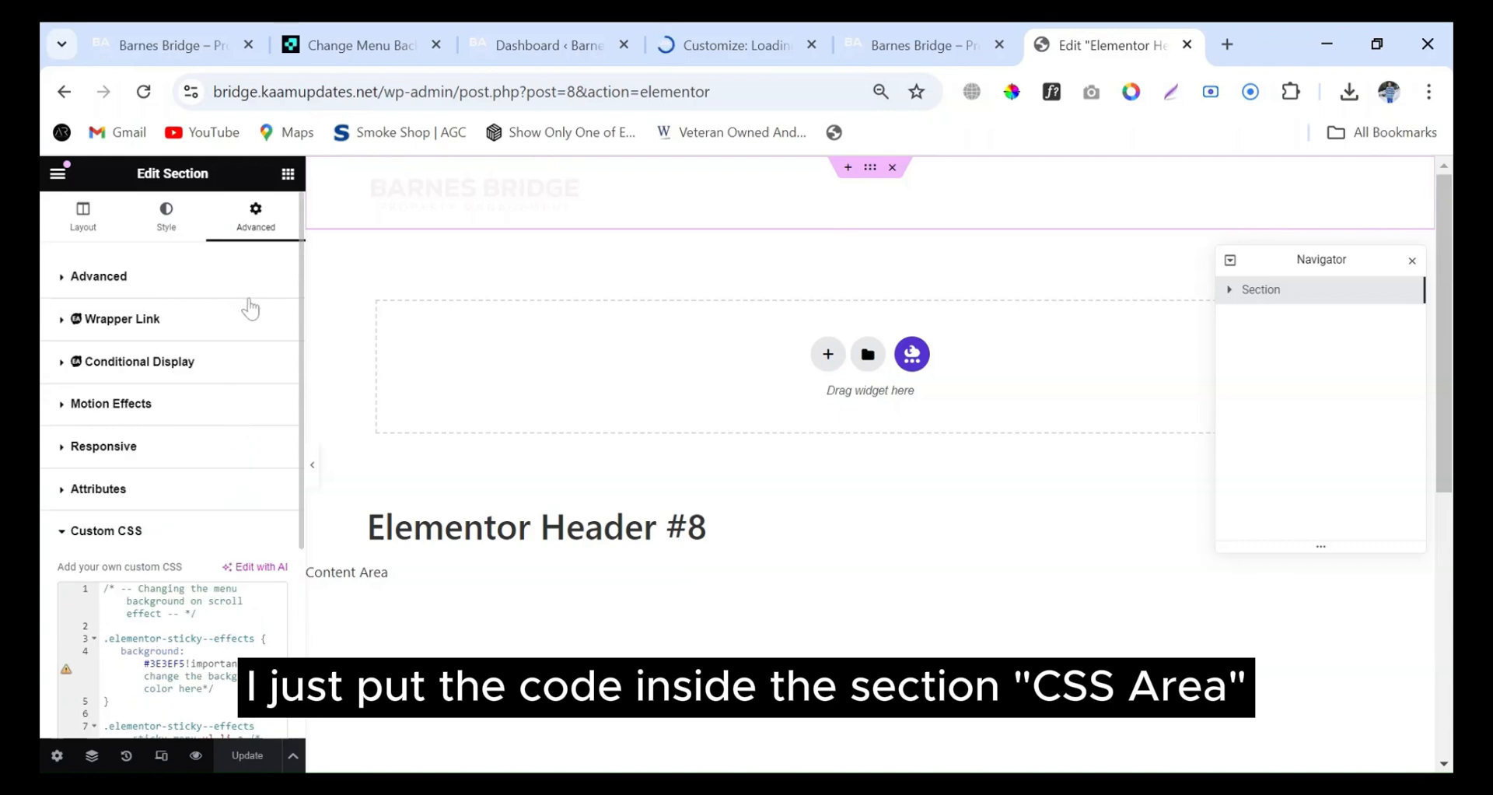
# Paste the same scroll-effect code on a new line at the end of the Customizer's Additional CSS.
pyautogui.click(706, 36)
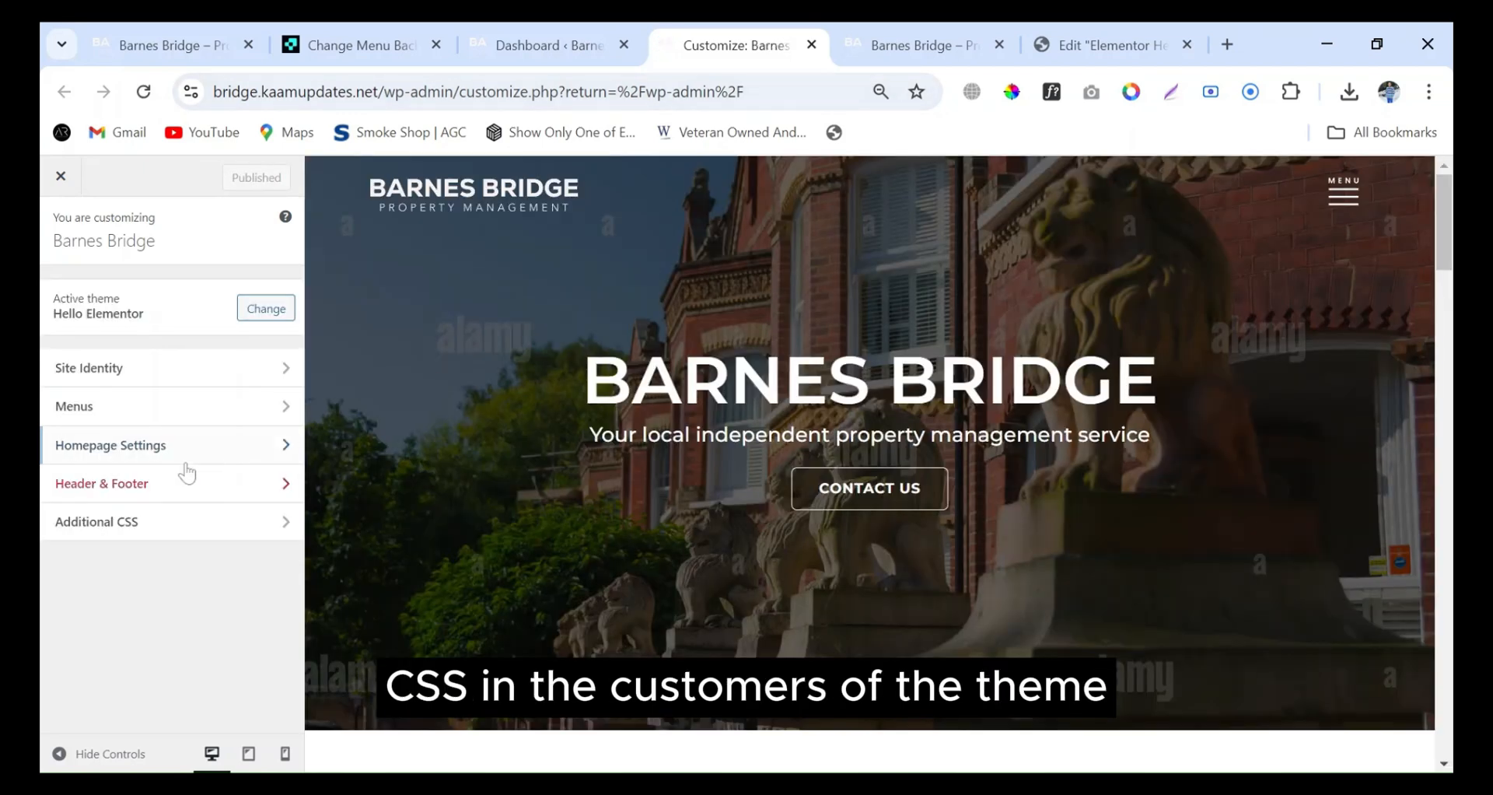
pyautogui.click(206, 522)
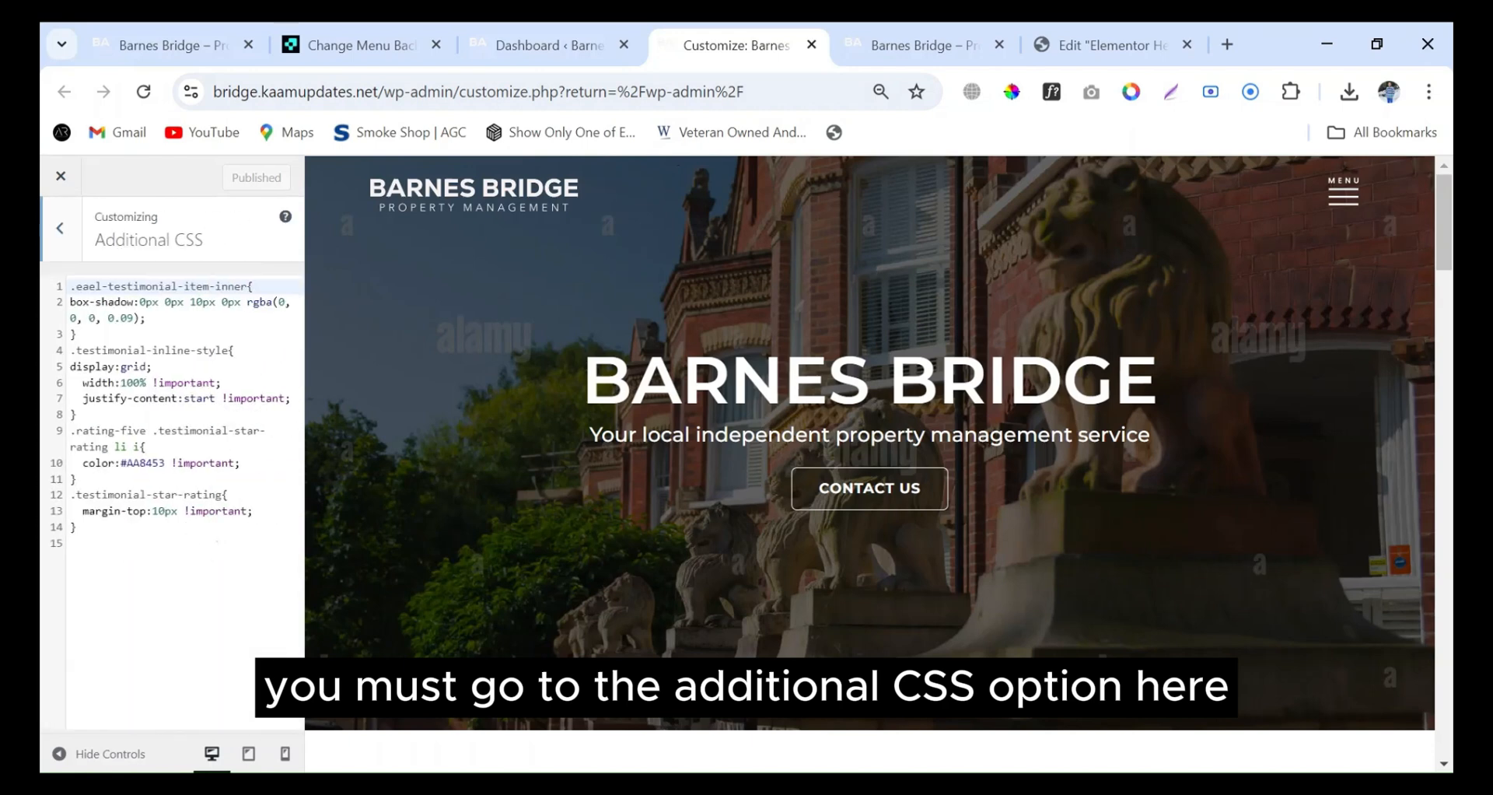
pyautogui.click(217, 530)
pyautogui.press('Return')
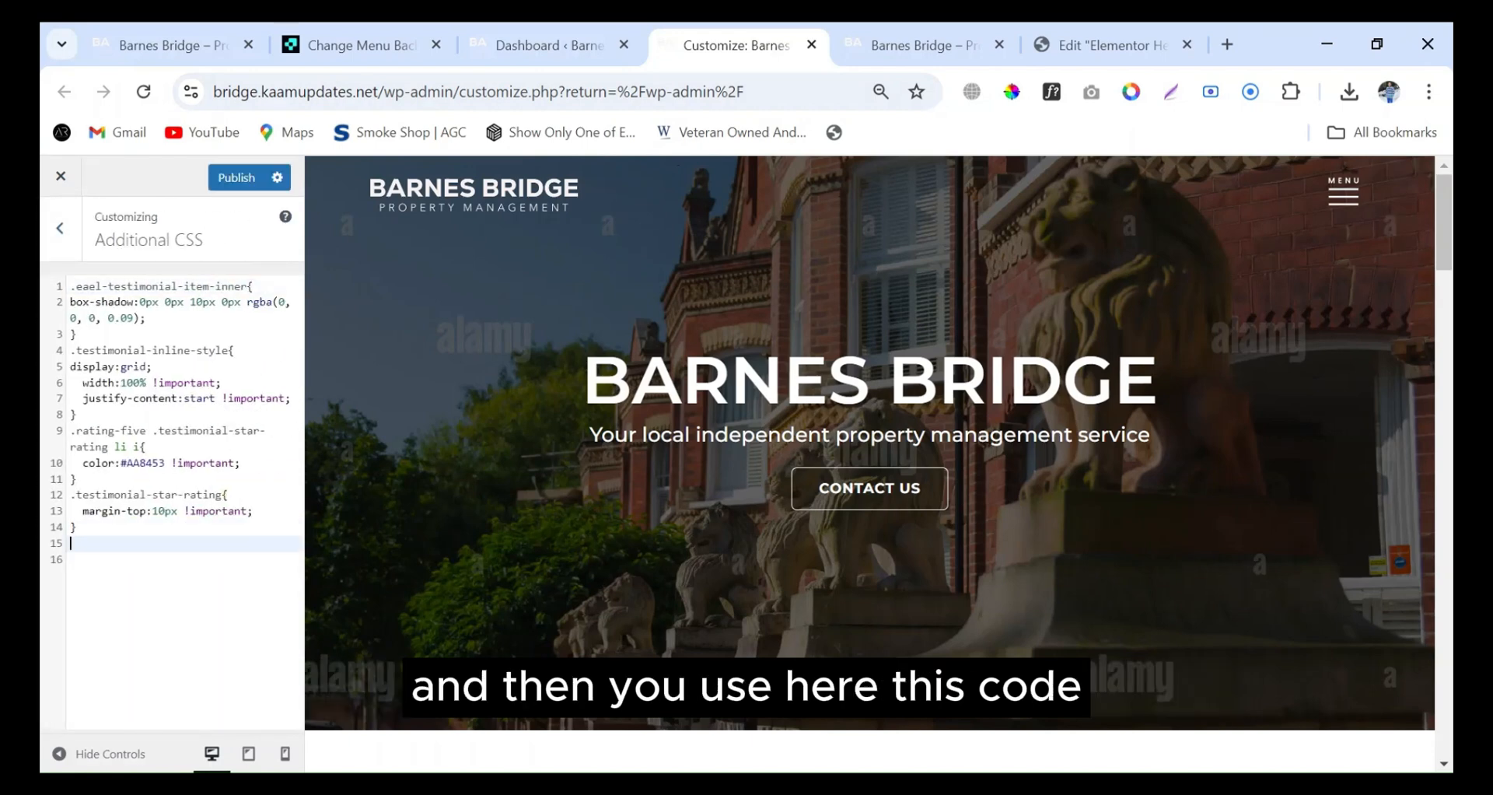
pyautogui.write('/* -- Changing the menu background on scroll effect -- */  .elementor-sticky--effects {    background: #3E3EF5!important; /* change the background color here*/ }  .elementor-sticky--effects .sticky-menu ul li a /* change the menu text color here*/ {    color: #fff!important; }  .elementor-sticky--effects, .sticky-menu ul li a {   transition: .5s all ease-in-out; }')
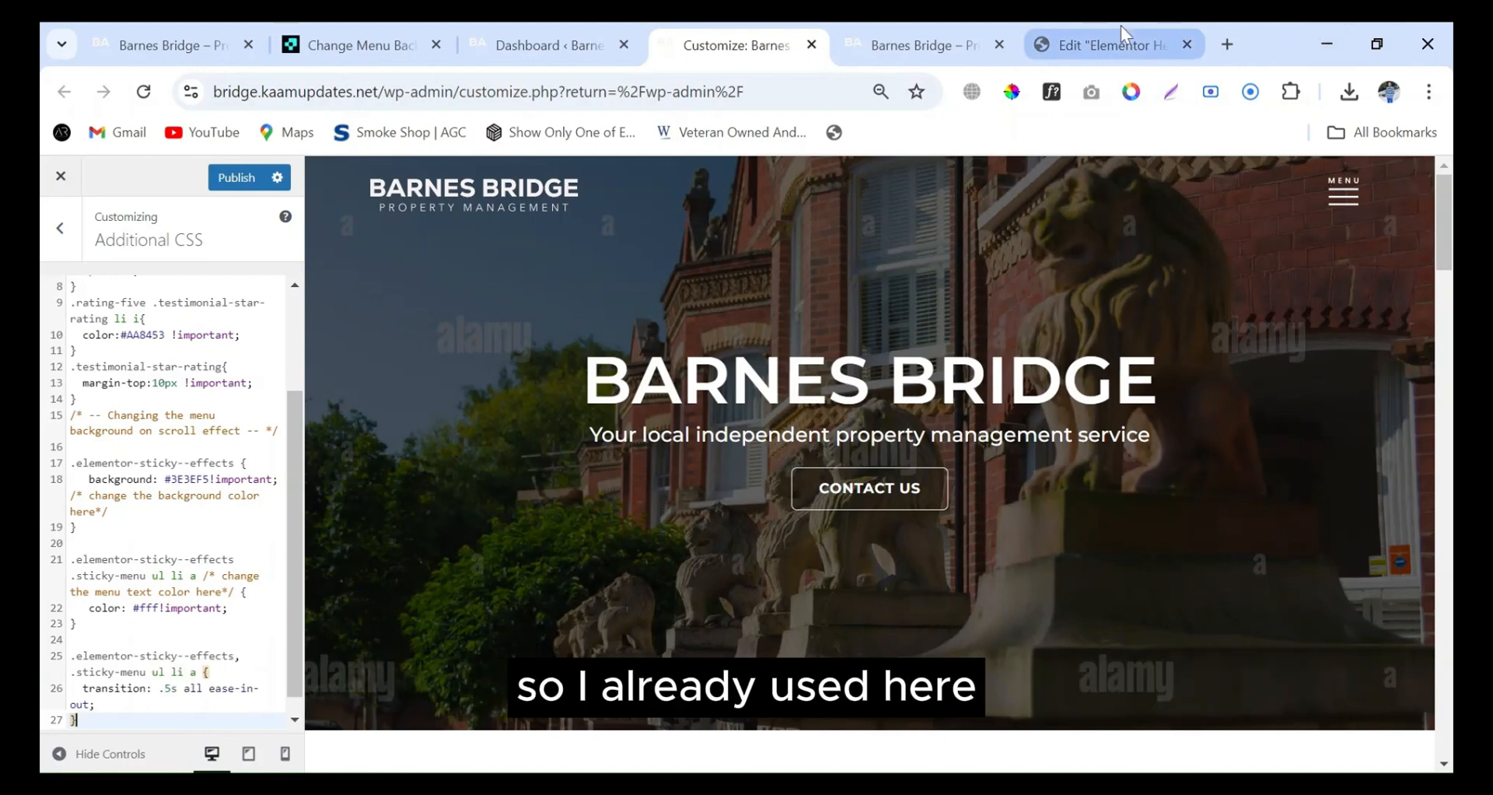
# Check the header's background color change in the Elementor template preview by scrolling the page down and up.
pyautogui.click(1171, 35)
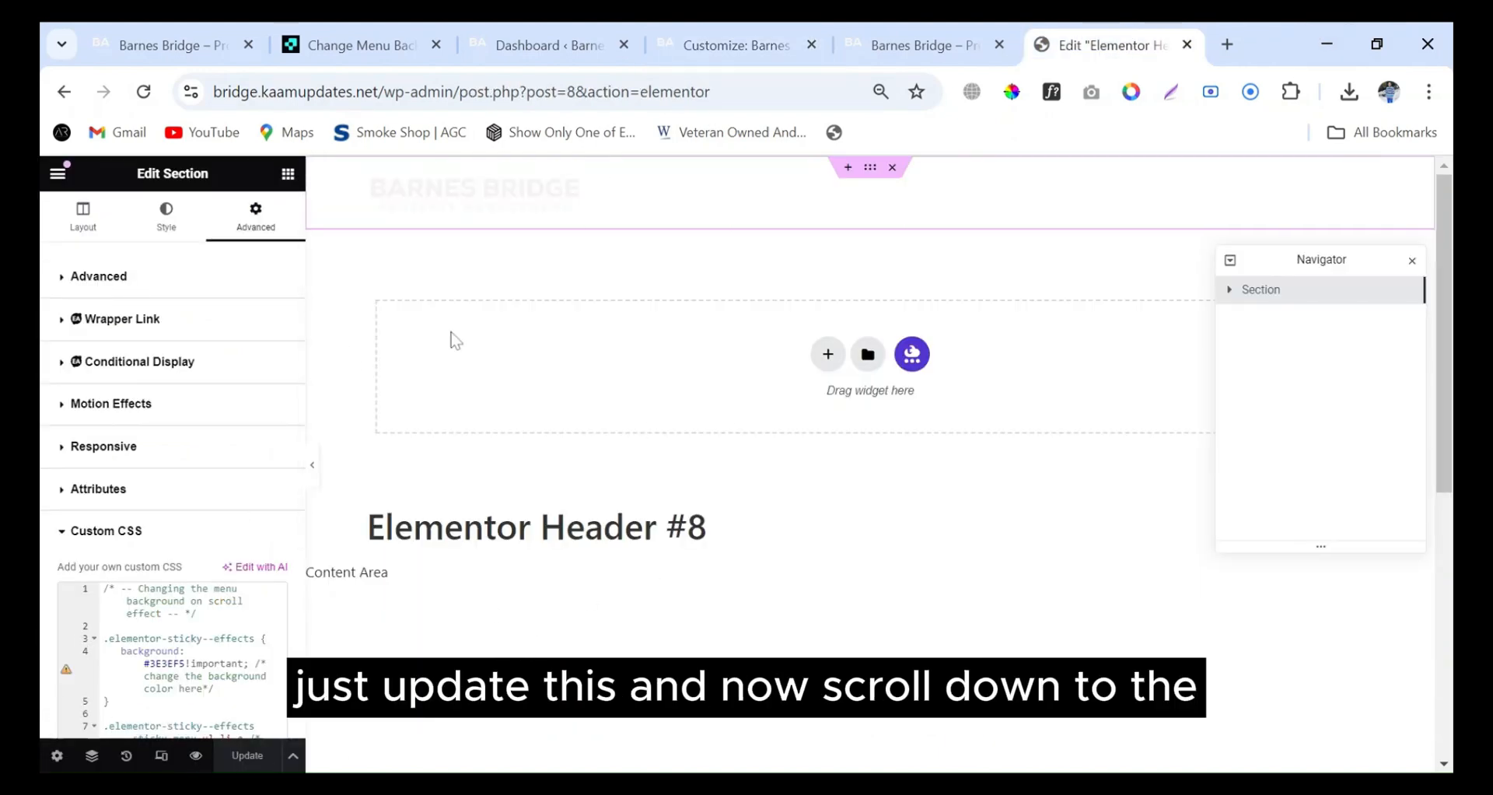
pyautogui.scroll(-5, 1011, 363)
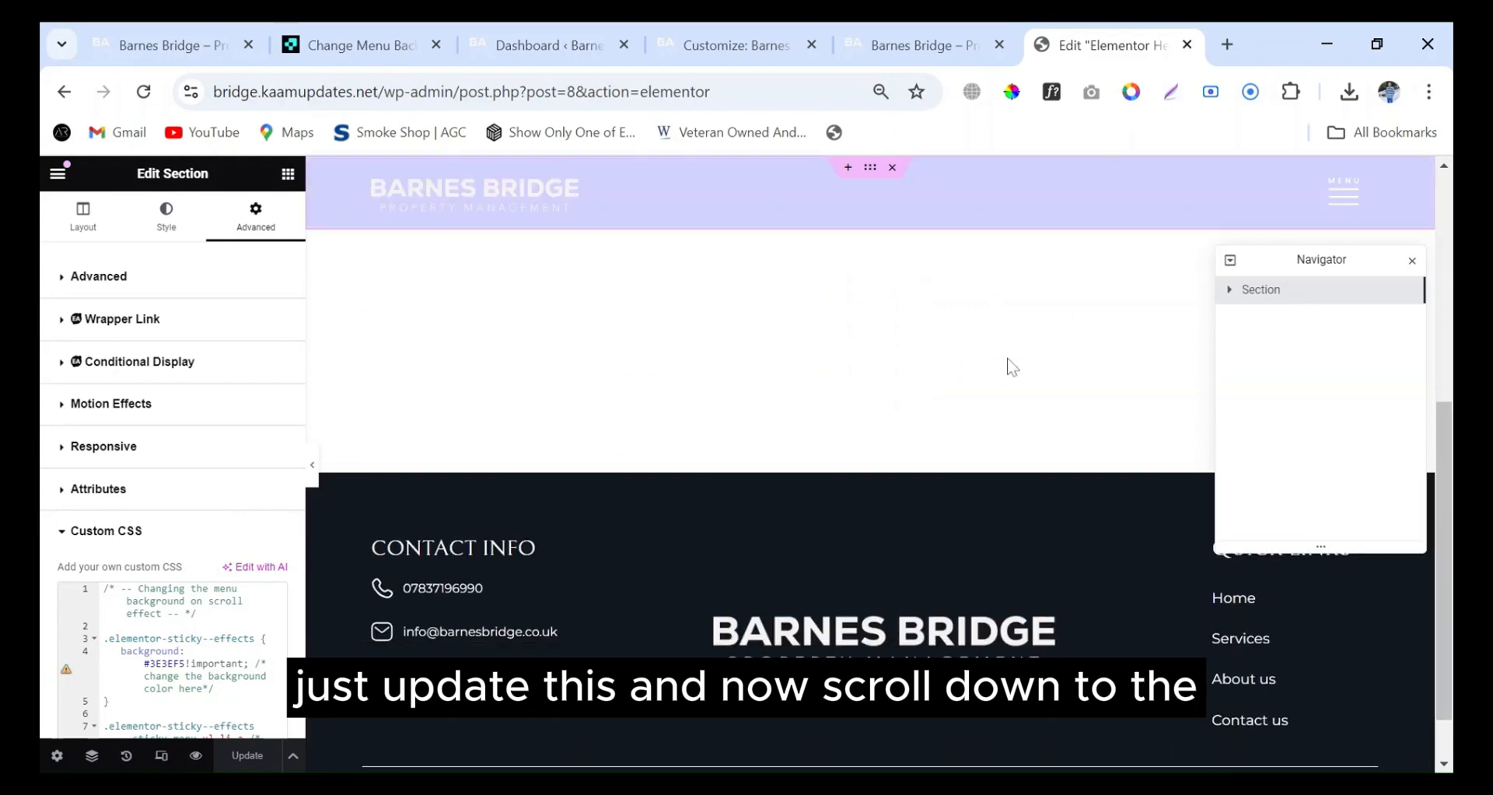
pyautogui.scroll(4, 1013, 367)
pyautogui.scroll(-5, 1011, 367)
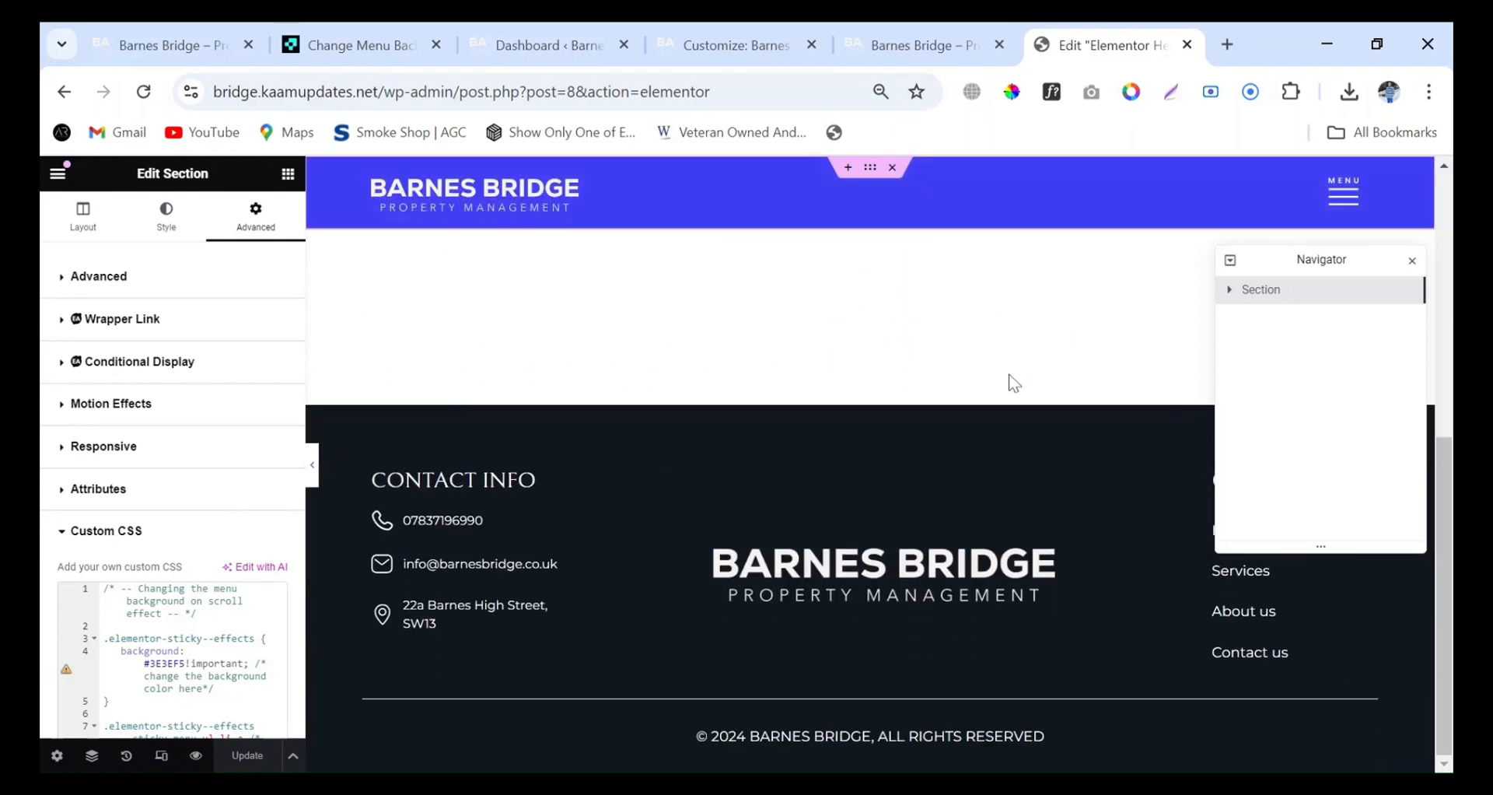
pyautogui.scroll(5, 1011, 394)
pyautogui.scroll(-5, 1015, 397)
pyautogui.scroll(5, 1018, 400)
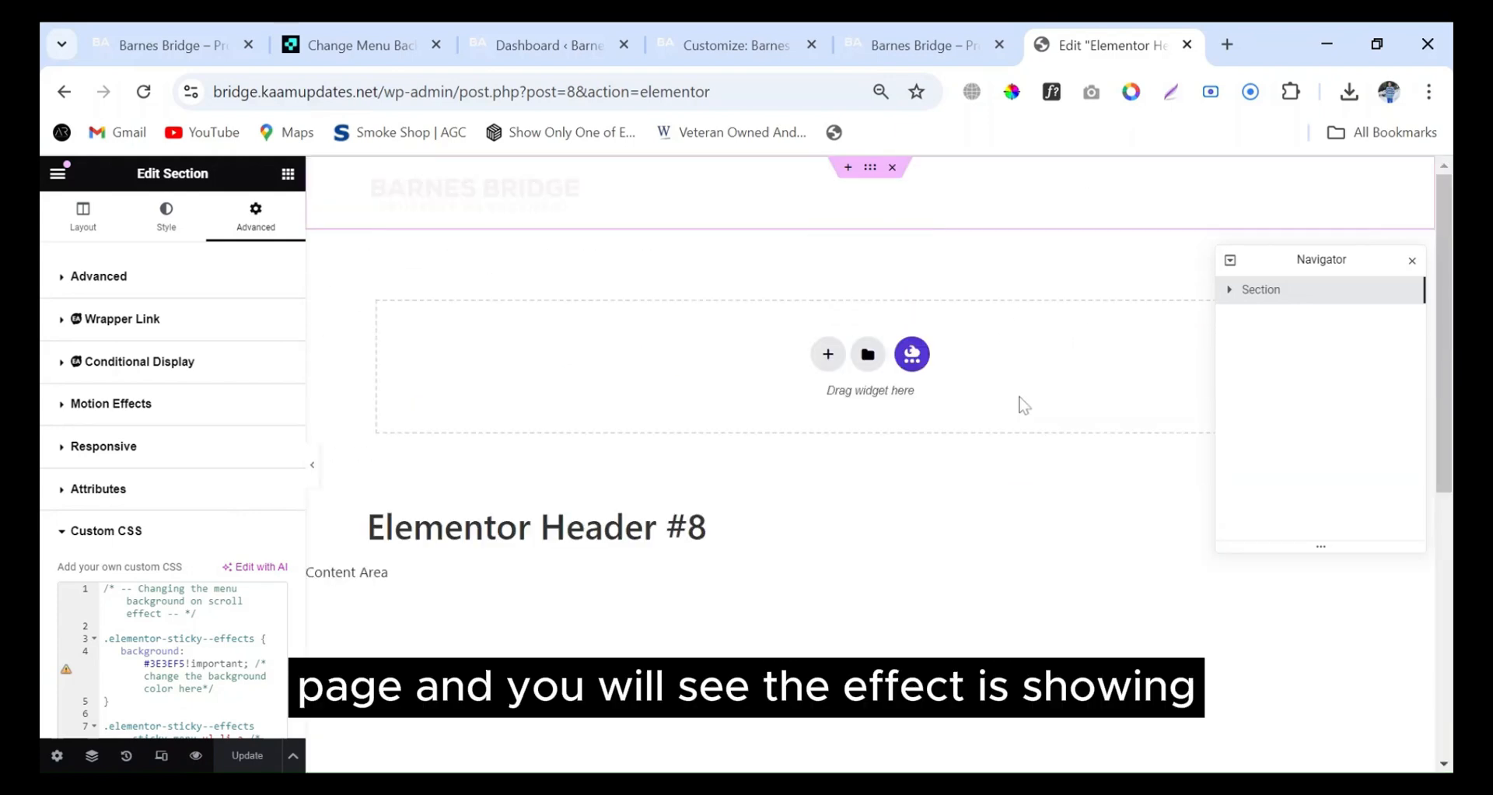
# Reload the live Barnes Bridge site and check the sticky header's background color while scrolling.
pyautogui.click(925, 44)
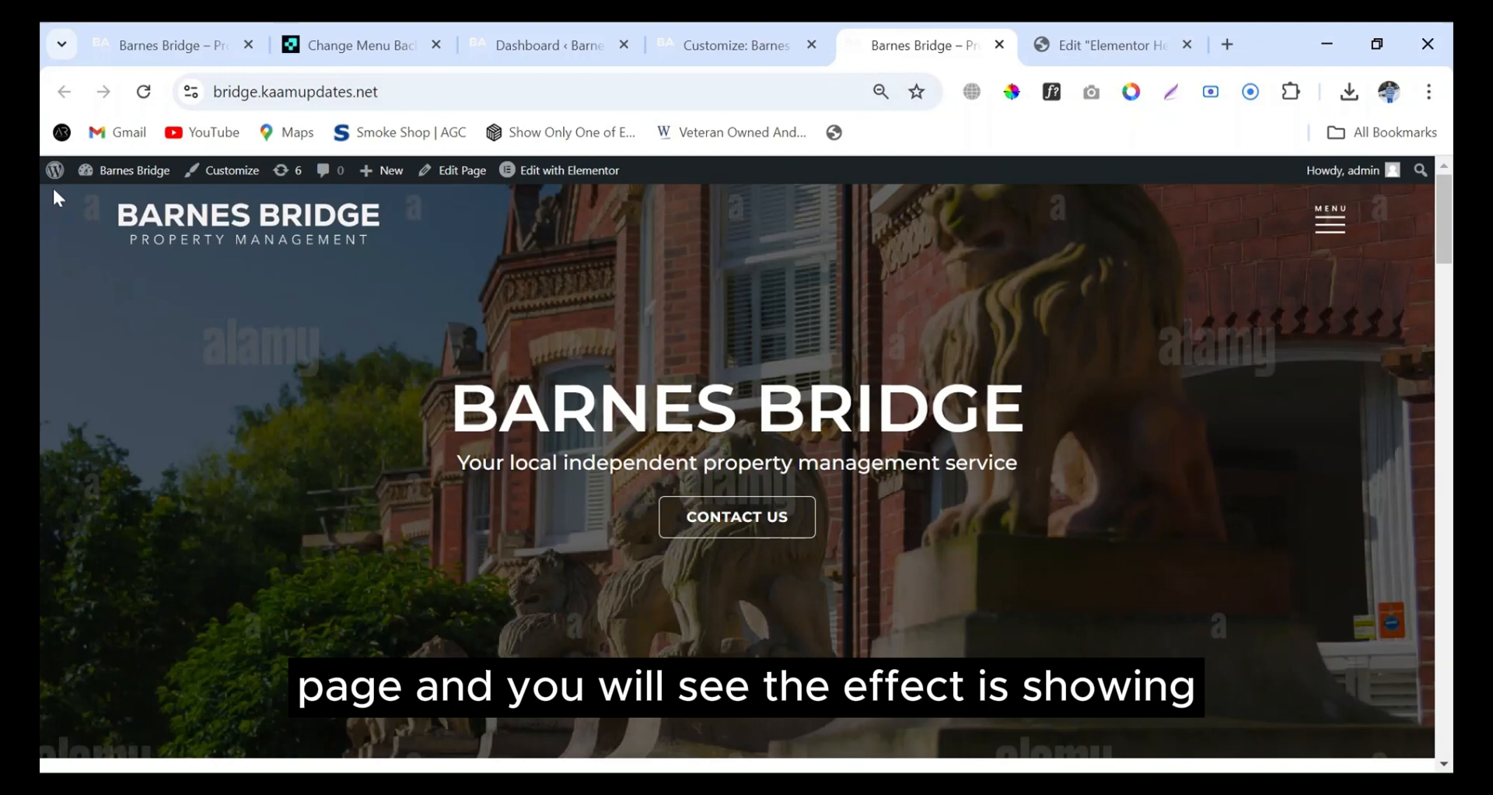
pyautogui.click(143, 92)
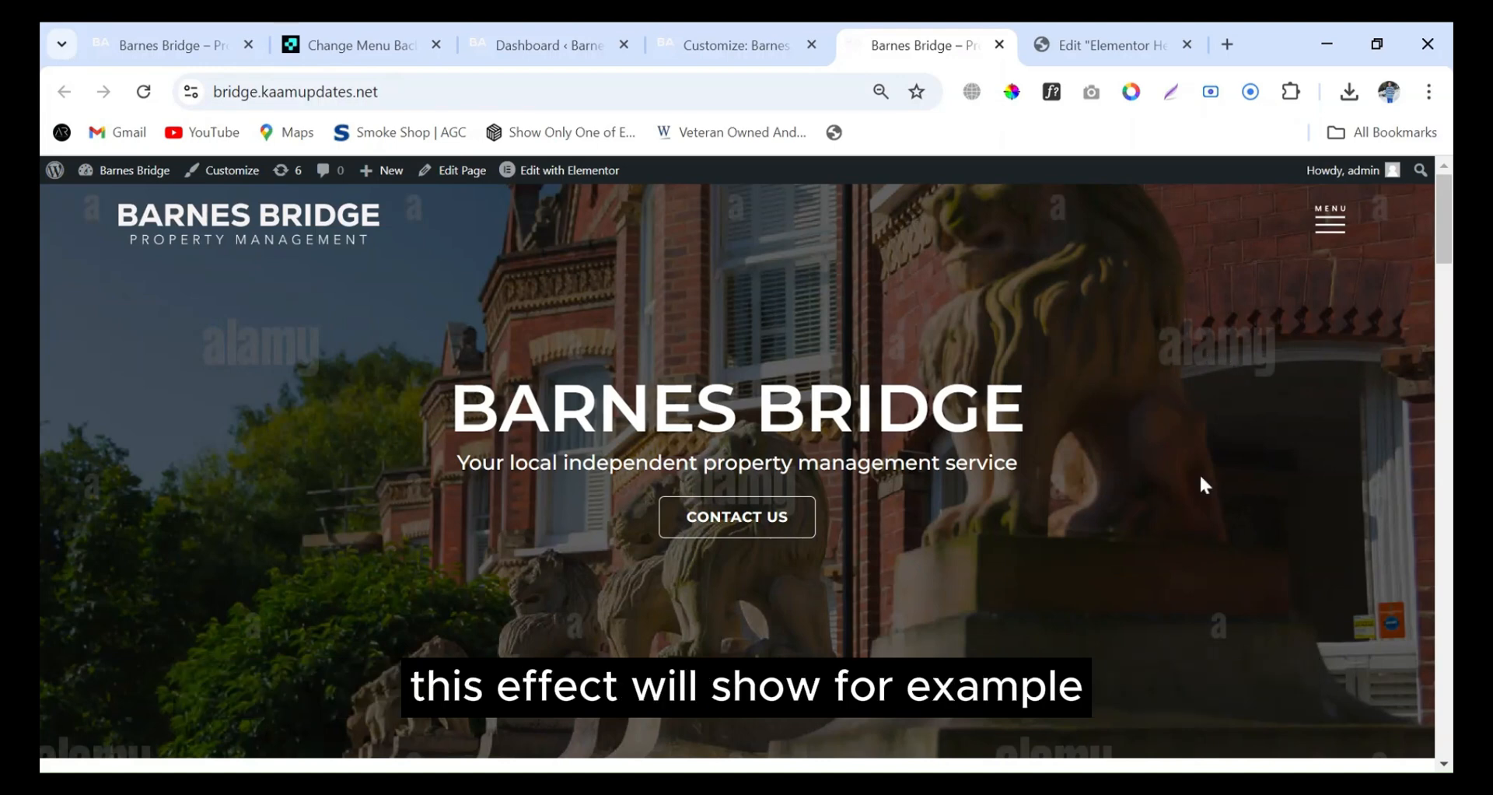
pyautogui.scroll(-3, 1185, 471)
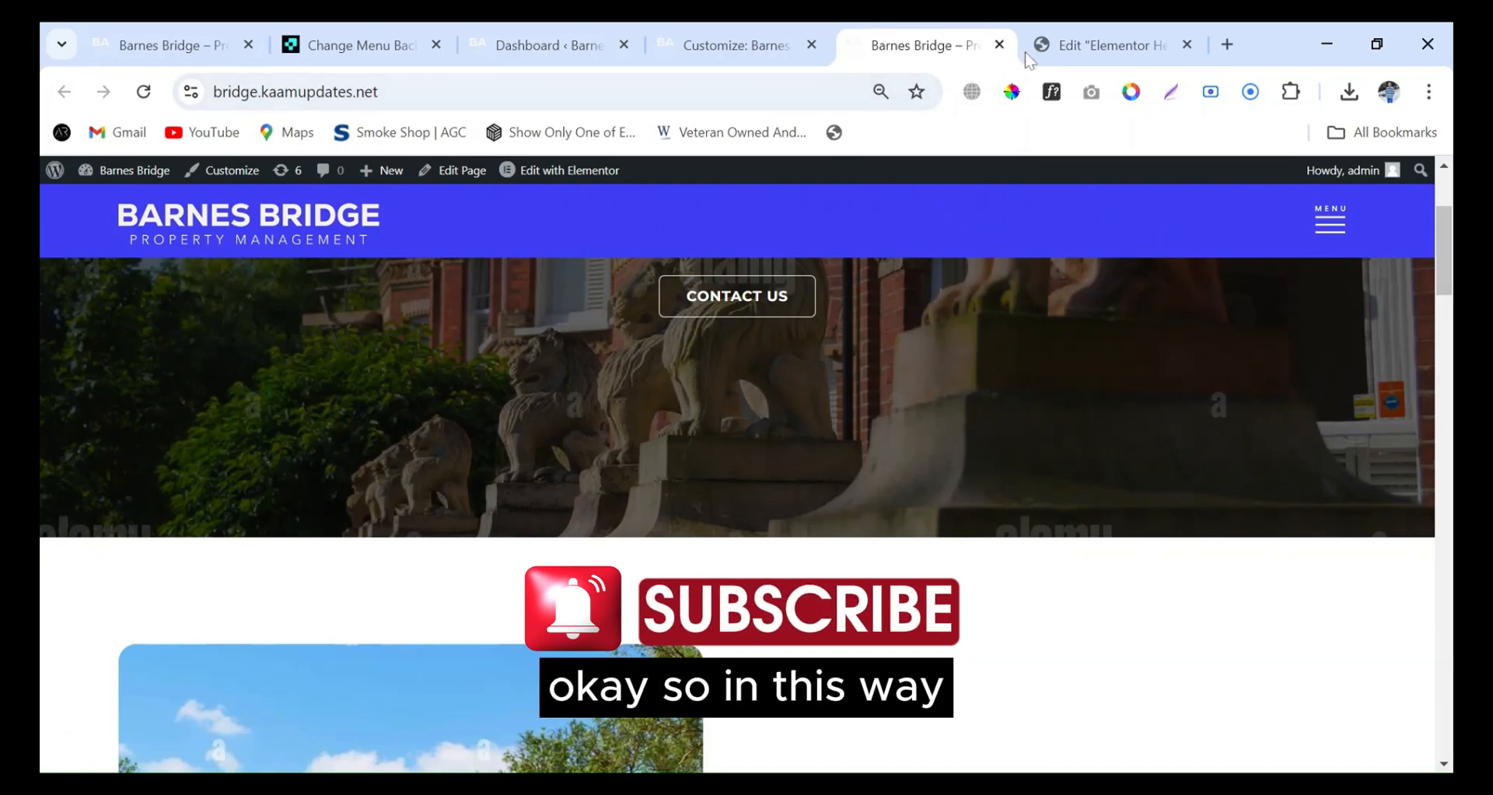
pyautogui.scroll(-4, 1168, 442)
pyautogui.scroll(6, 1180, 443)
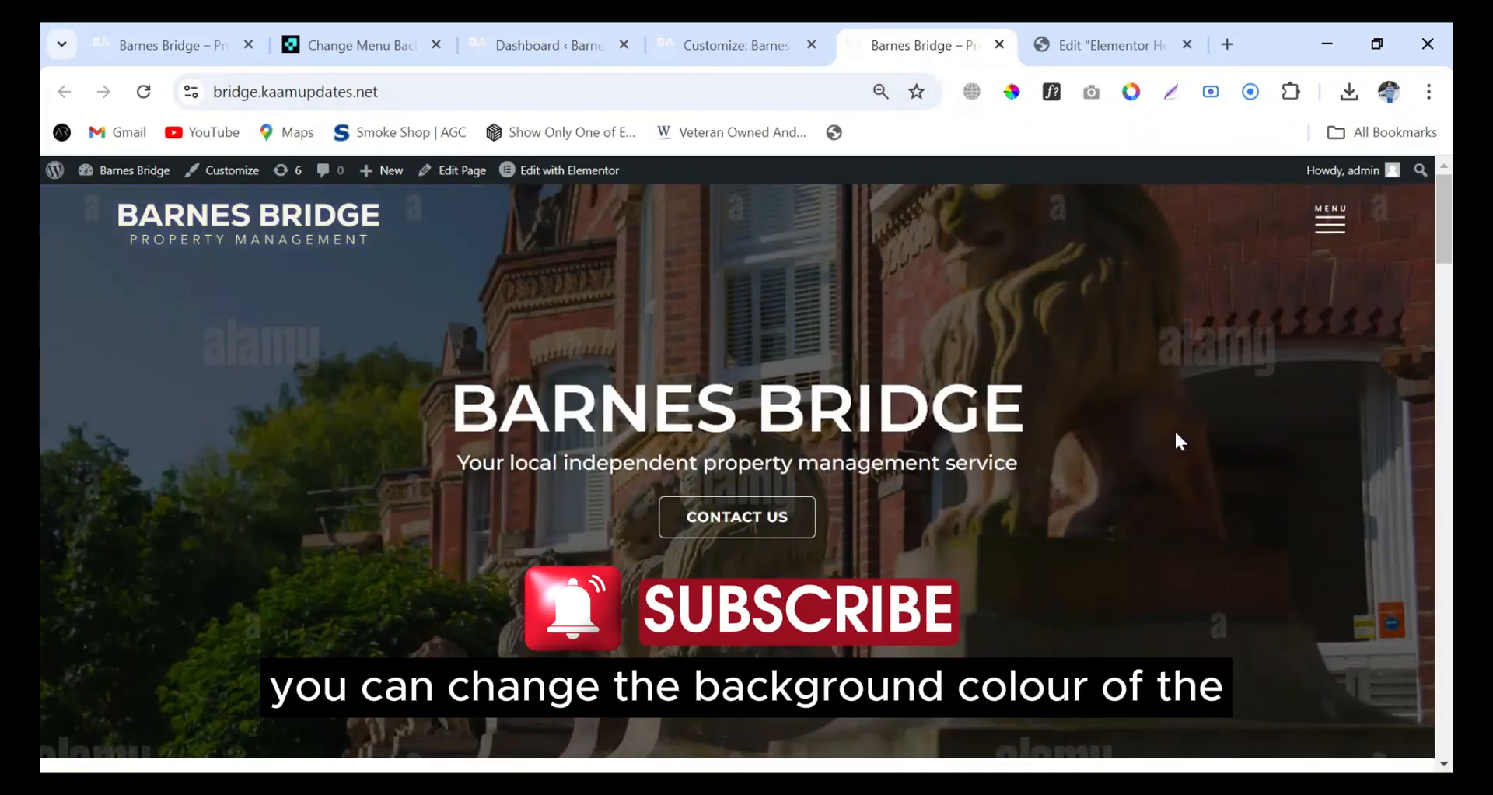
pyautogui.scroll(-12, 1180, 440)
pyautogui.scroll(8, 1176, 436)
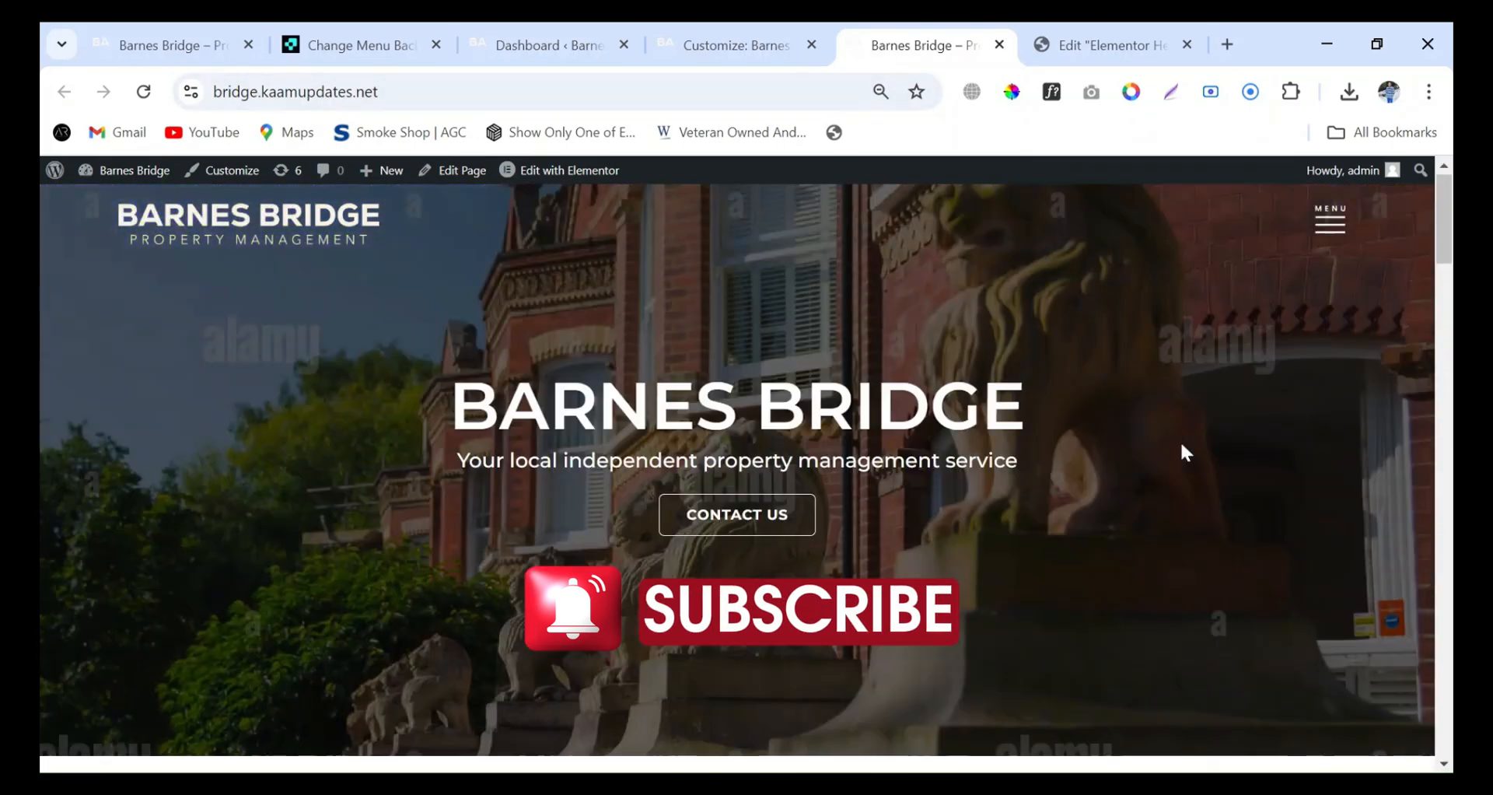
# Check the sticky header on the live Barnes Bridge site while scrolling, and view the link colors in its opened menu.
pyautogui.scroll(-3, 1195, 418)
pyautogui.scroll(-5, 1230, 401)
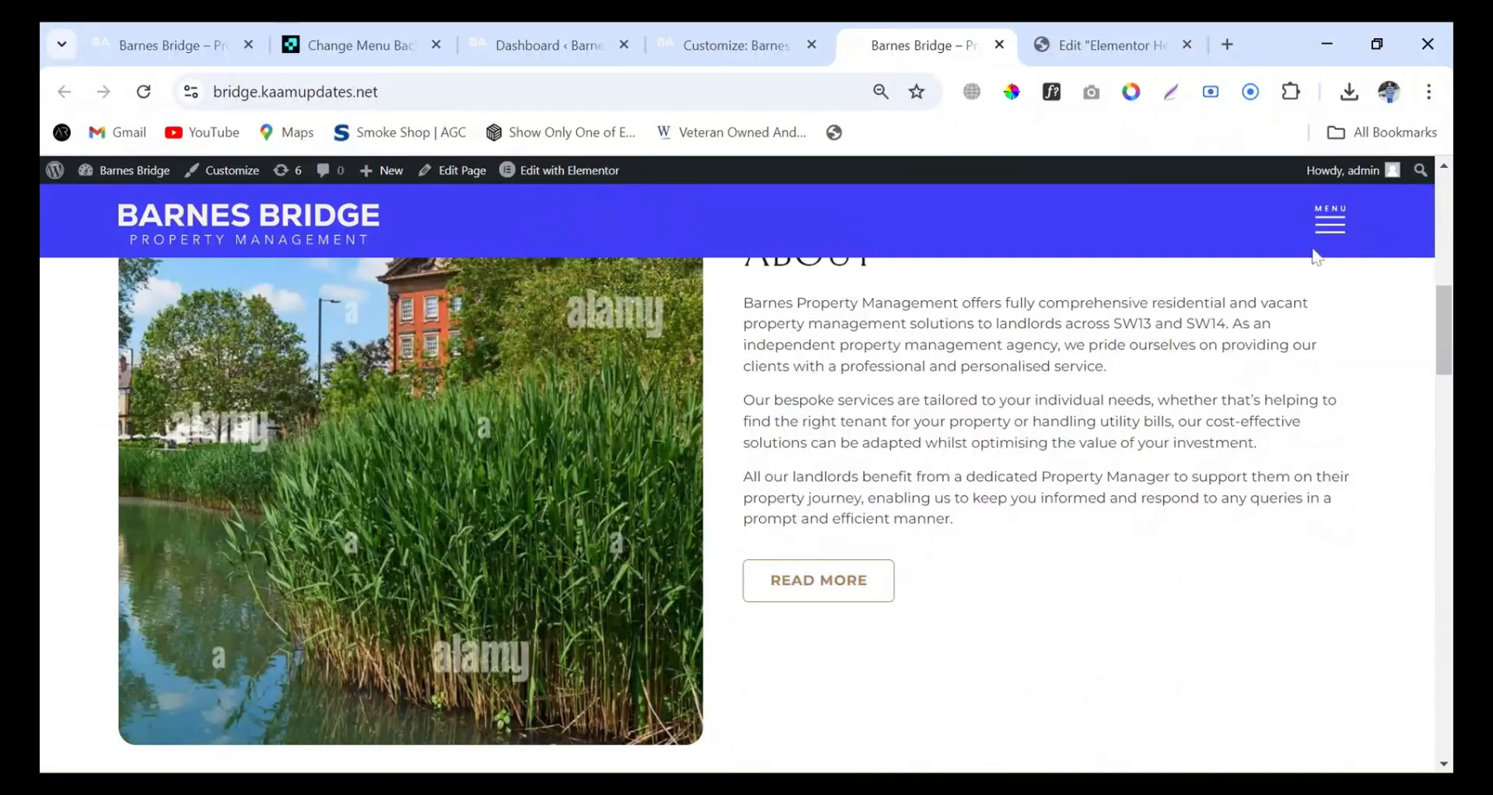
pyautogui.click(1329, 223)
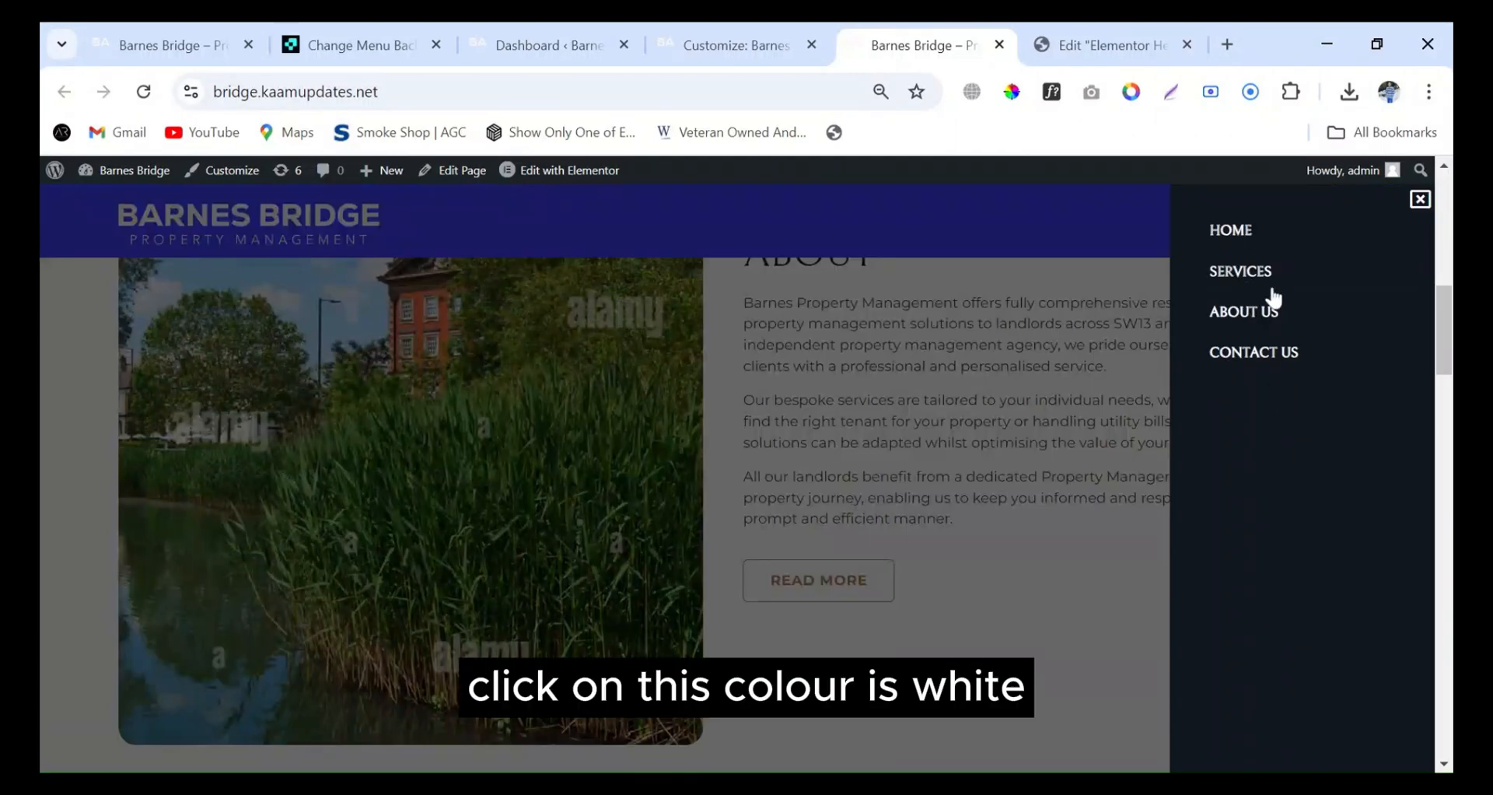
pyautogui.click(1419, 199)
pyautogui.scroll(8, 1140, 400)
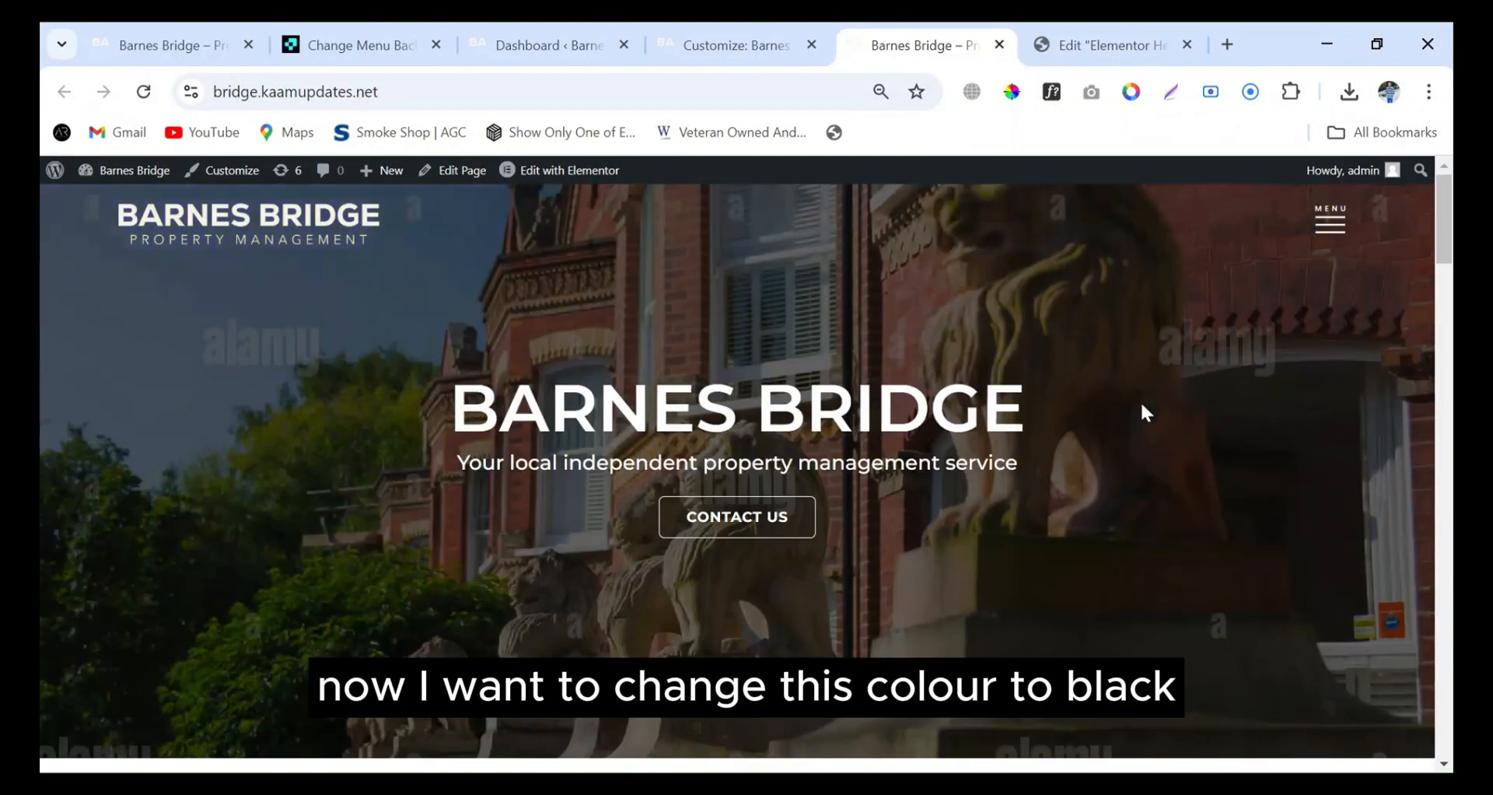
pyautogui.scroll(-4, 1140, 400)
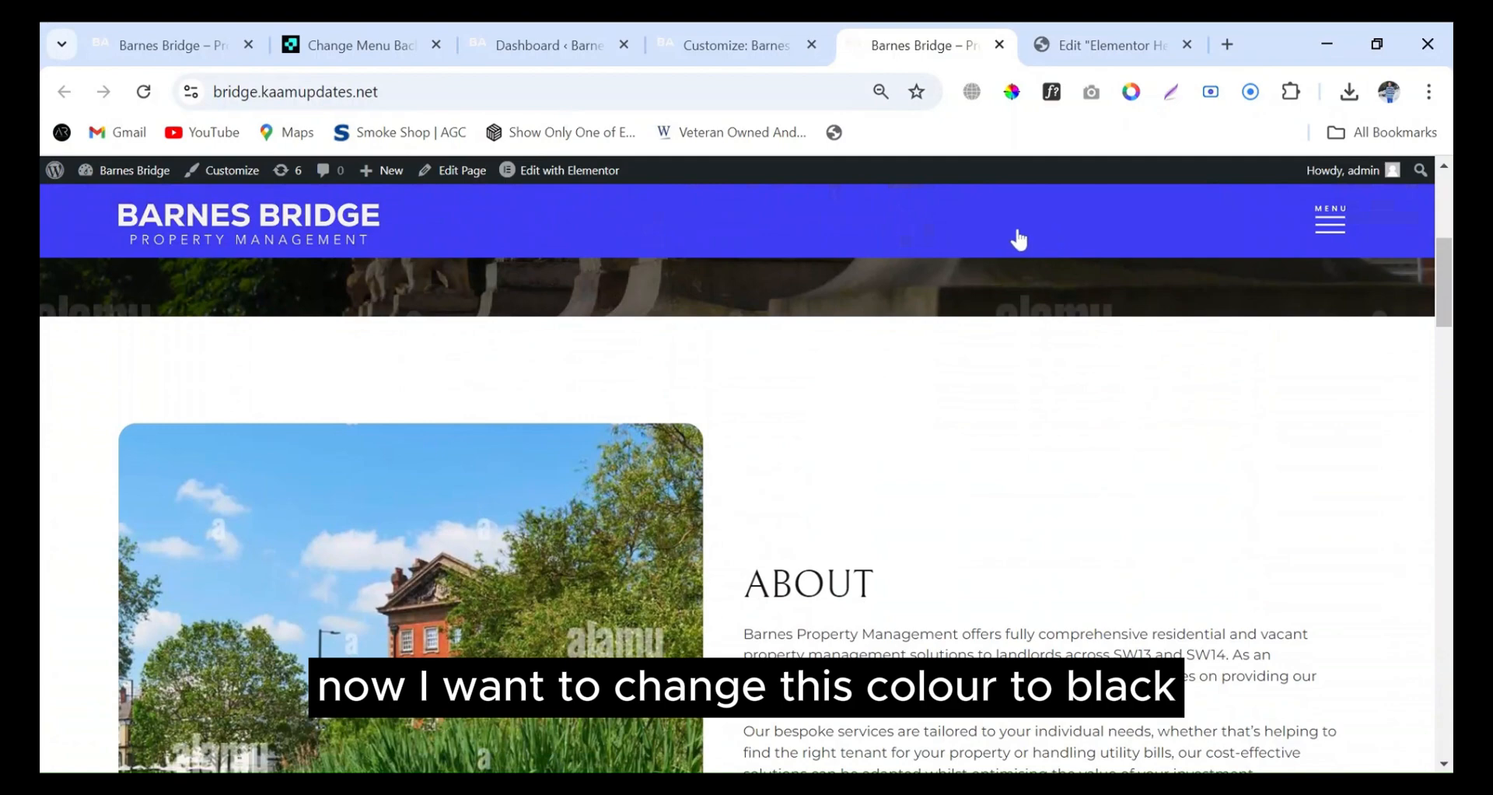
pyautogui.click(1322, 225)
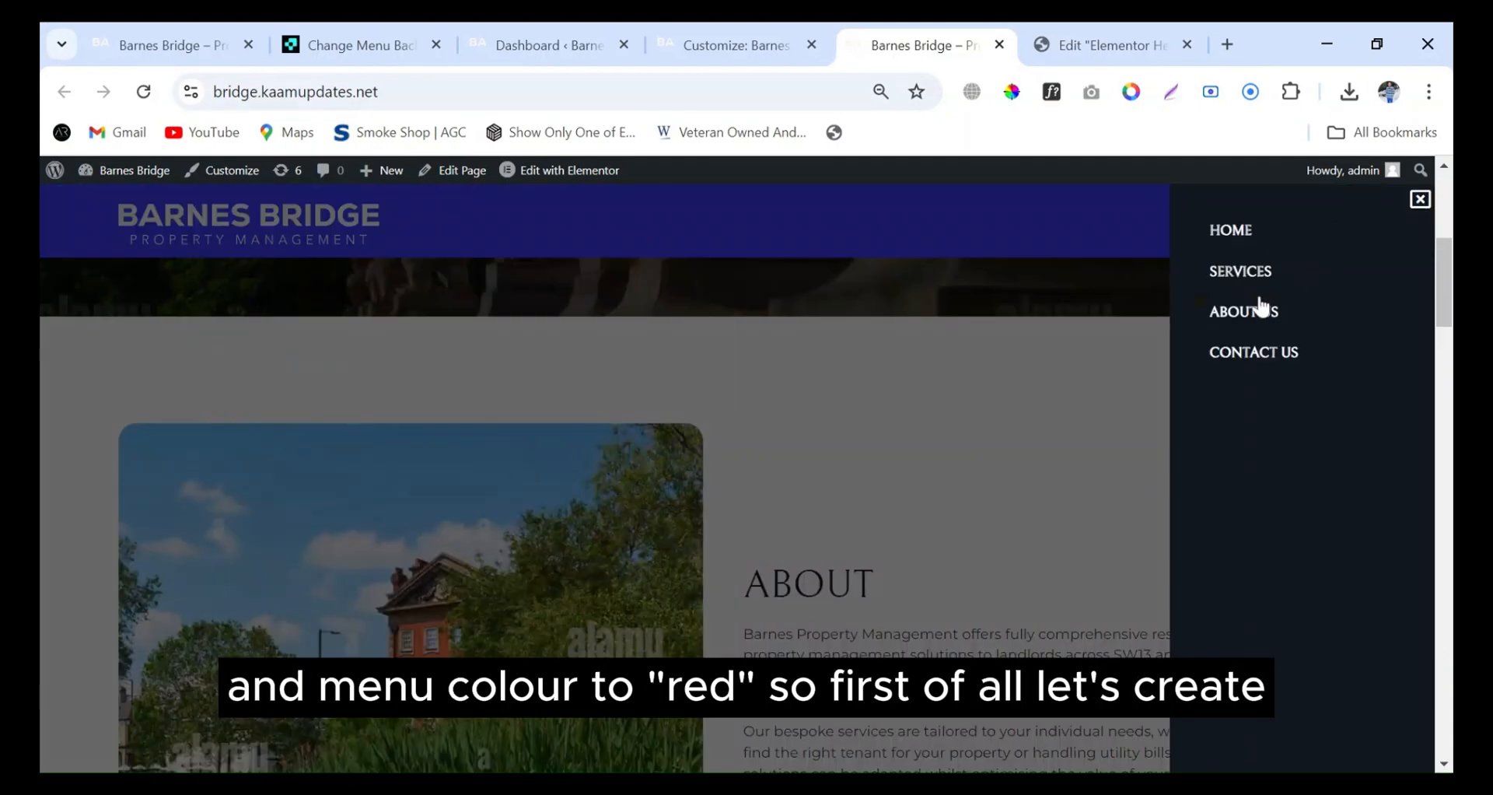
pyautogui.click(1089, 403)
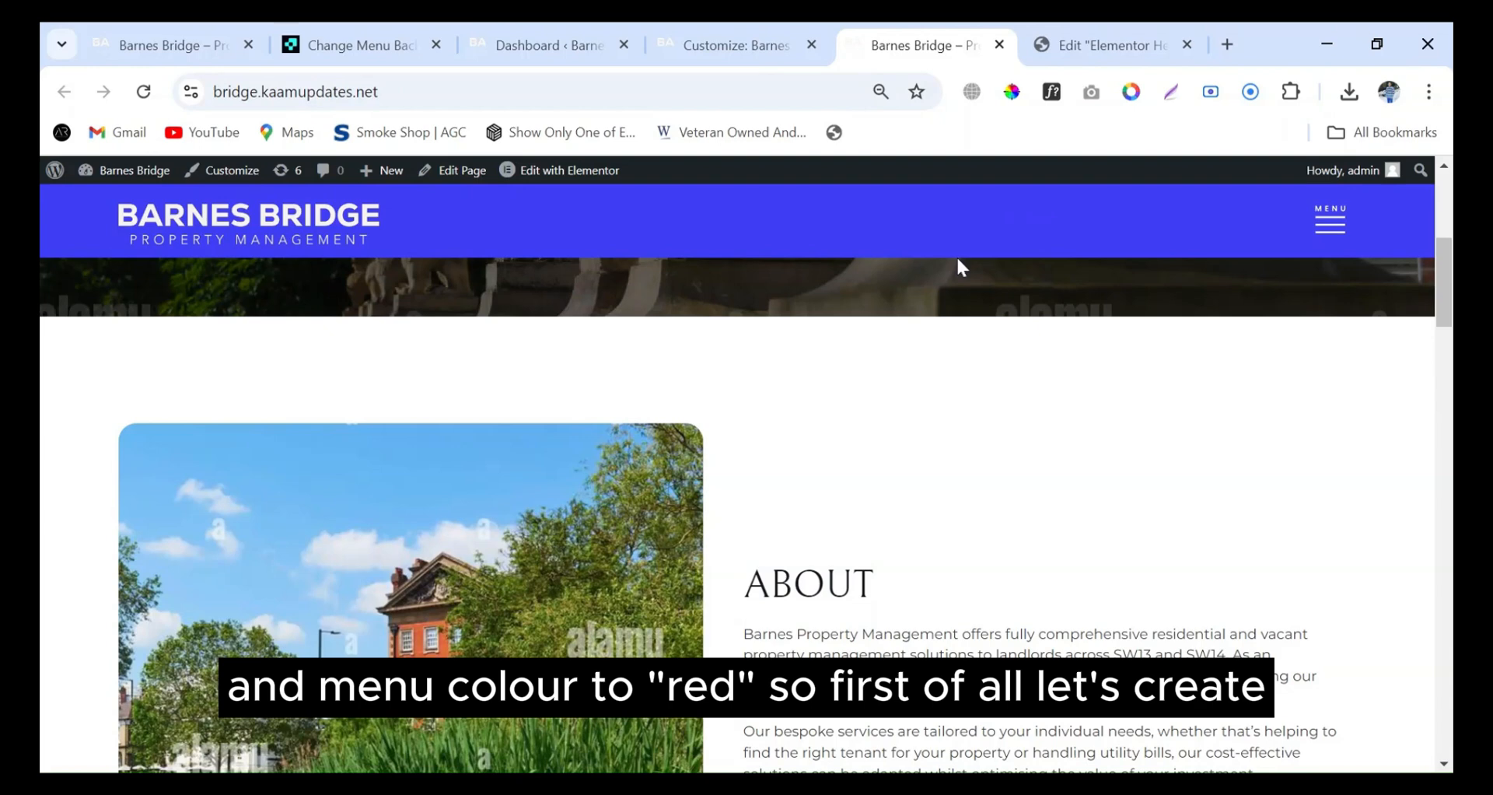
# In the Elementor header section's Custom CSS, set the .elementor-sticky--effects background color to #000000.
pyautogui.click(1087, 29)
pyautogui.scroll(-3, 171, 467)
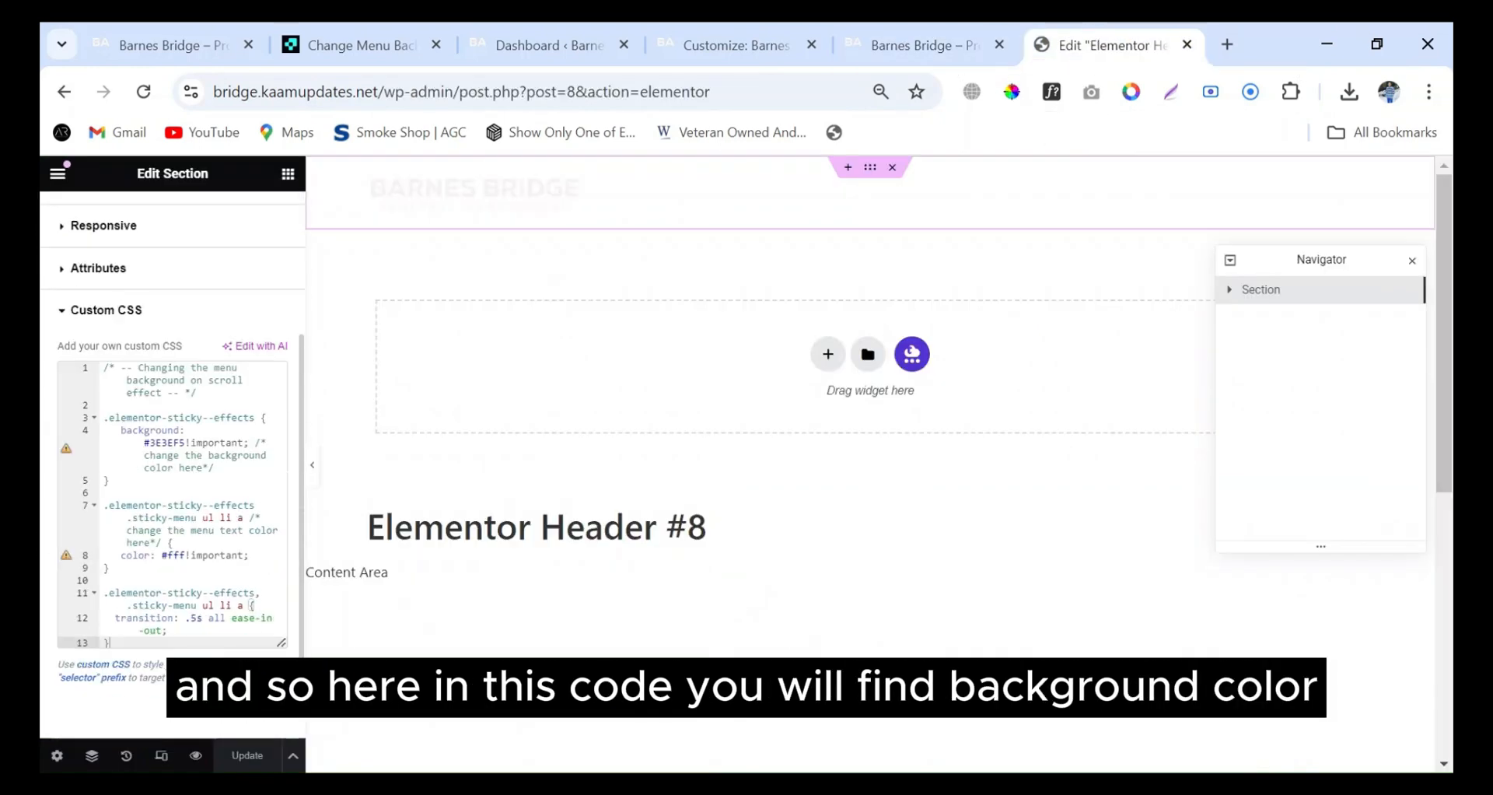
pyautogui.scroll(2, 171, 466)
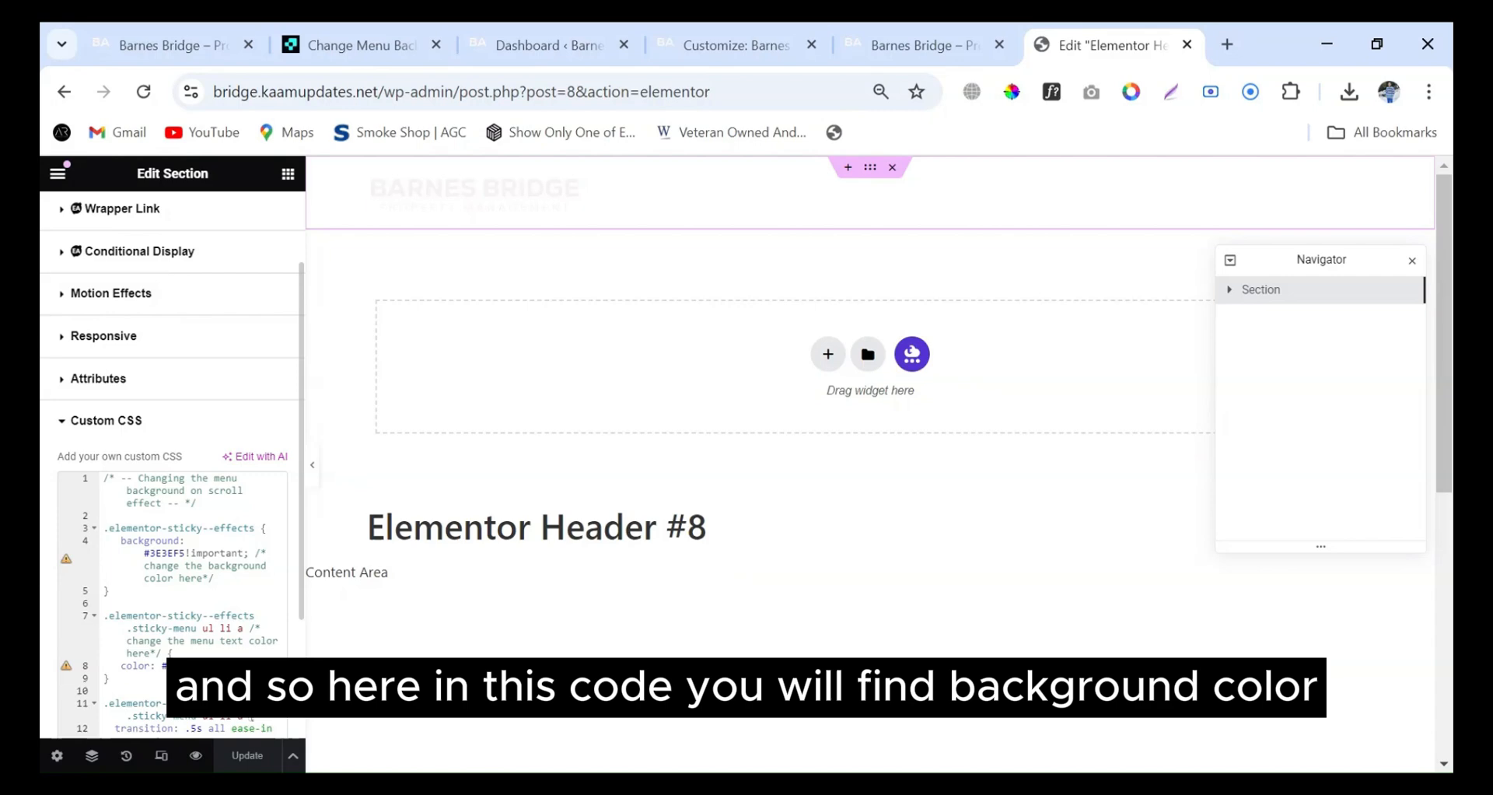
pyautogui.click(186, 553)
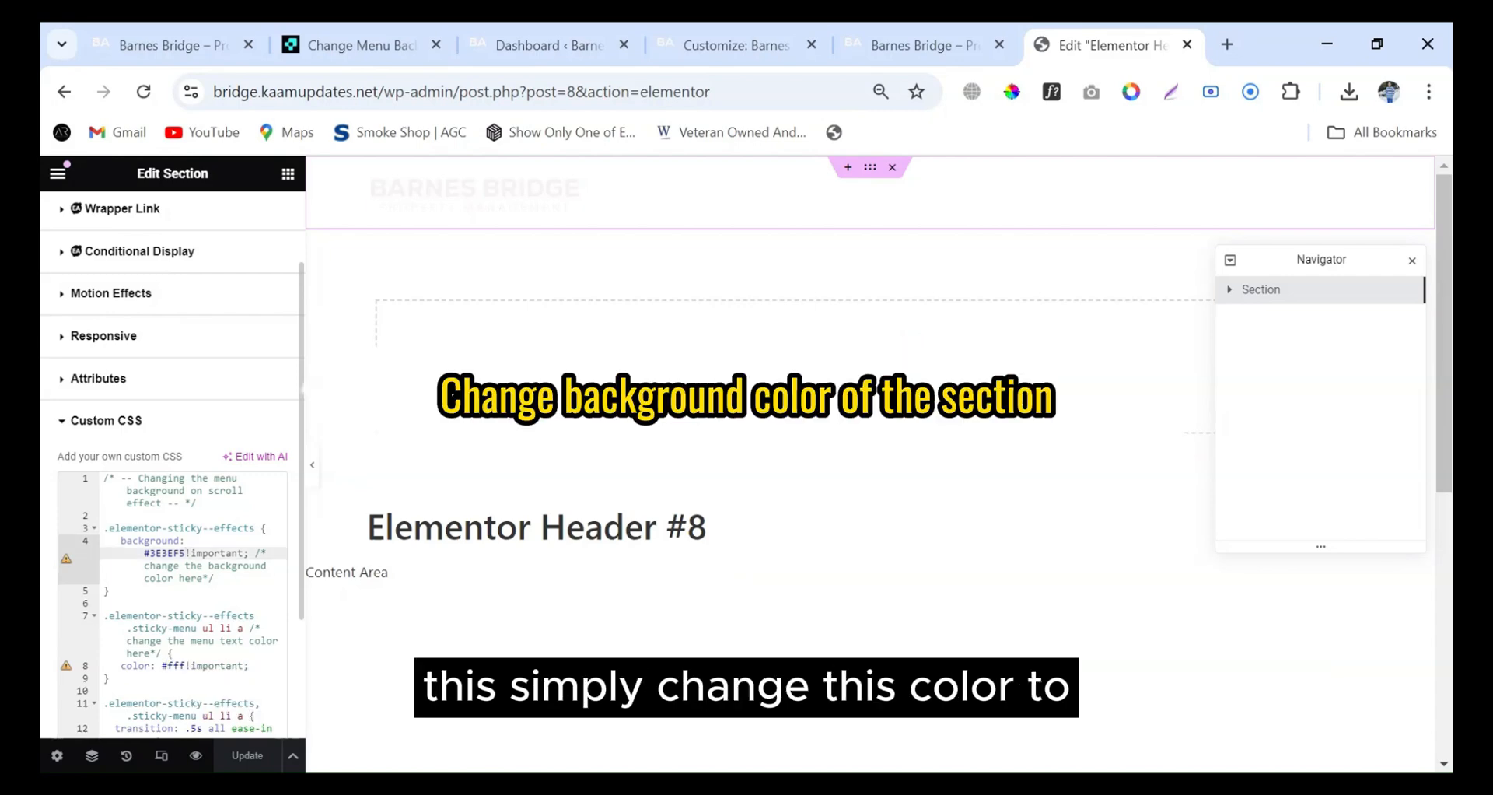
pyautogui.press('BackSpace')
pyautogui.press('BackSpace')
pyautogui.press('BackSpace')
pyautogui.press('BackSpace')
pyautogui.press('BackSpace')
pyautogui.press('BackSpace')
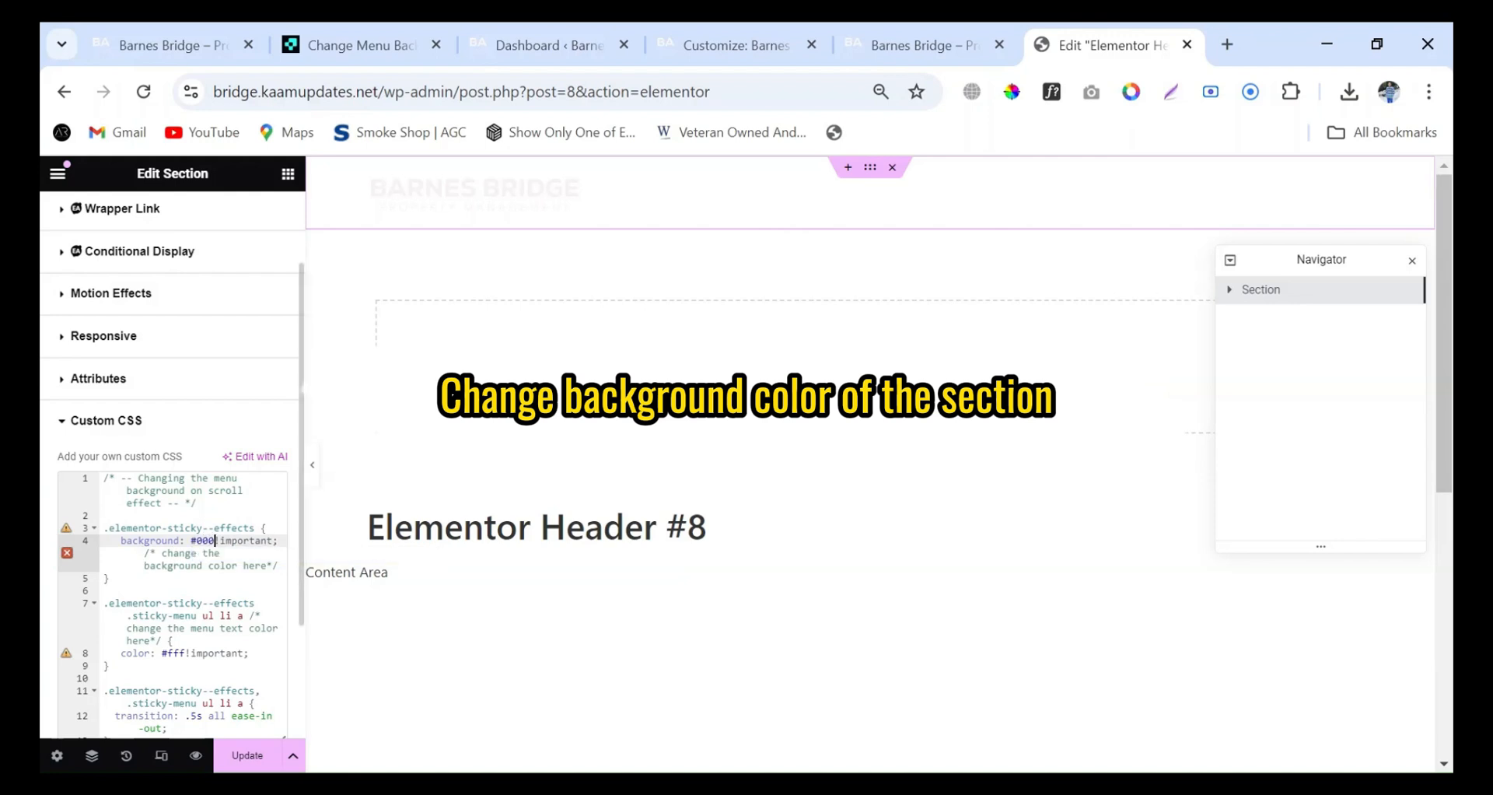
pyautogui.write('000000')
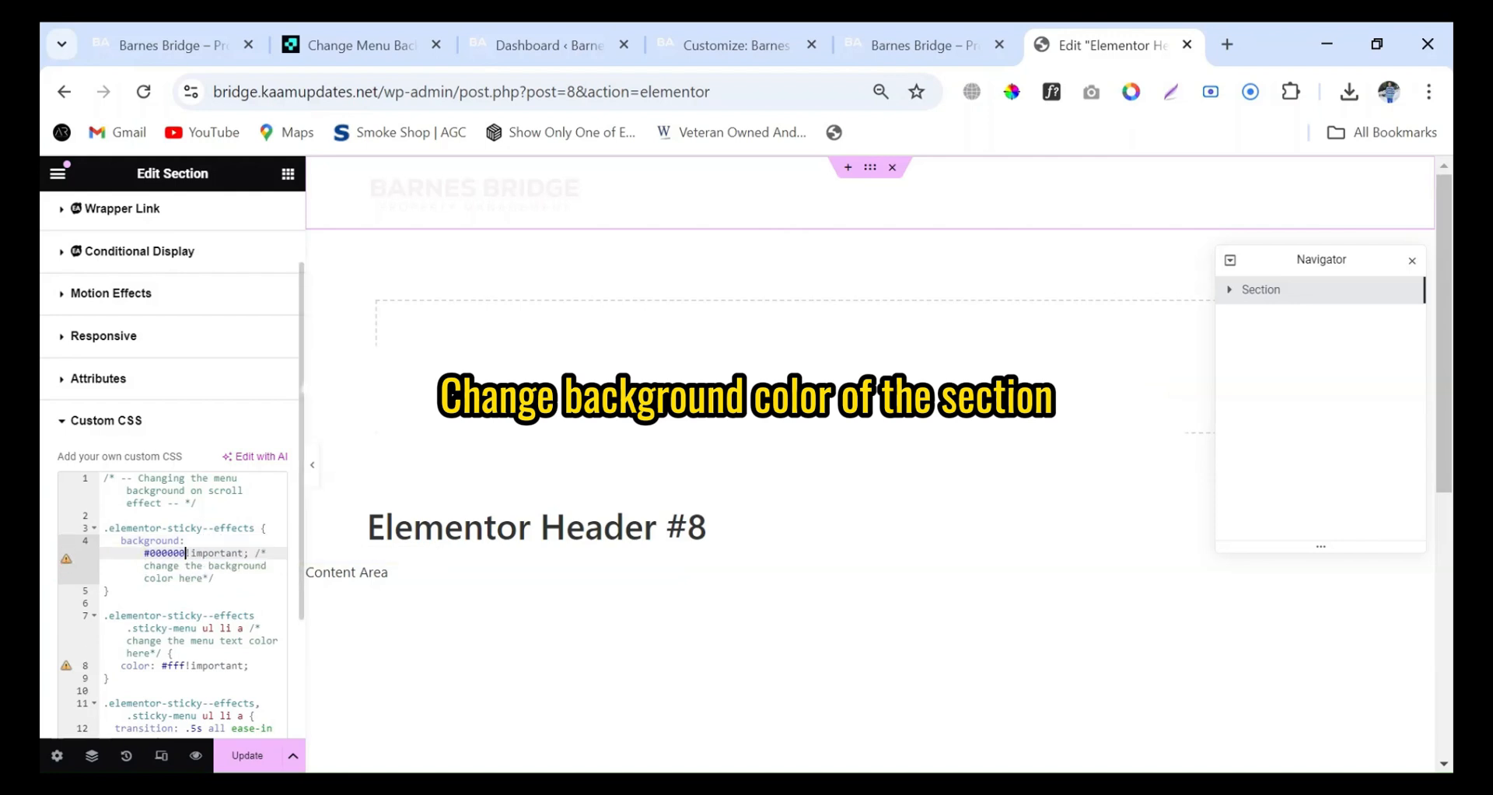
# Replace the .elementor-sticky--effects background value with the color name black, keeping !important, and update the header template.
pyautogui.press('BackSpace')
pyautogui.press('BackSpace')
pyautogui.press('BackSpace')
pyautogui.press('BackSpace')
pyautogui.press('BackSpace')
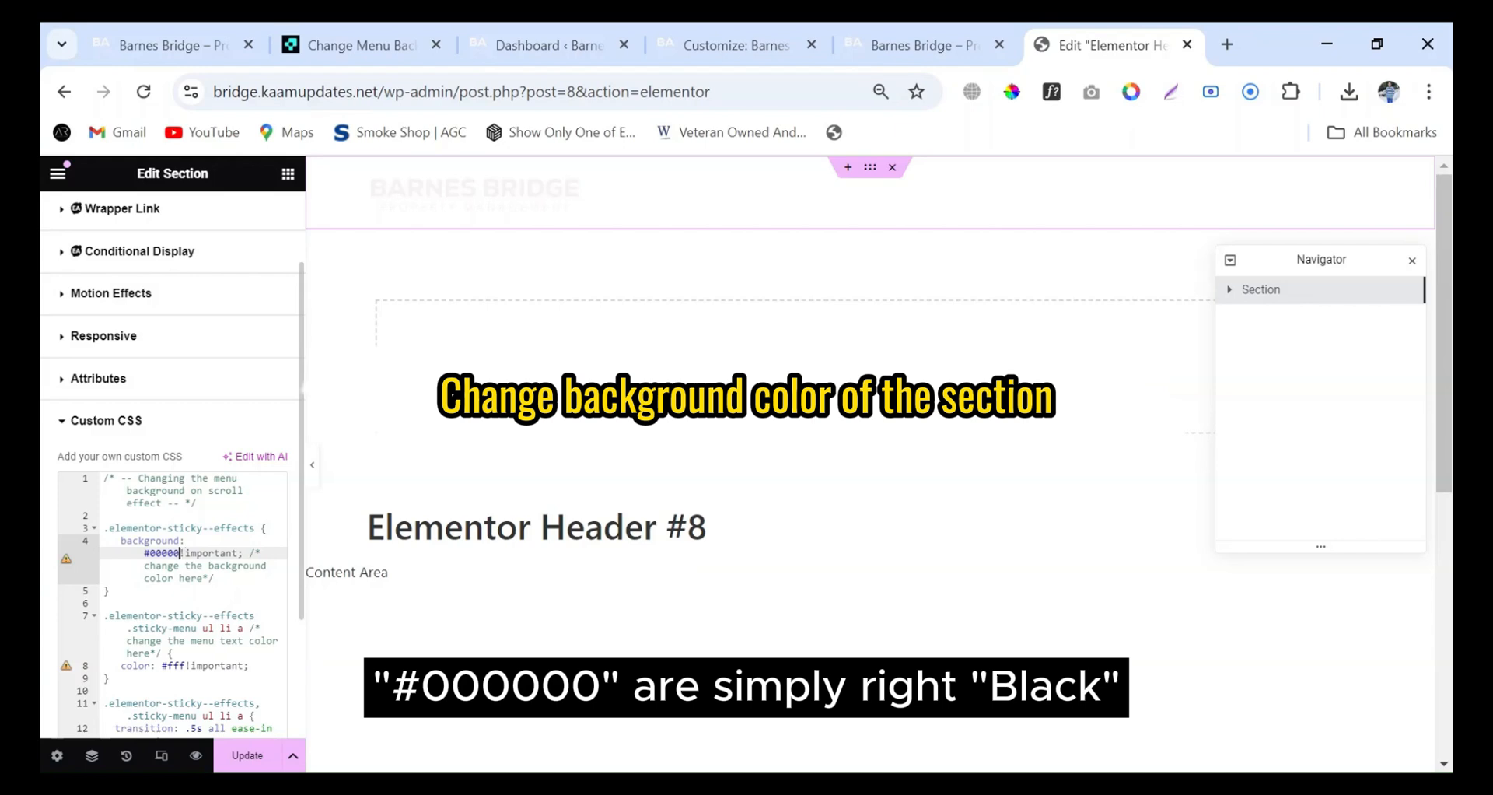
pyautogui.press('BackSpace')
pyautogui.press('BackSpace')
pyautogui.write('black')
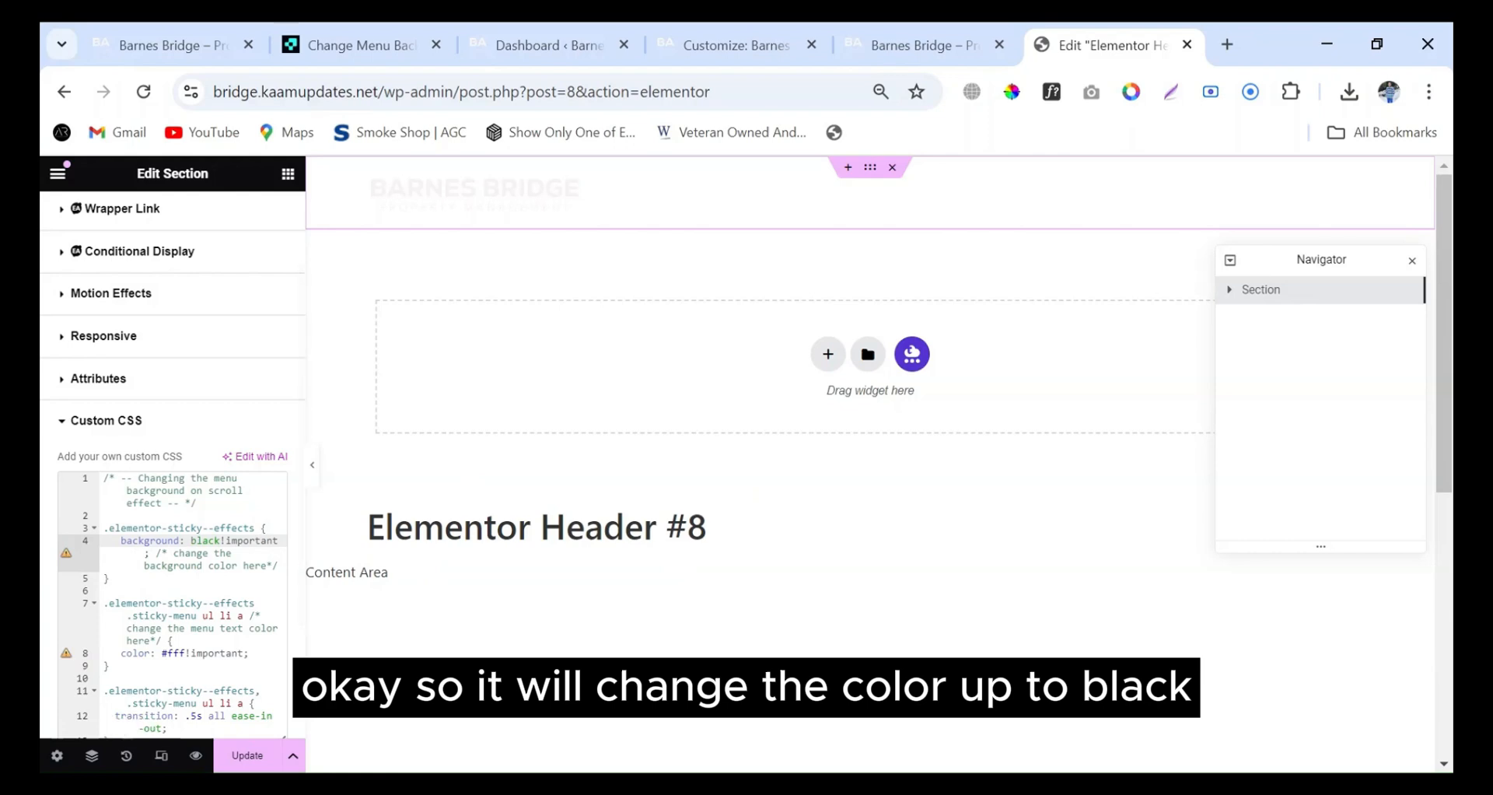
pyautogui.hotkey('ctrl', 's')
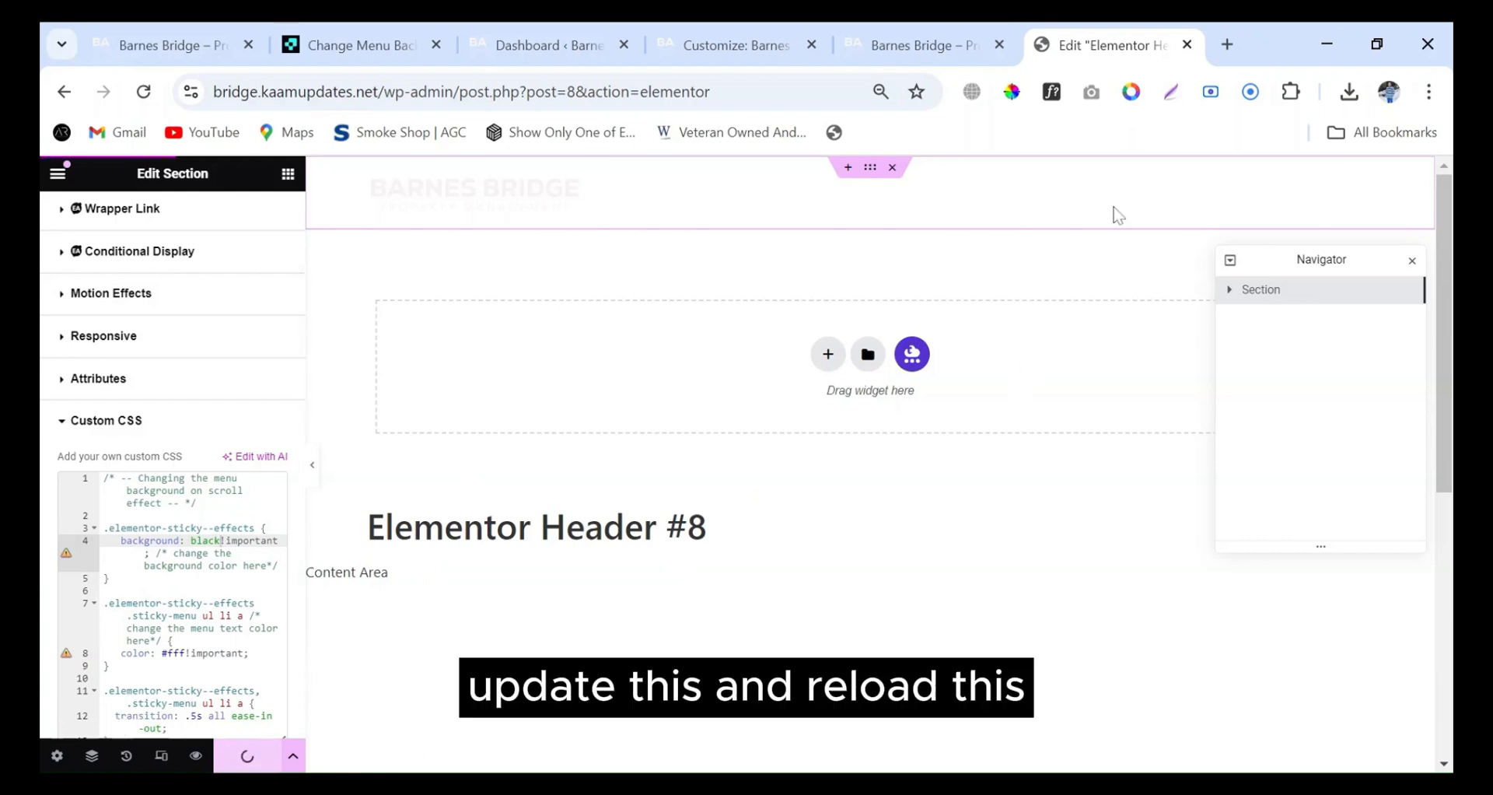
# Reload the live Barnes Bridge site, then check the header background while scrolling and the link colors in the opened menu.
pyautogui.click(933, 48)
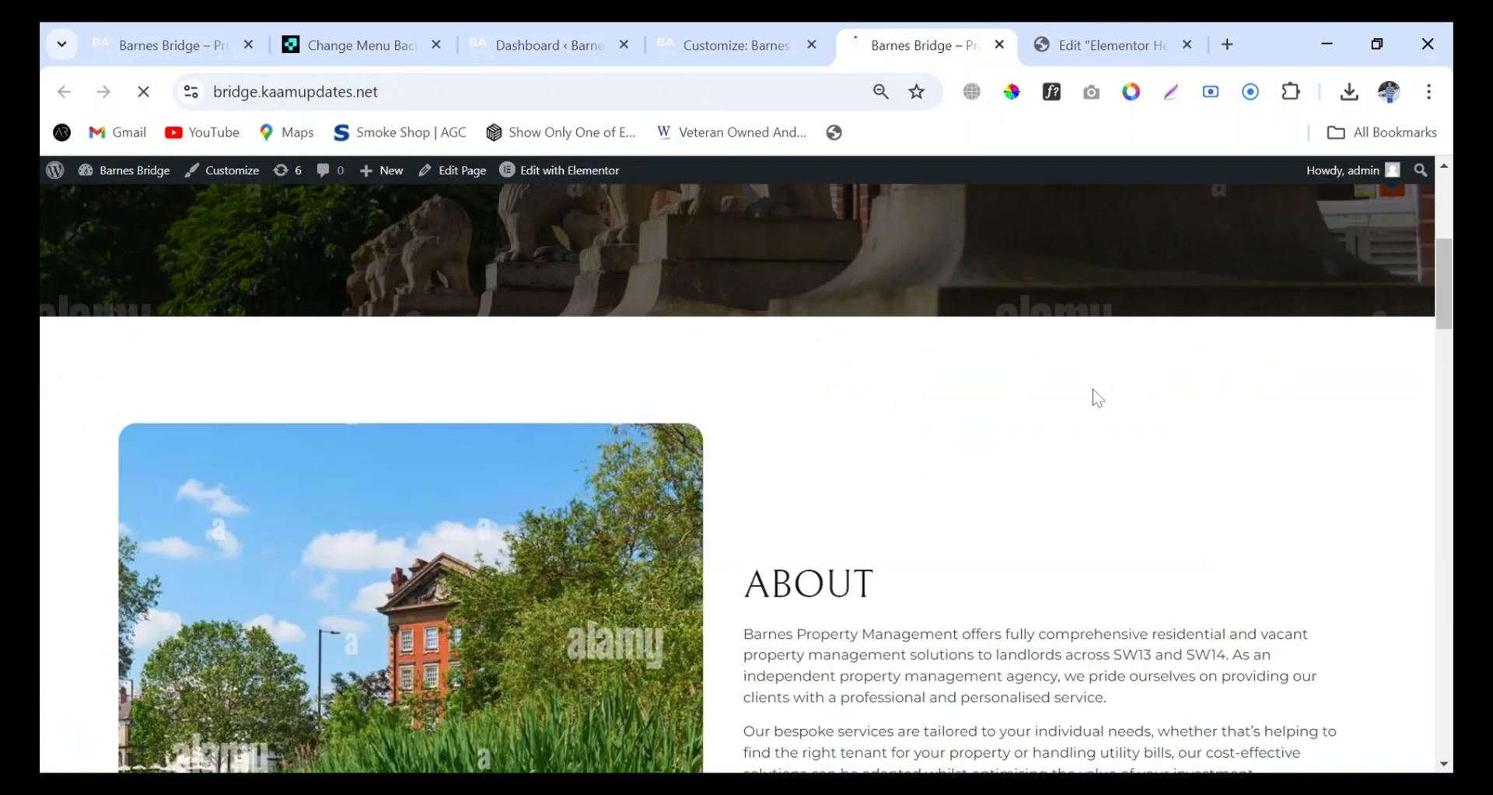
pyautogui.scroll(-5, 1095, 398)
pyautogui.scroll(8, 1094, 397)
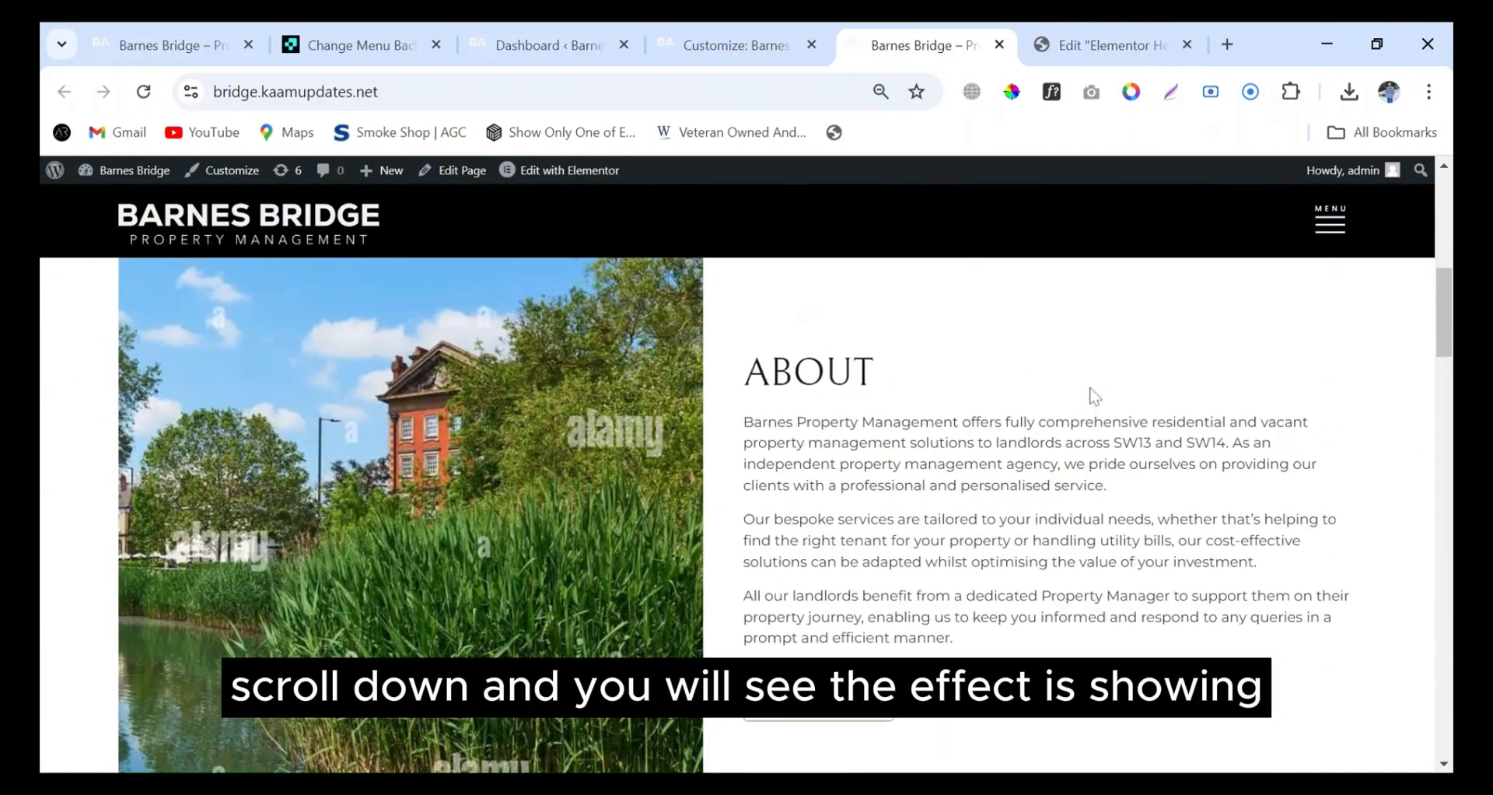
pyautogui.scroll(-10, 1095, 397)
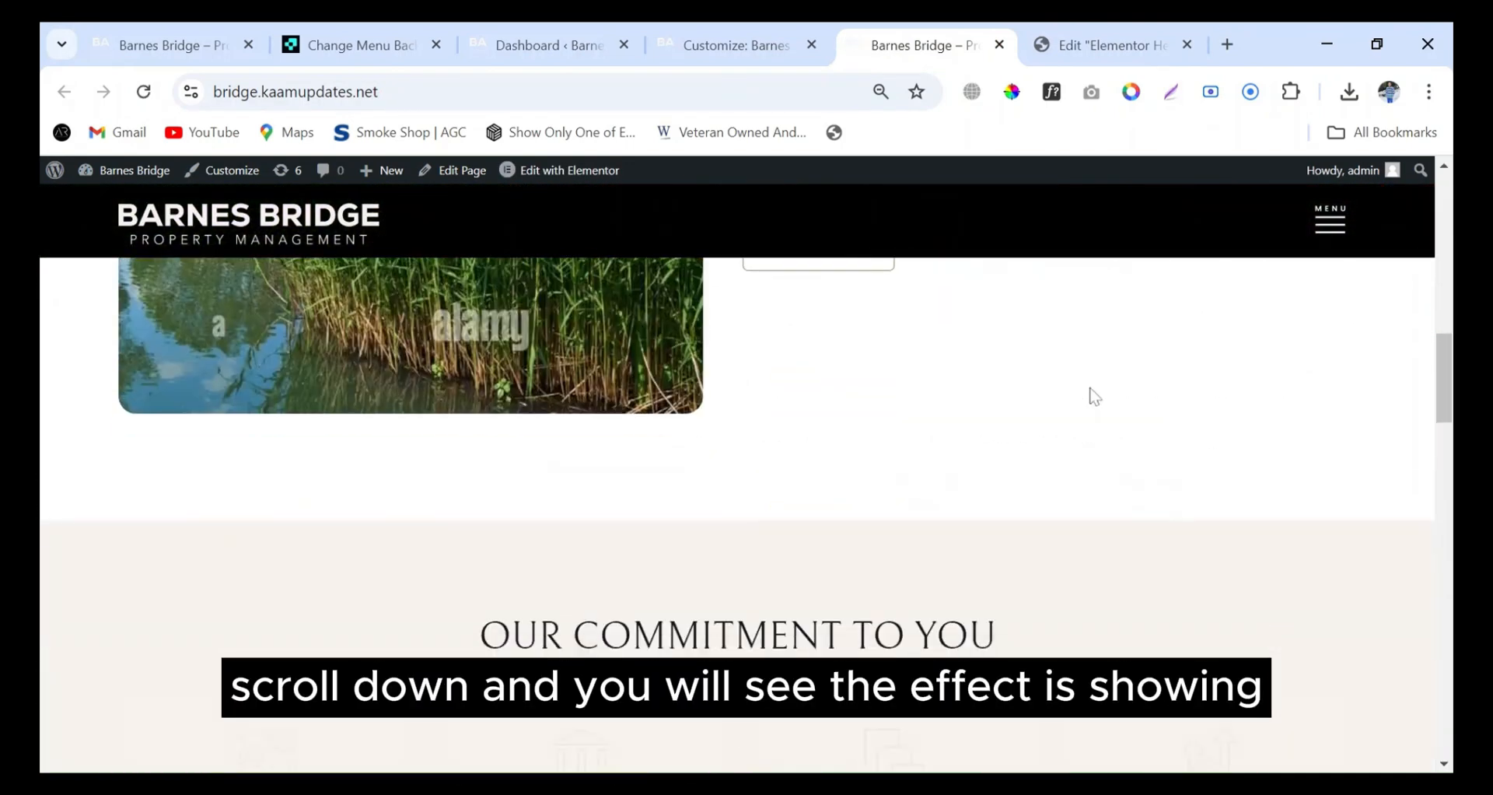
pyautogui.scroll(10, 1092, 393)
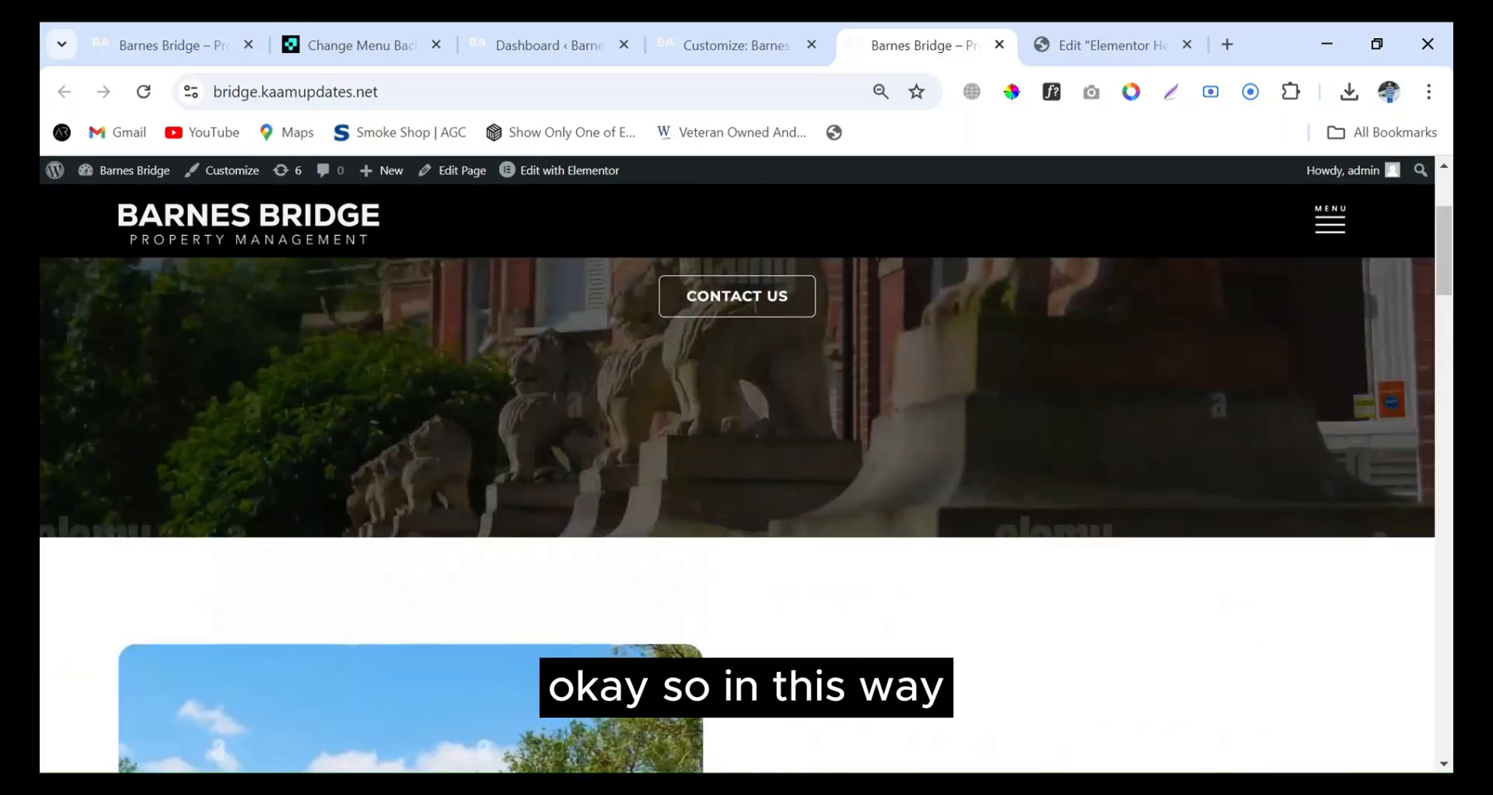
pyautogui.scroll(-5, 1137, 433)
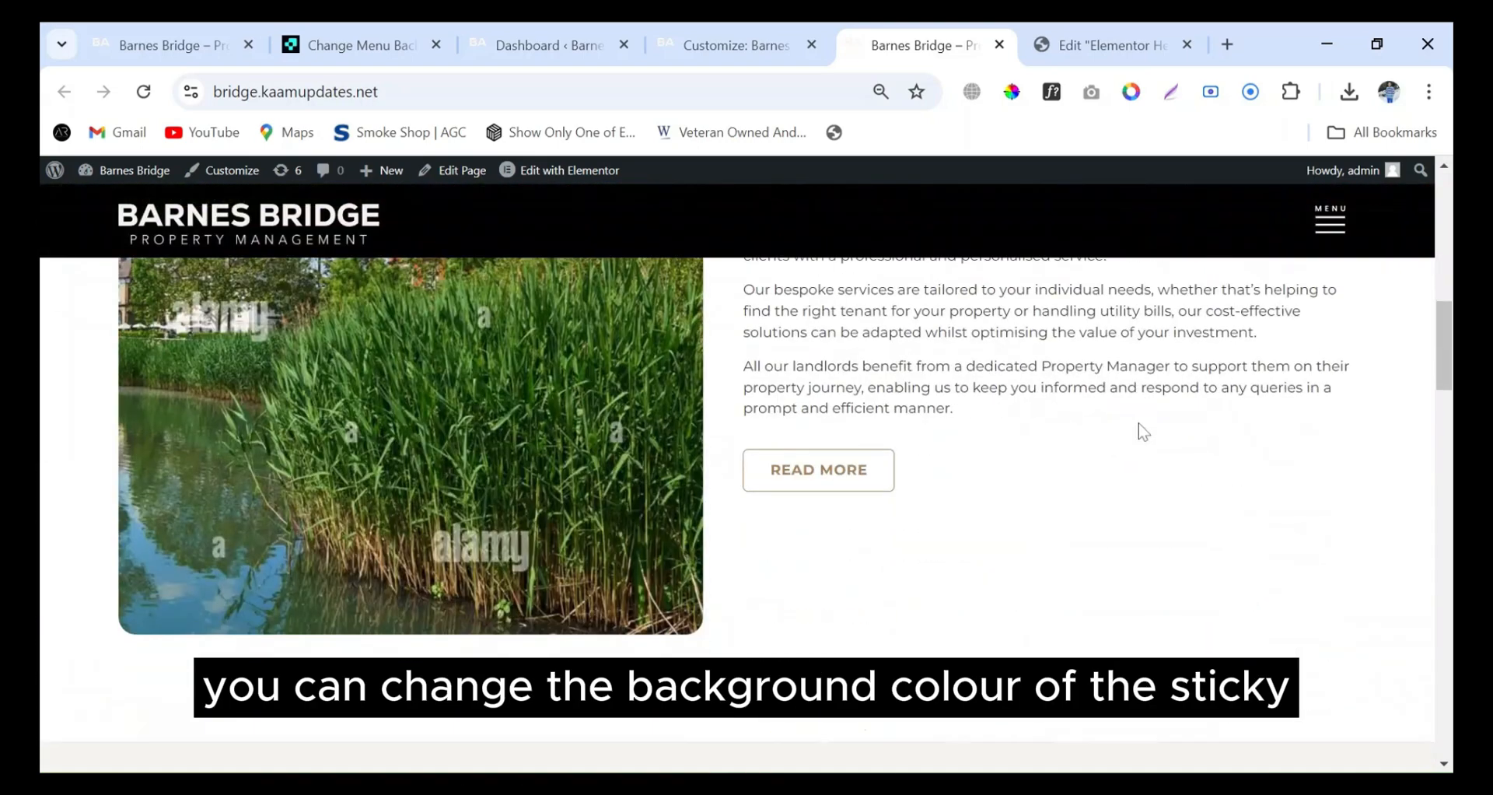
pyautogui.click(1333, 224)
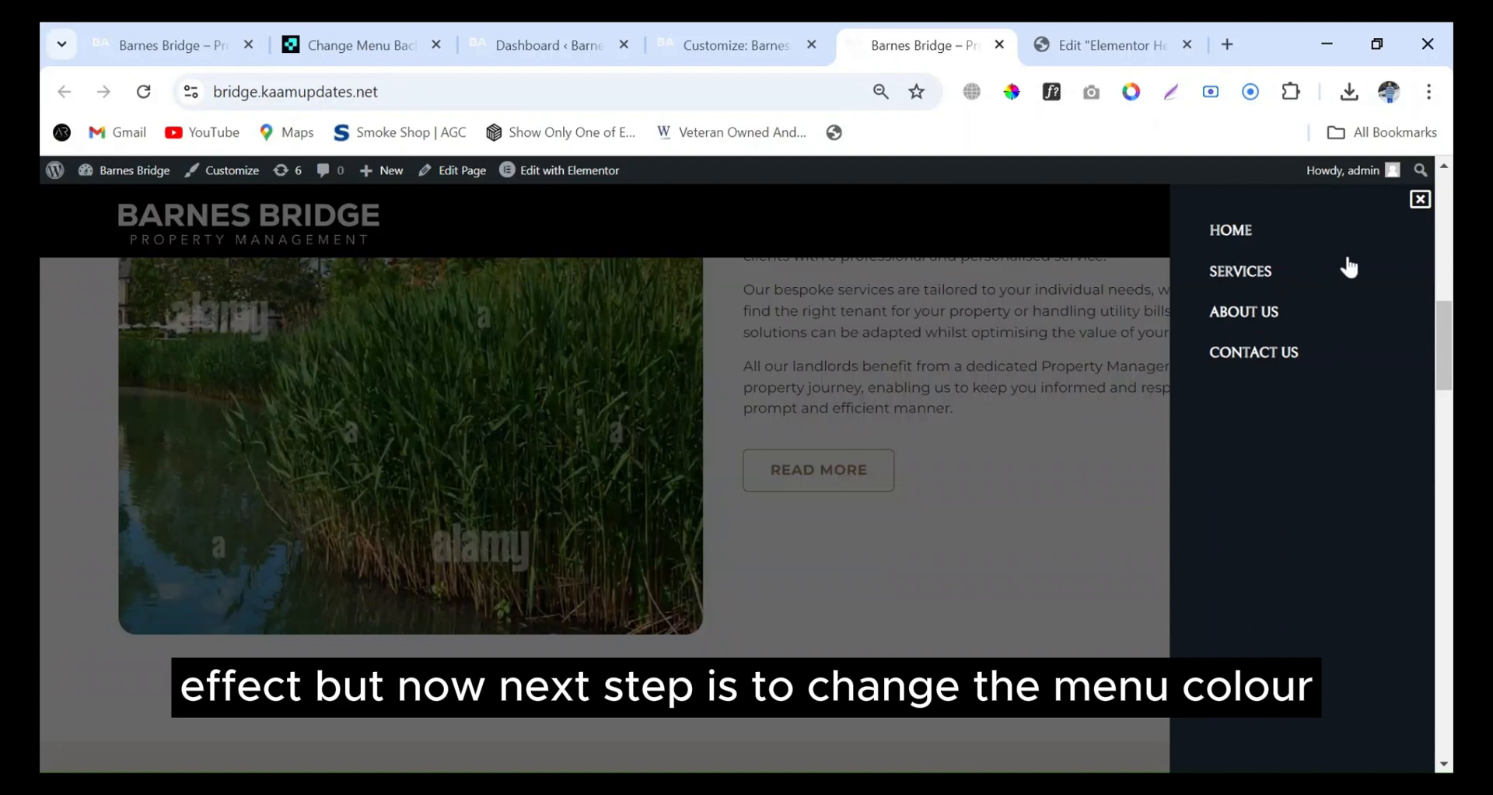
pyautogui.click(1421, 205)
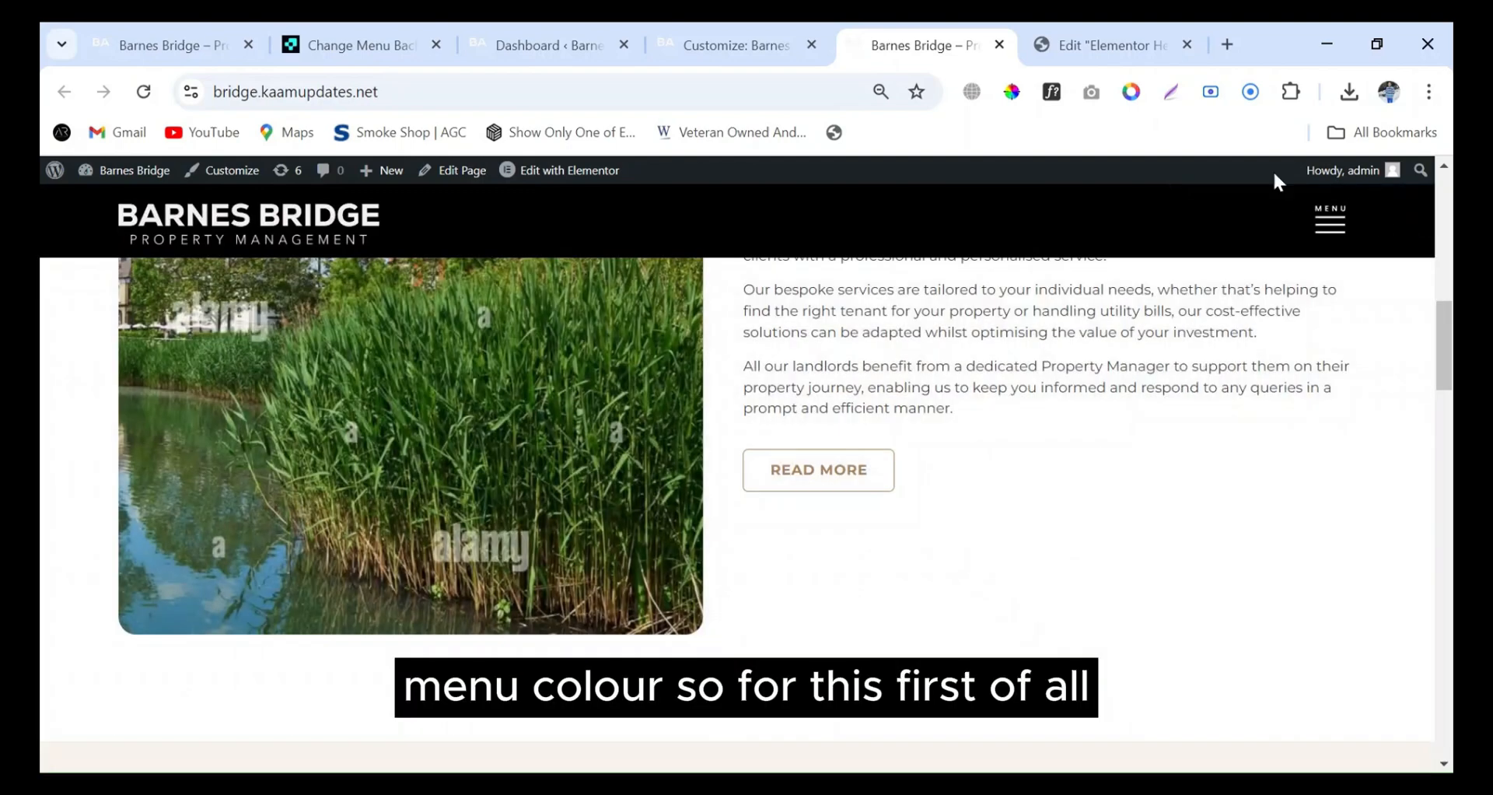
# Back in the Elementor header editor, assign the CSS class sticky-menu from the custom code to the header's Navigation Menu widget.
pyautogui.click(1105, 45)
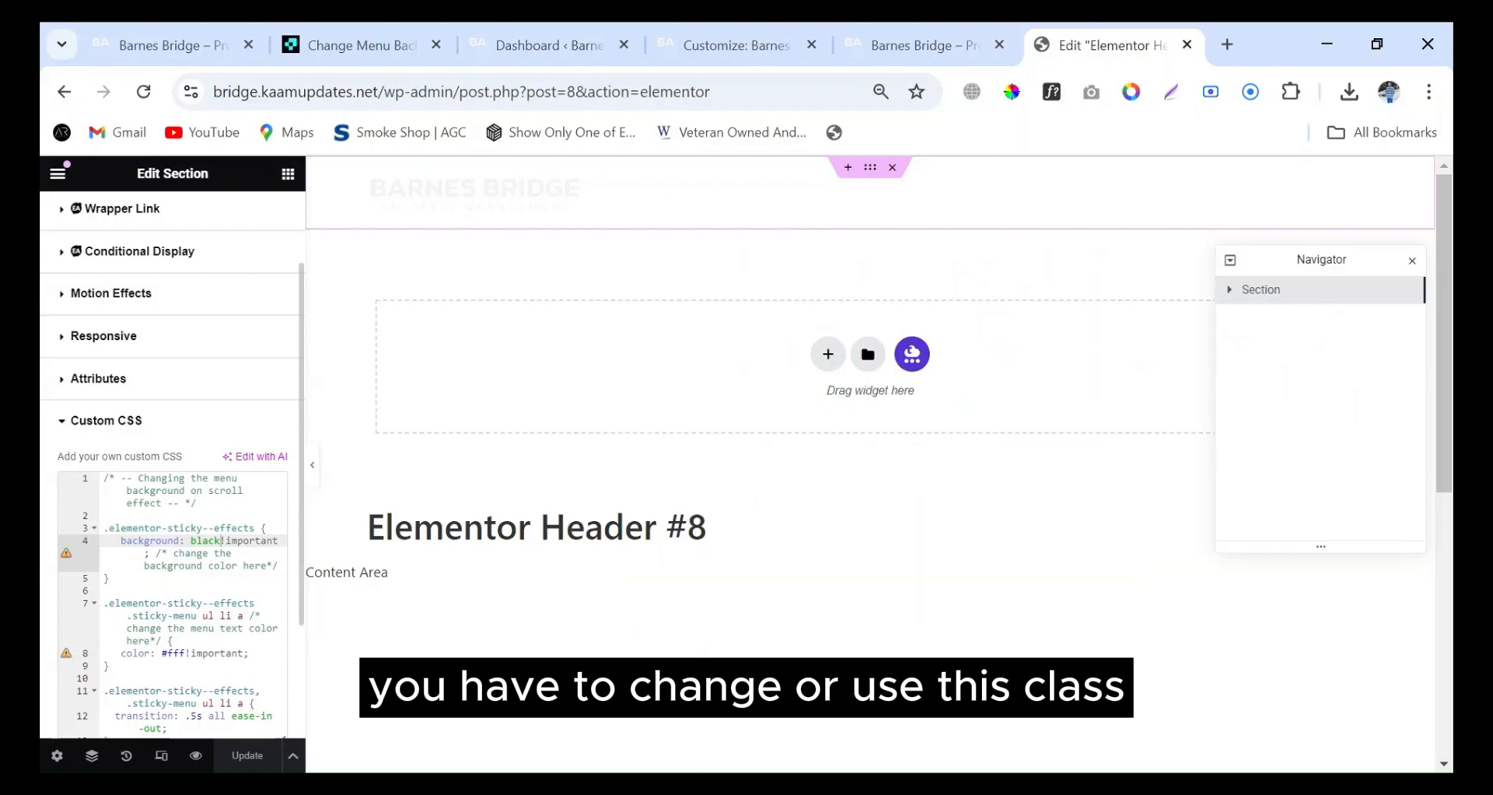
pyautogui.moveTo(197, 615); pyautogui.dragTo(132, 616)
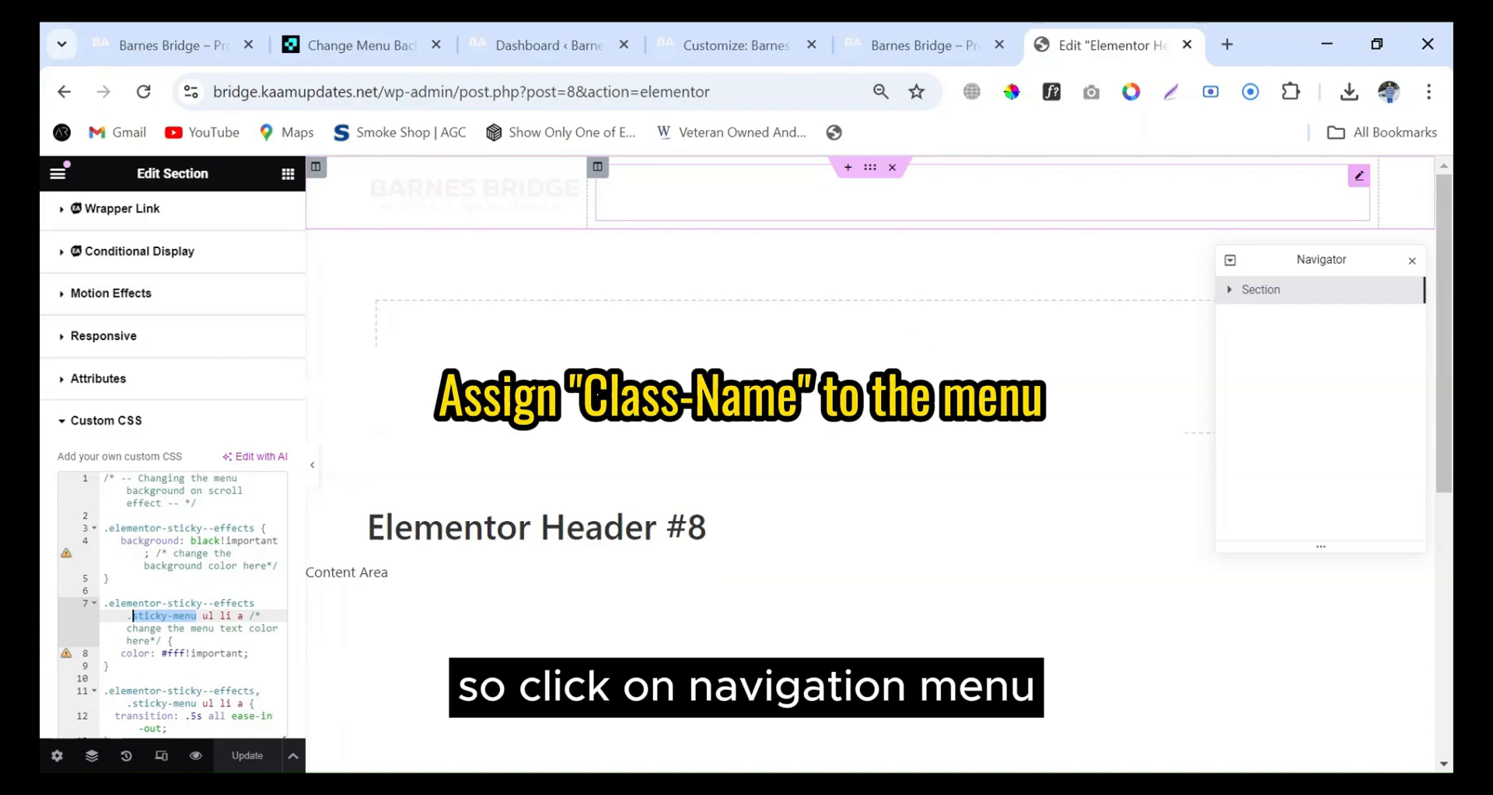
pyautogui.click(1359, 185)
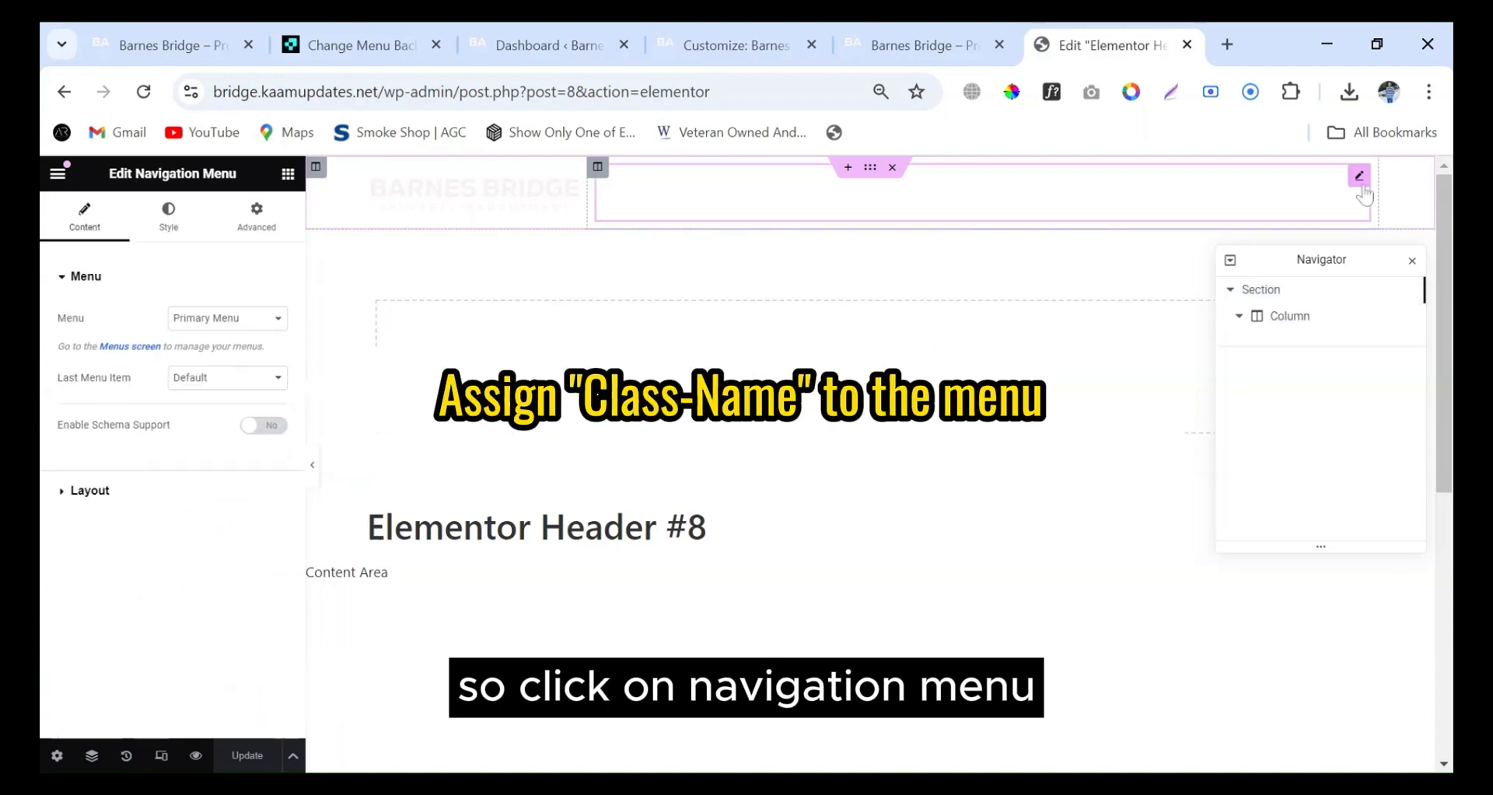
pyautogui.click(257, 221)
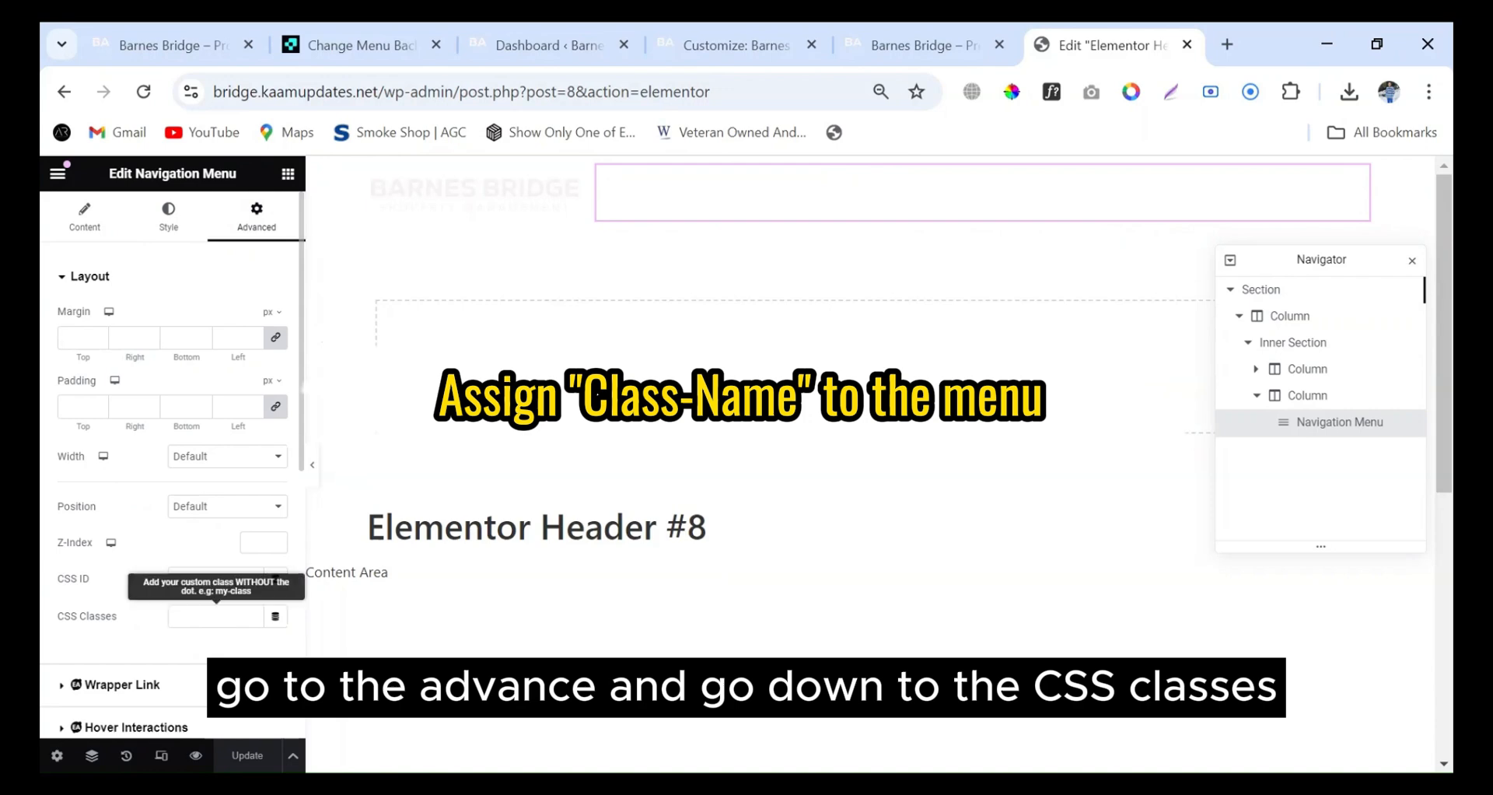
pyautogui.click(215, 616)
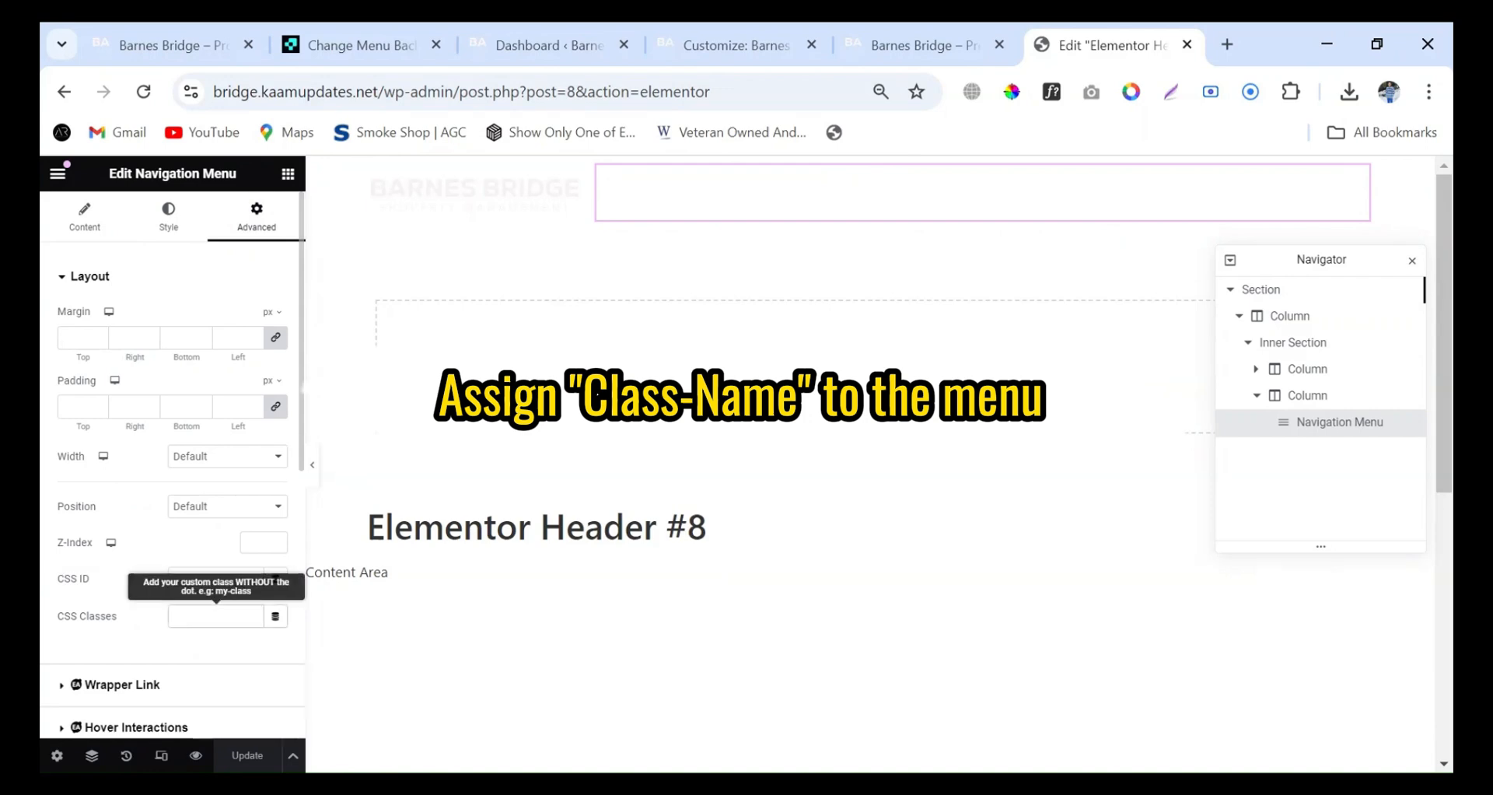
pyautogui.write('sticky-menu')
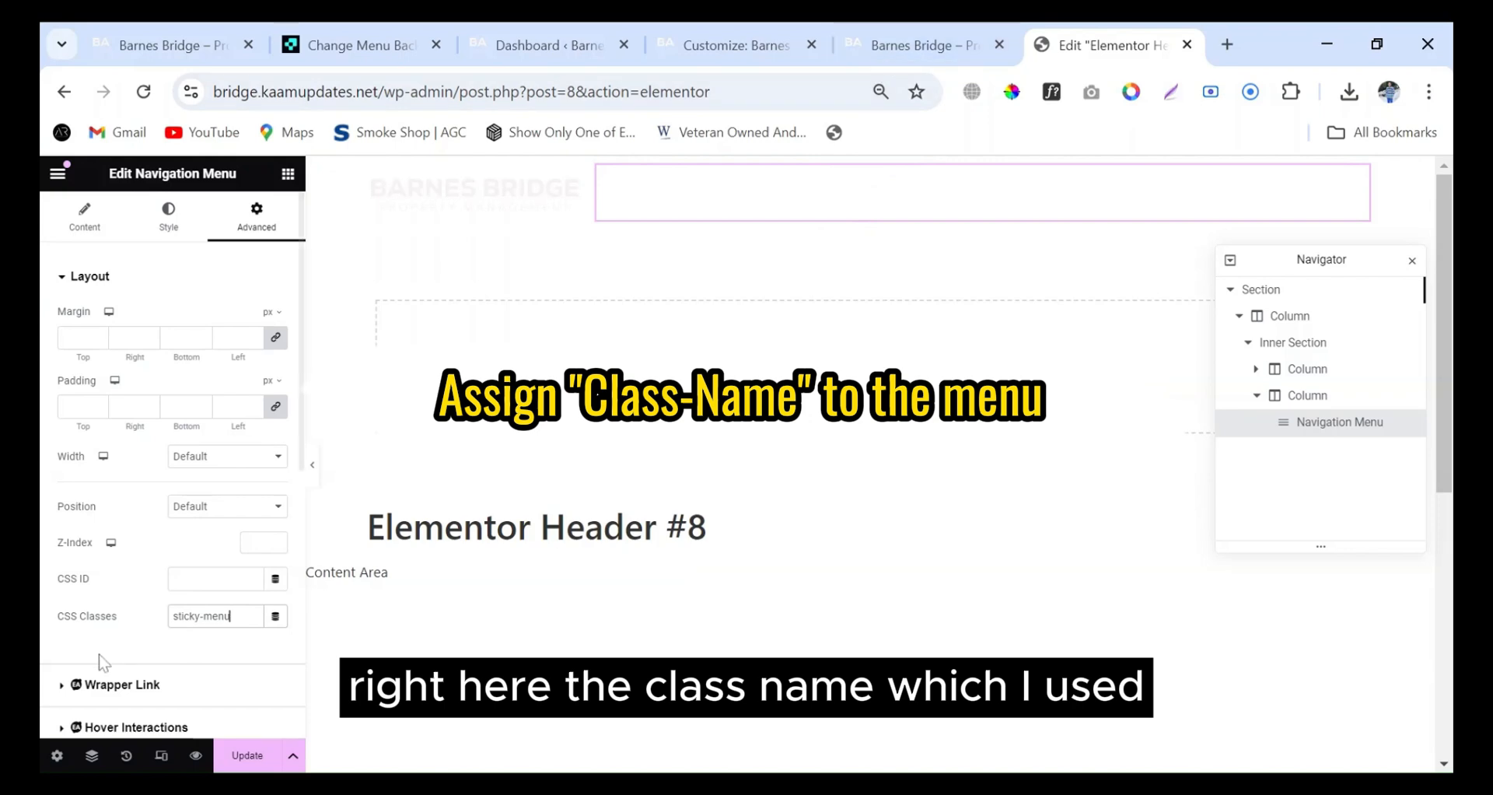
# In the header section's Custom CSS, set the .sticky-menu ul li a text color to red and update the template.
pyautogui.click(1260, 303)
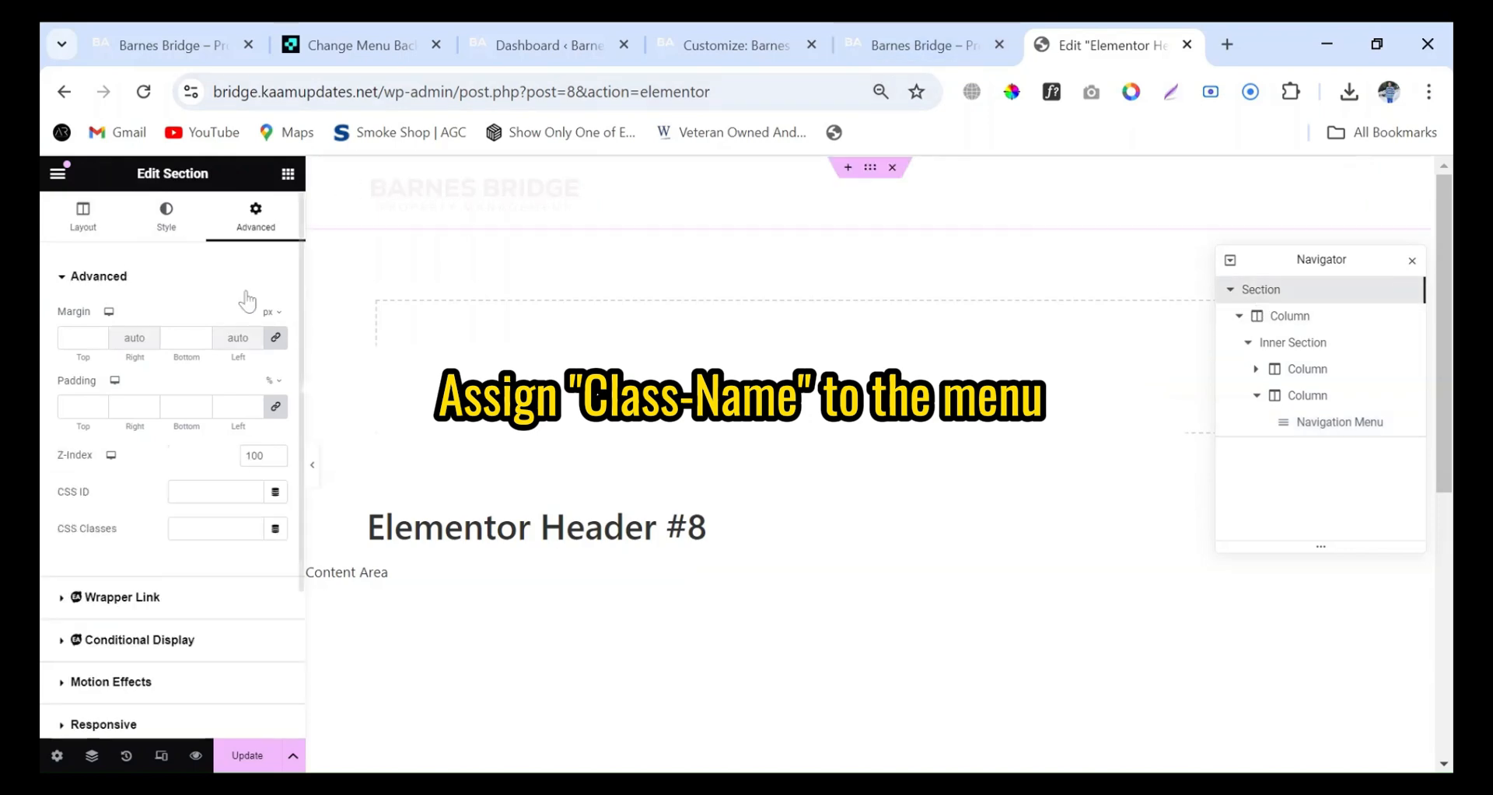
pyautogui.scroll(-5, 93, 700)
pyautogui.click(120, 614)
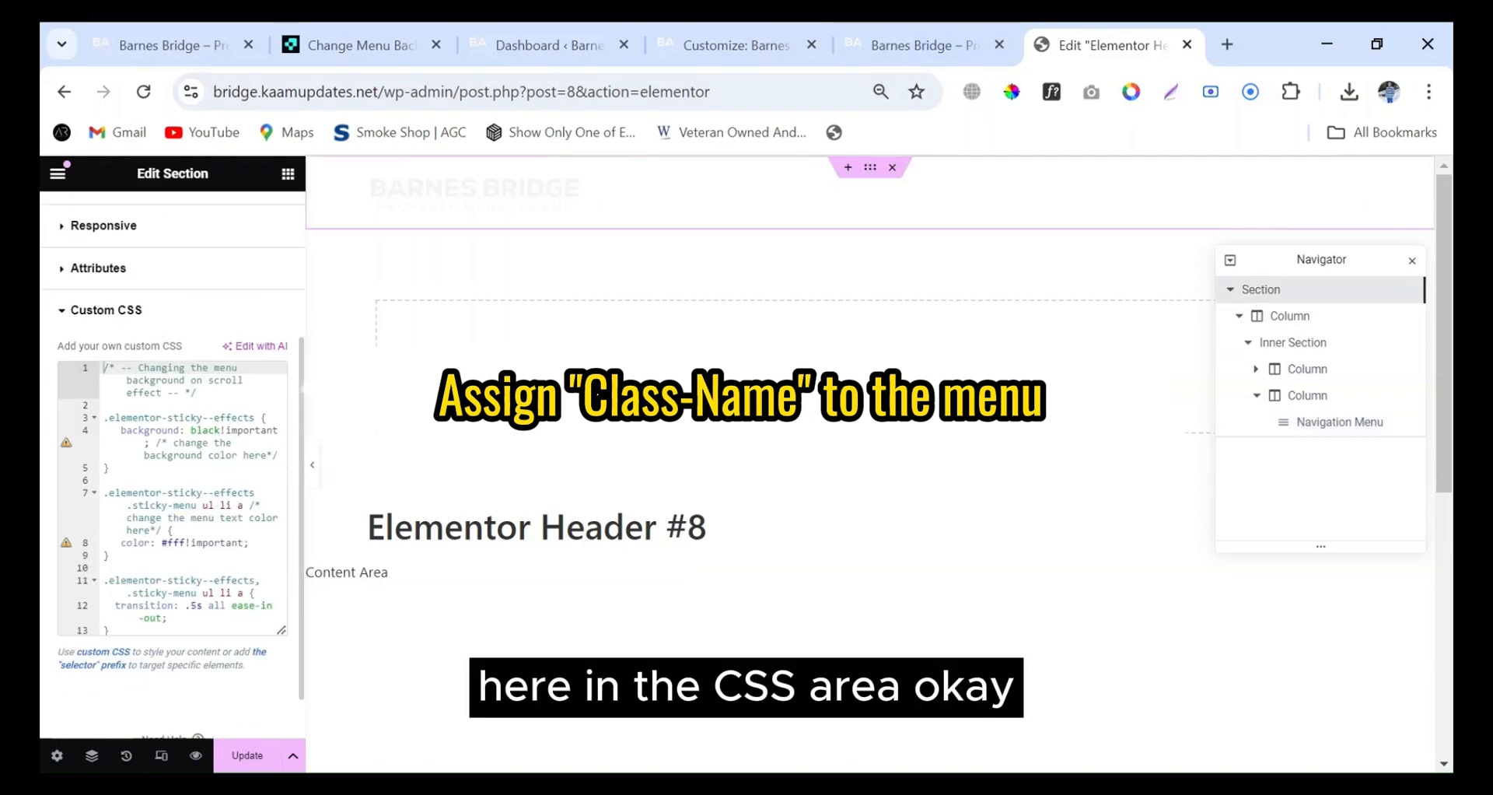
pyautogui.click(191, 507)
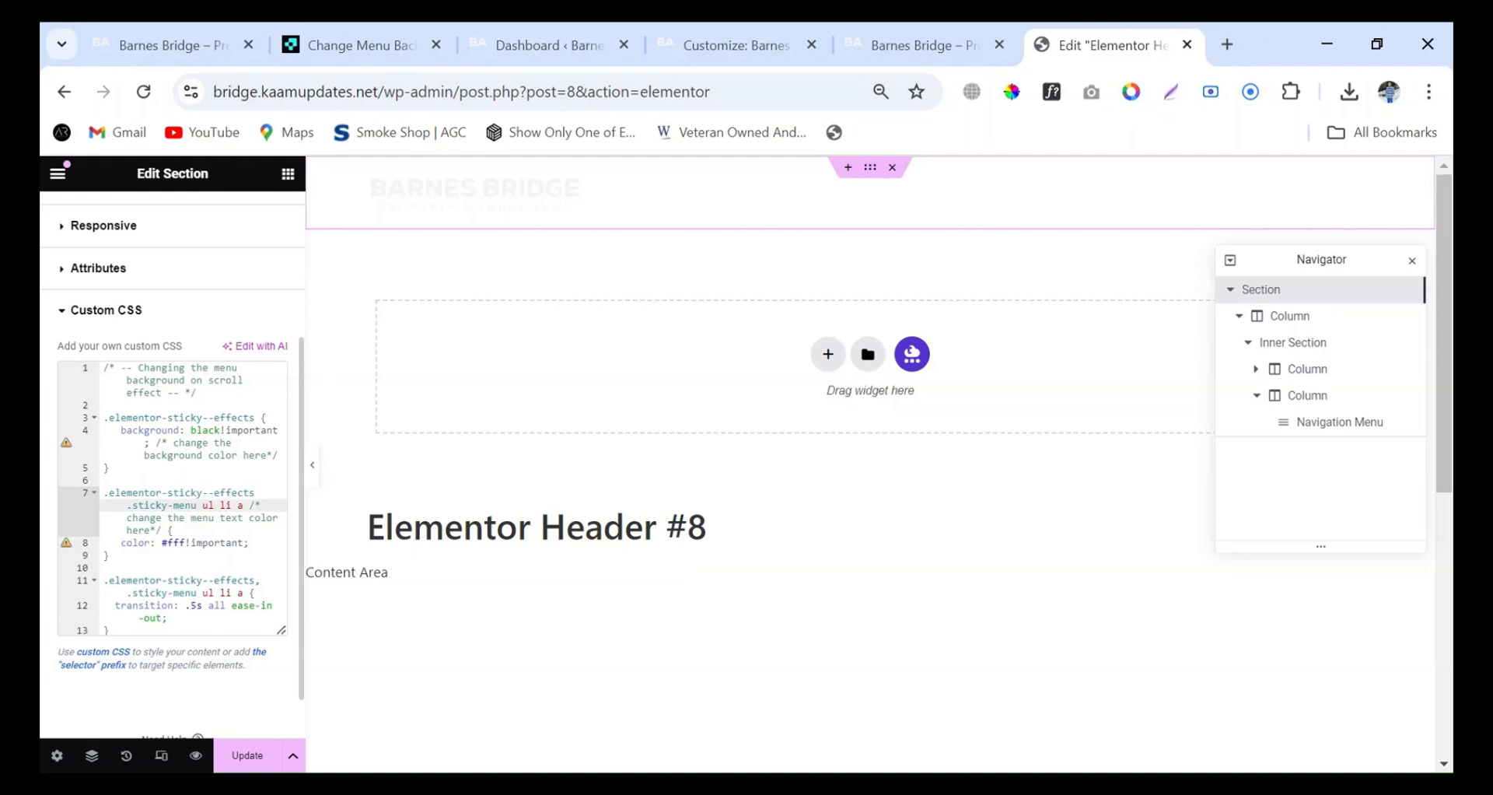
pyautogui.click(186, 543)
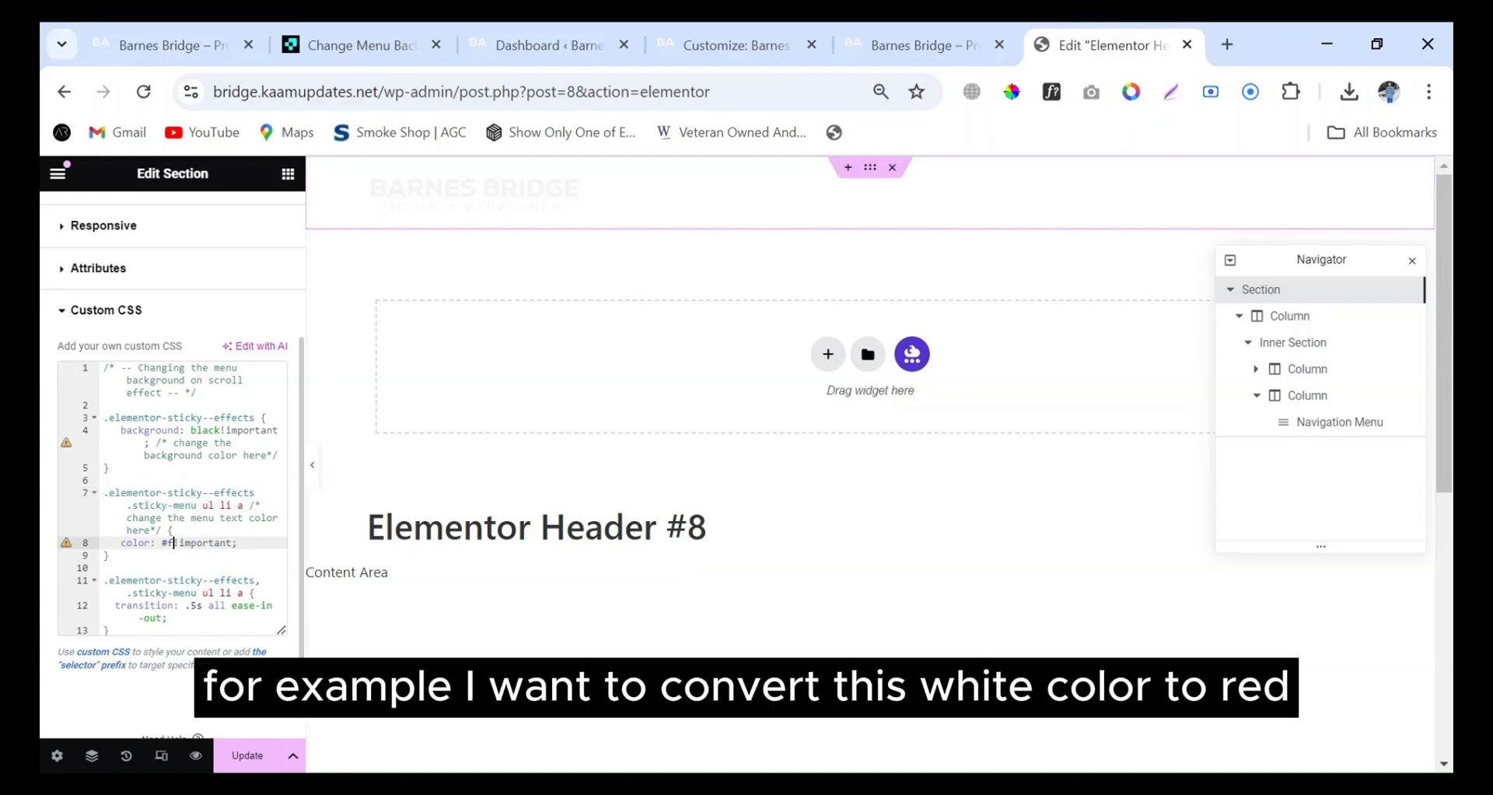
pyautogui.press('BackSpace')
pyautogui.press('BackSpace')
pyautogui.press('BackSpace')
pyautogui.press('BackSpace')
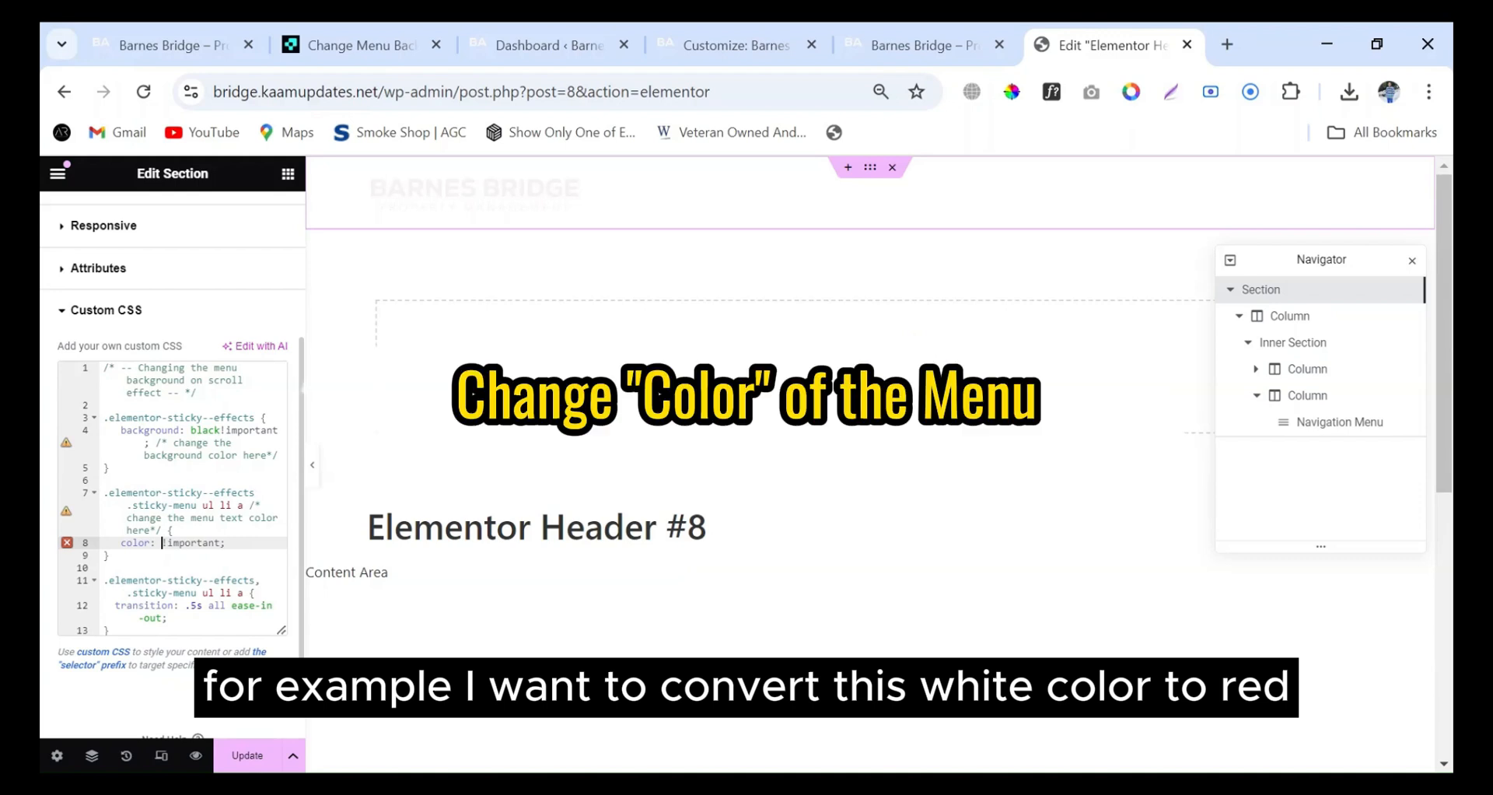
pyautogui.write('red')
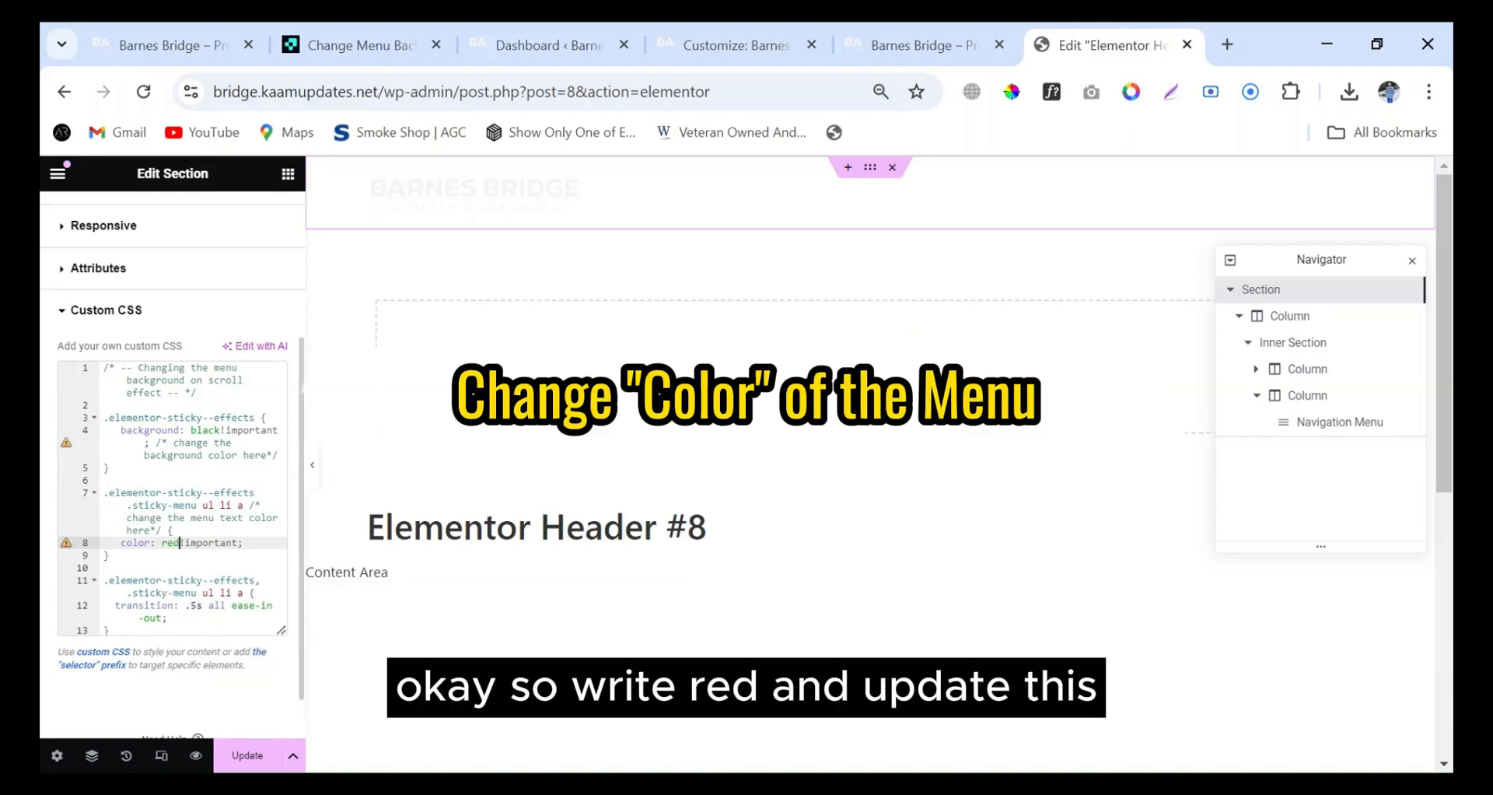
pyautogui.click(247, 755)
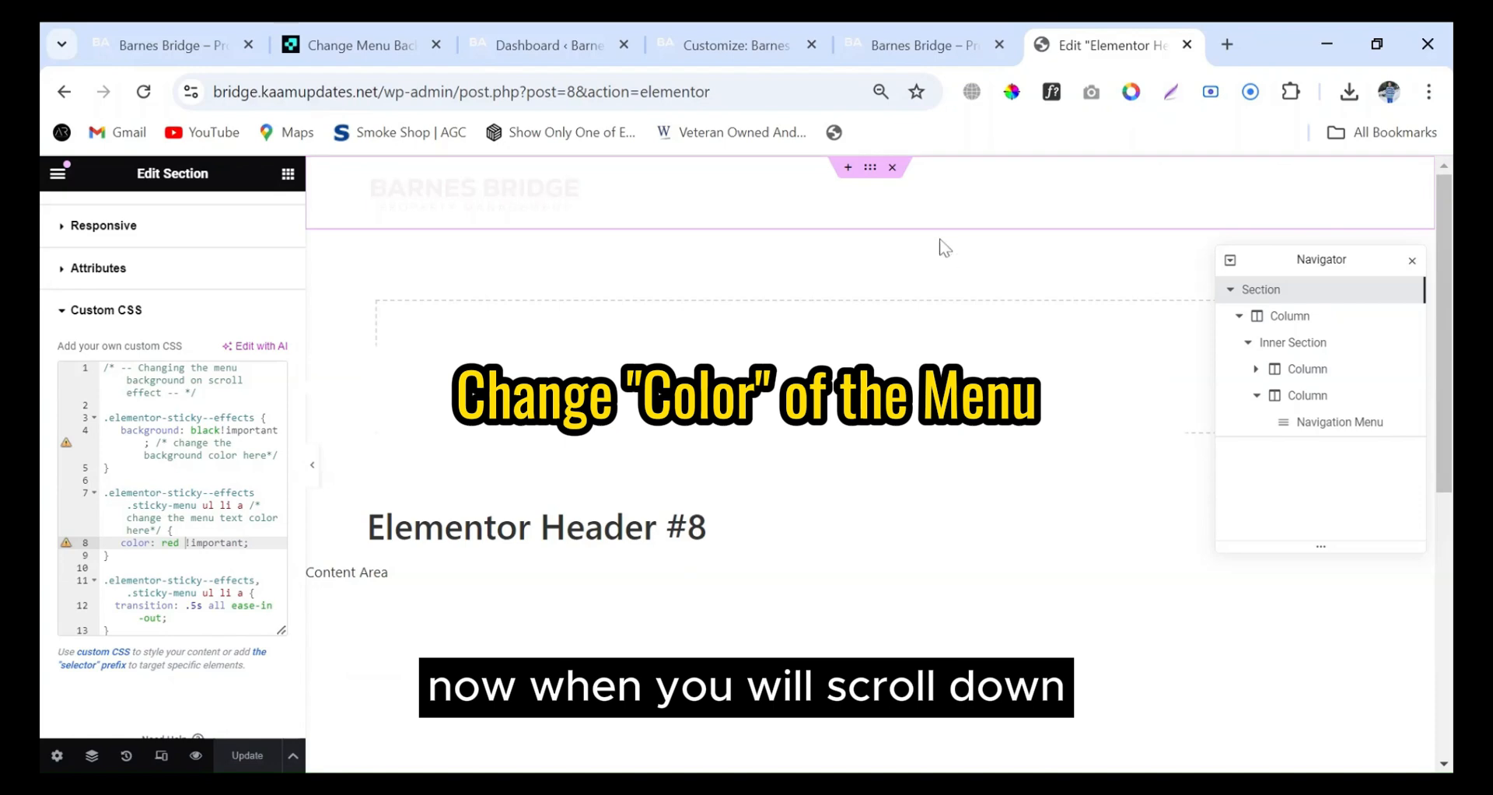
# Reload the live Barnes Bridge site and check the menu link color while the page is scrolled down.
pyautogui.click(910, 44)
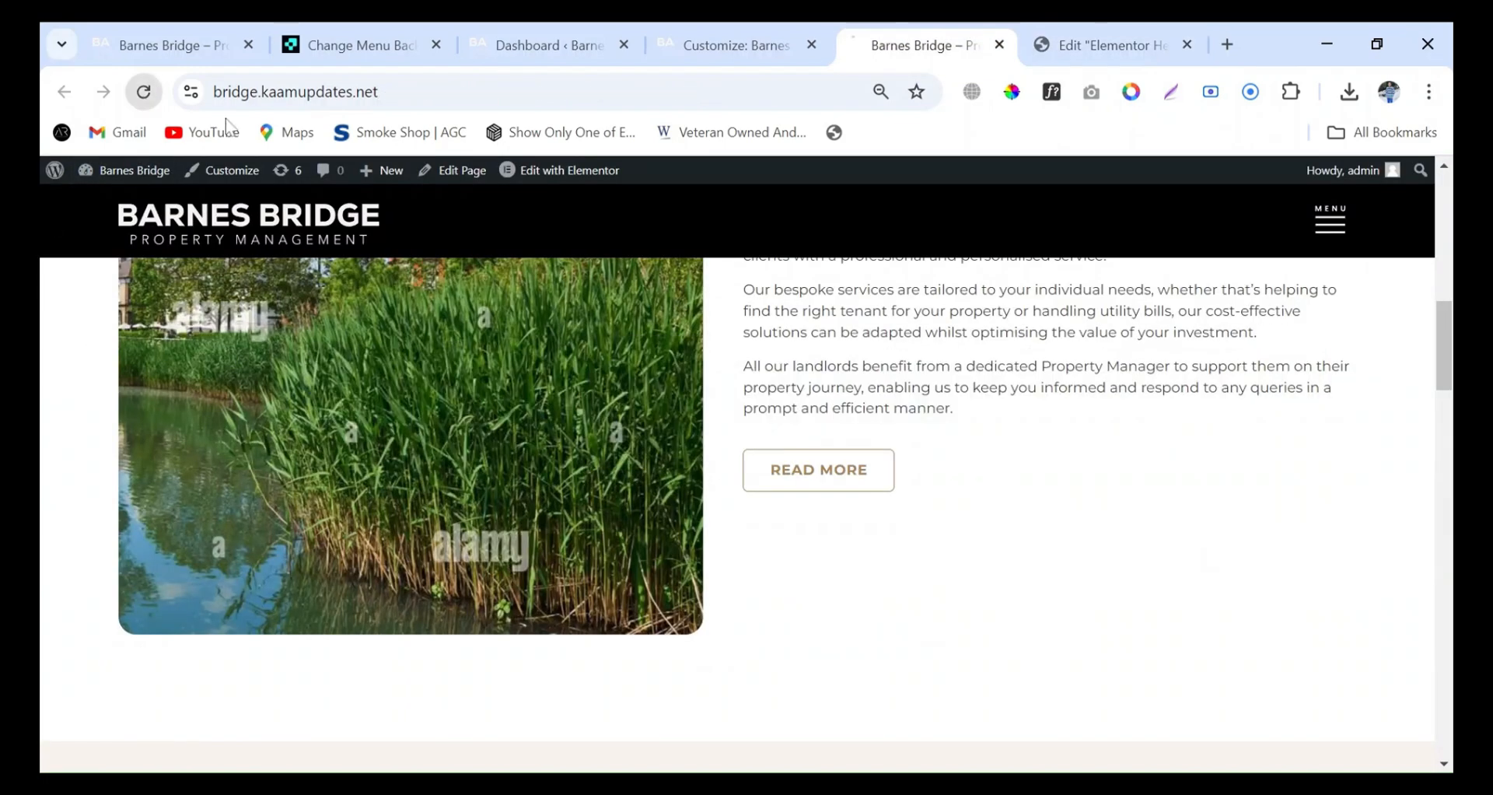
pyautogui.click(143, 92)
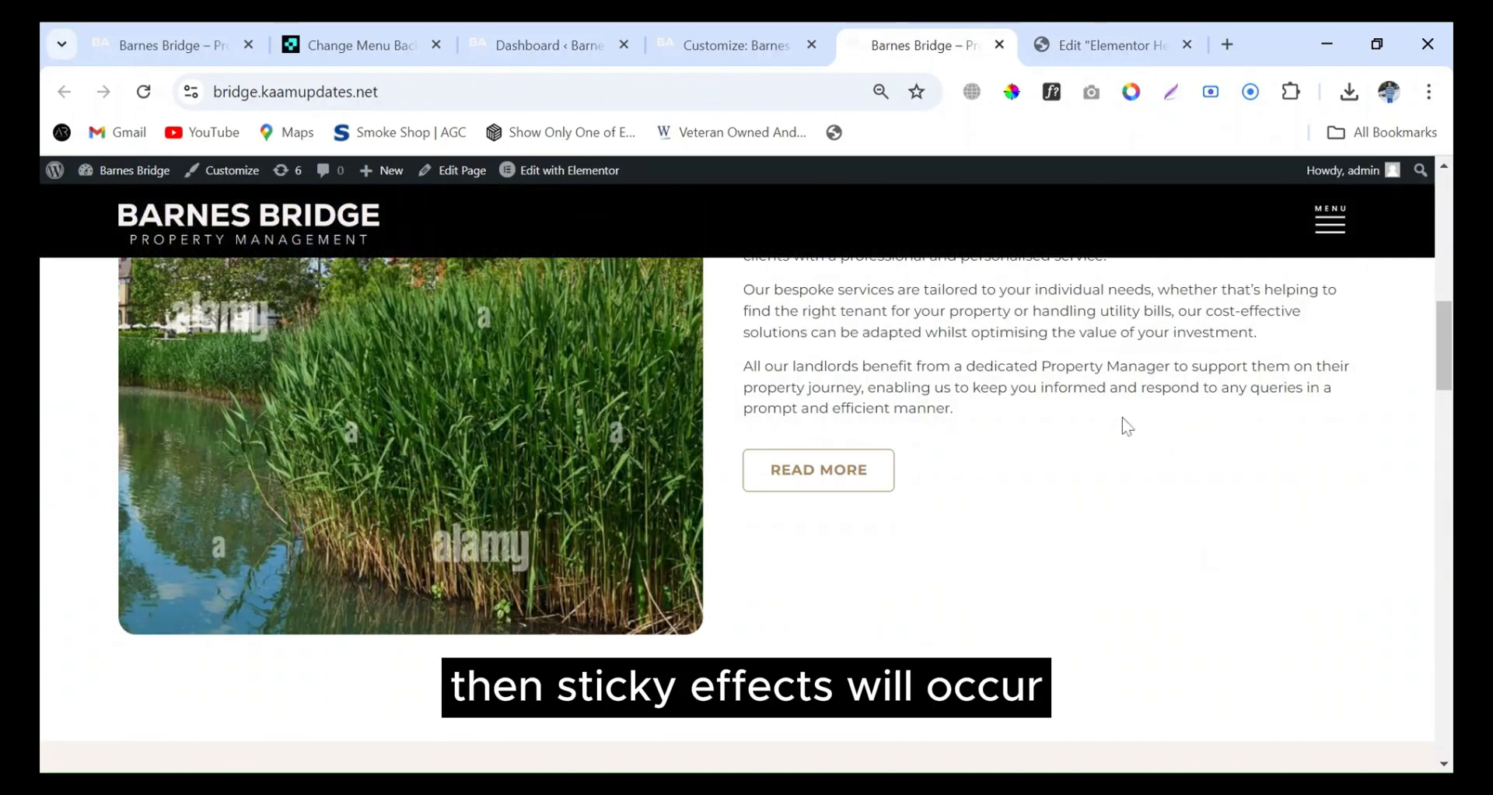
pyautogui.click(1332, 230)
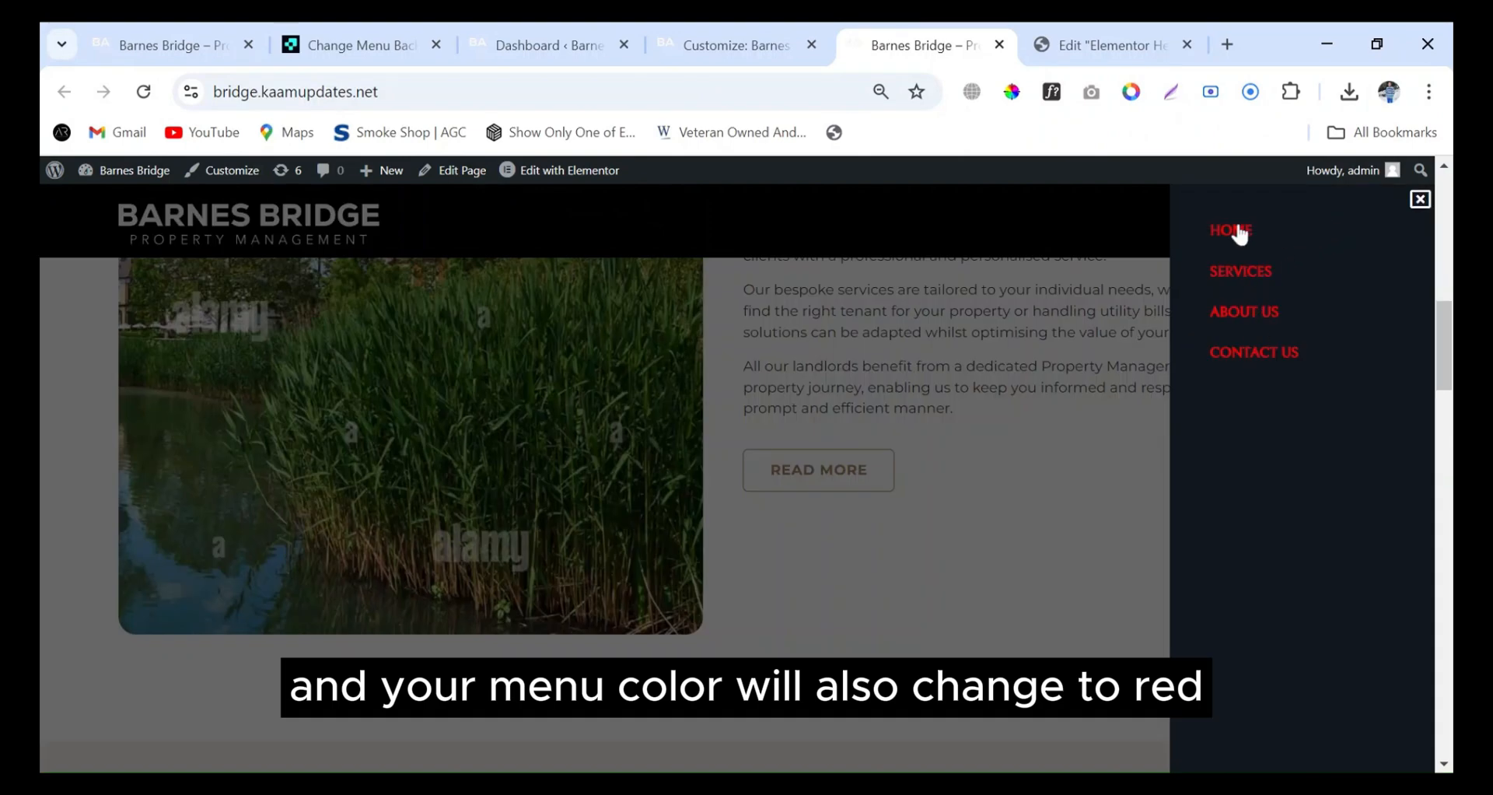
pyautogui.click(1419, 201)
# Compare the opened menu's link colors at the top of the page and at the About section, then check the sticky header further down.
pyautogui.scroll(10, 986, 471)
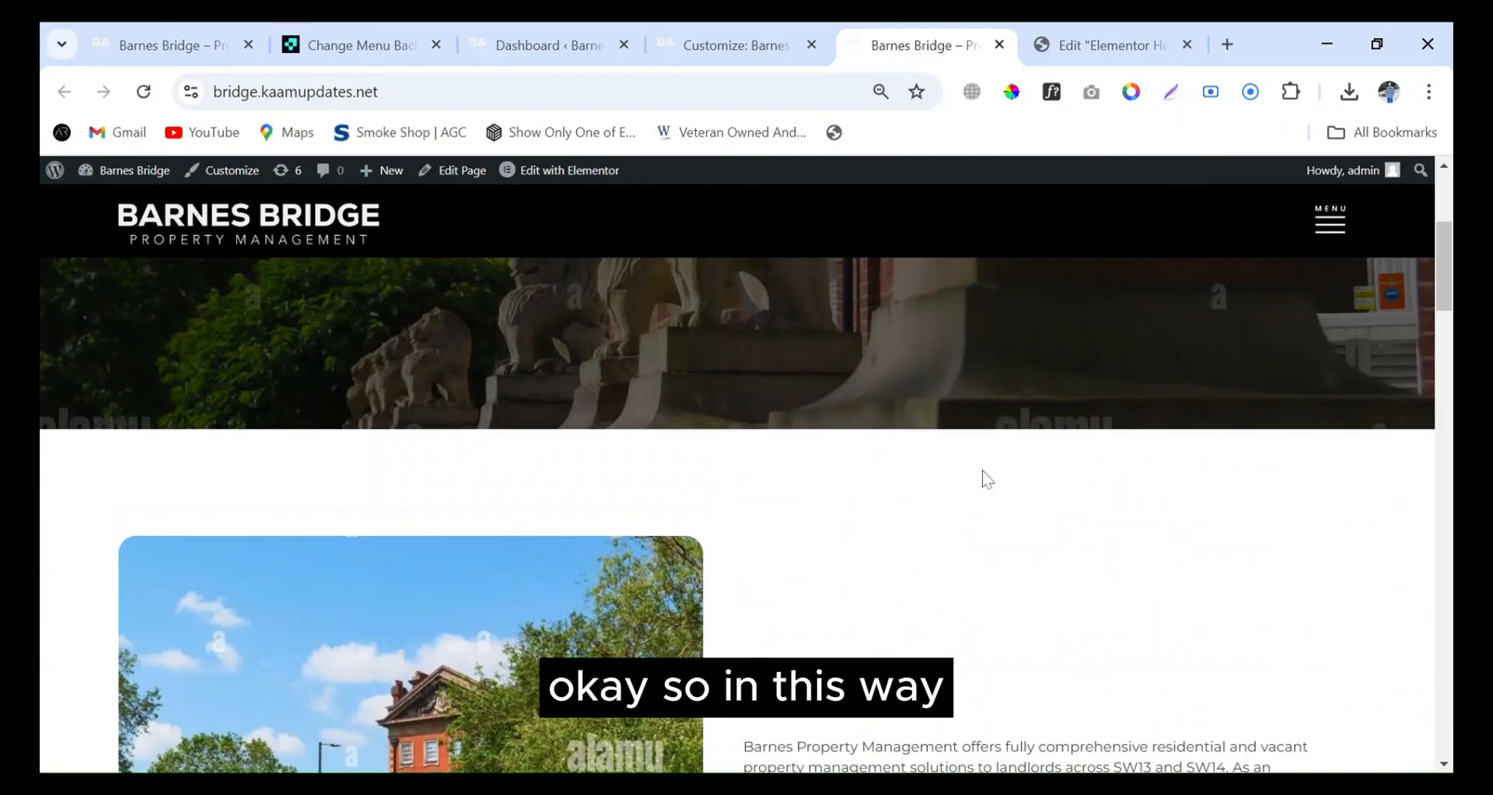
pyautogui.click(1329, 228)
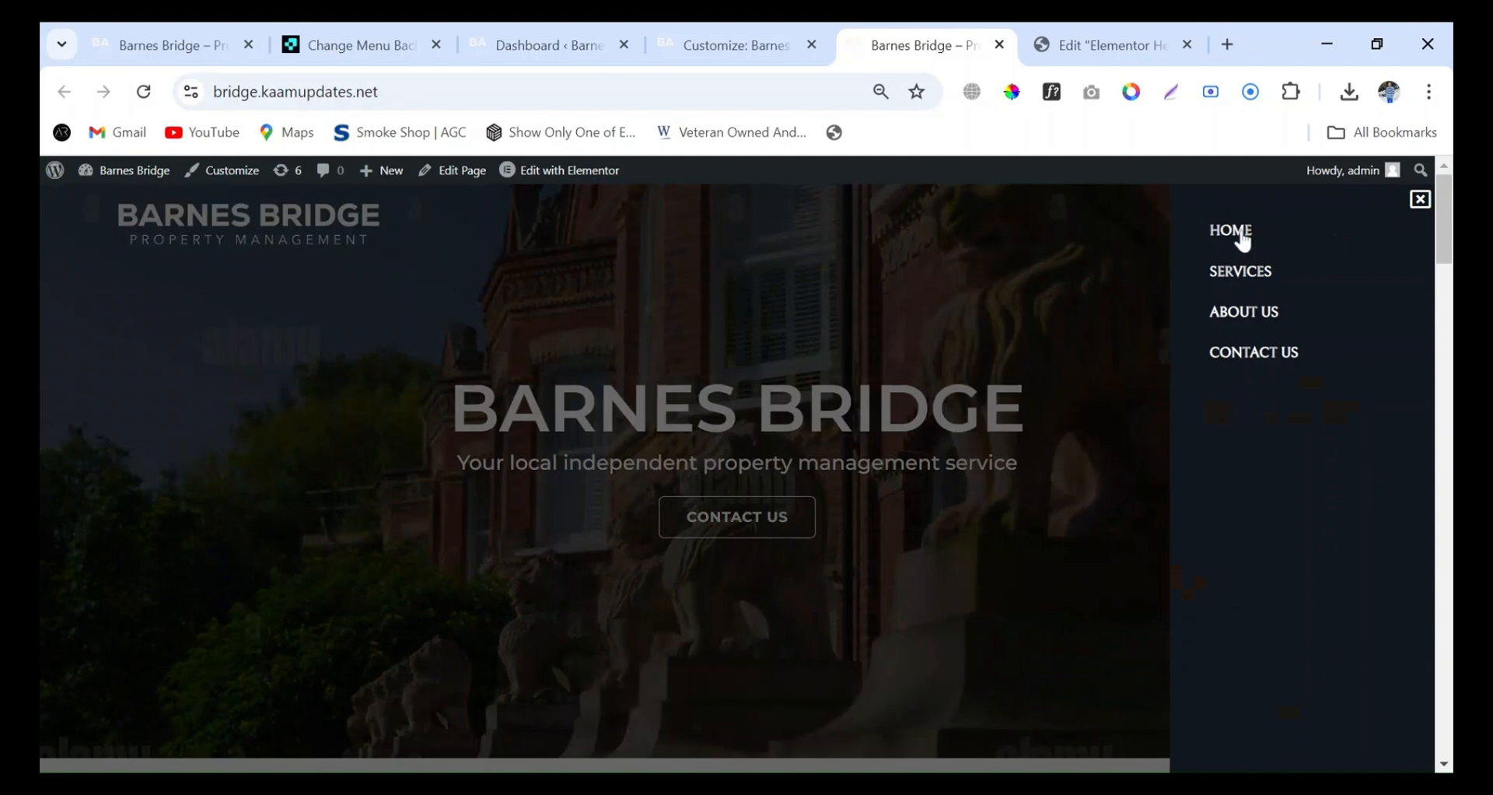
pyautogui.click(1420, 201)
pyautogui.scroll(-5, 858, 470)
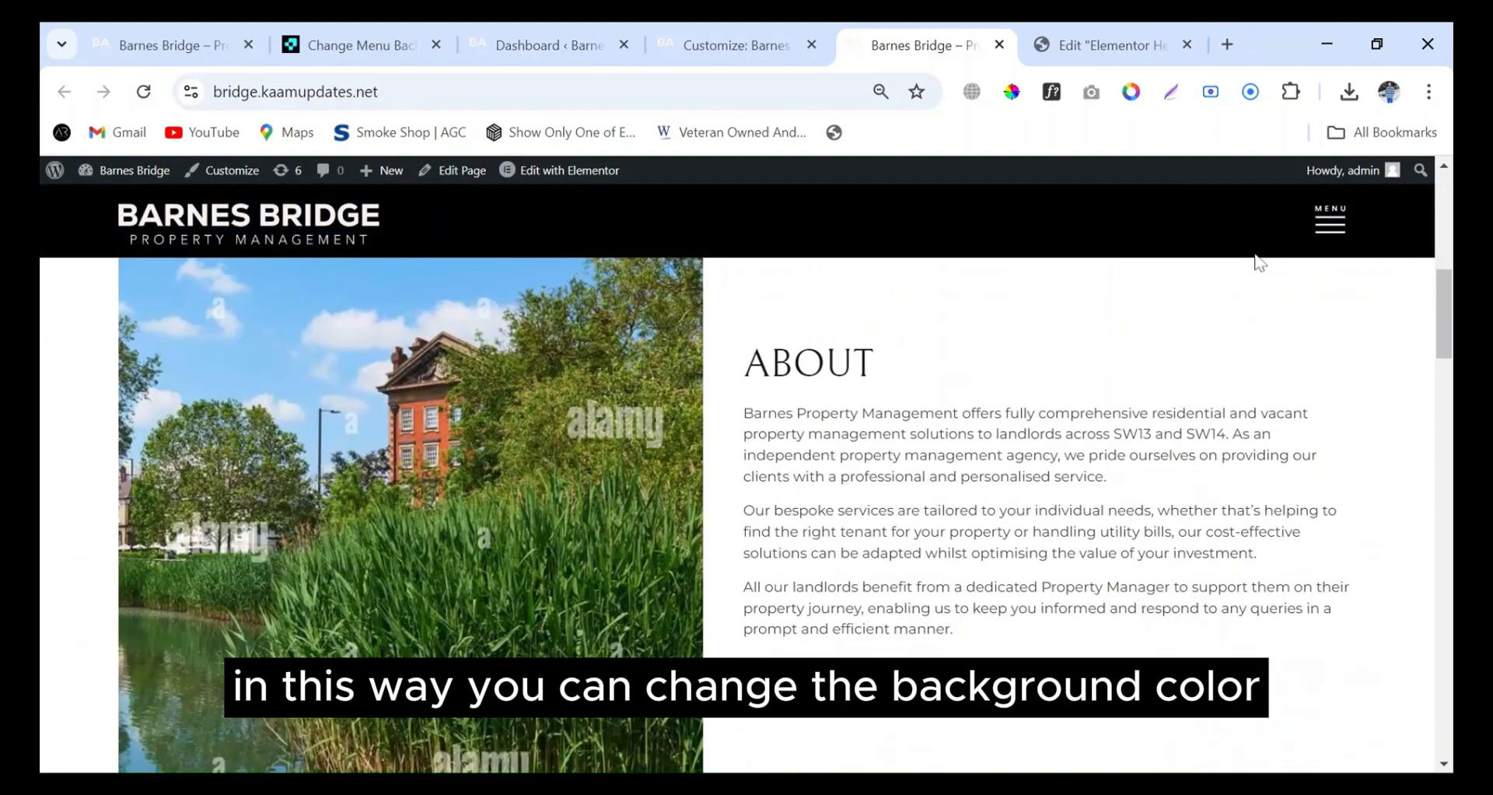
pyautogui.click(1324, 219)
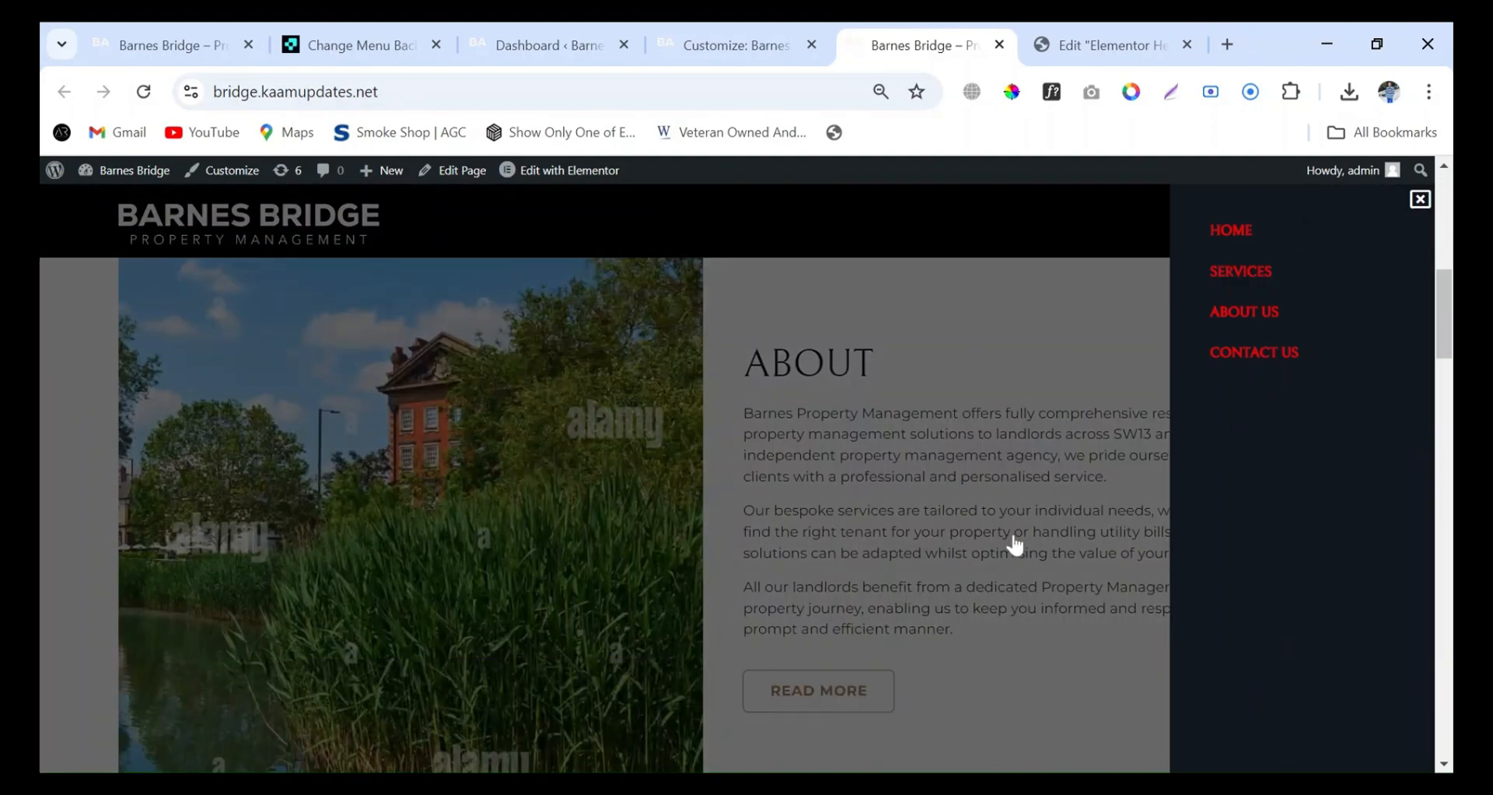
pyautogui.click(1420, 200)
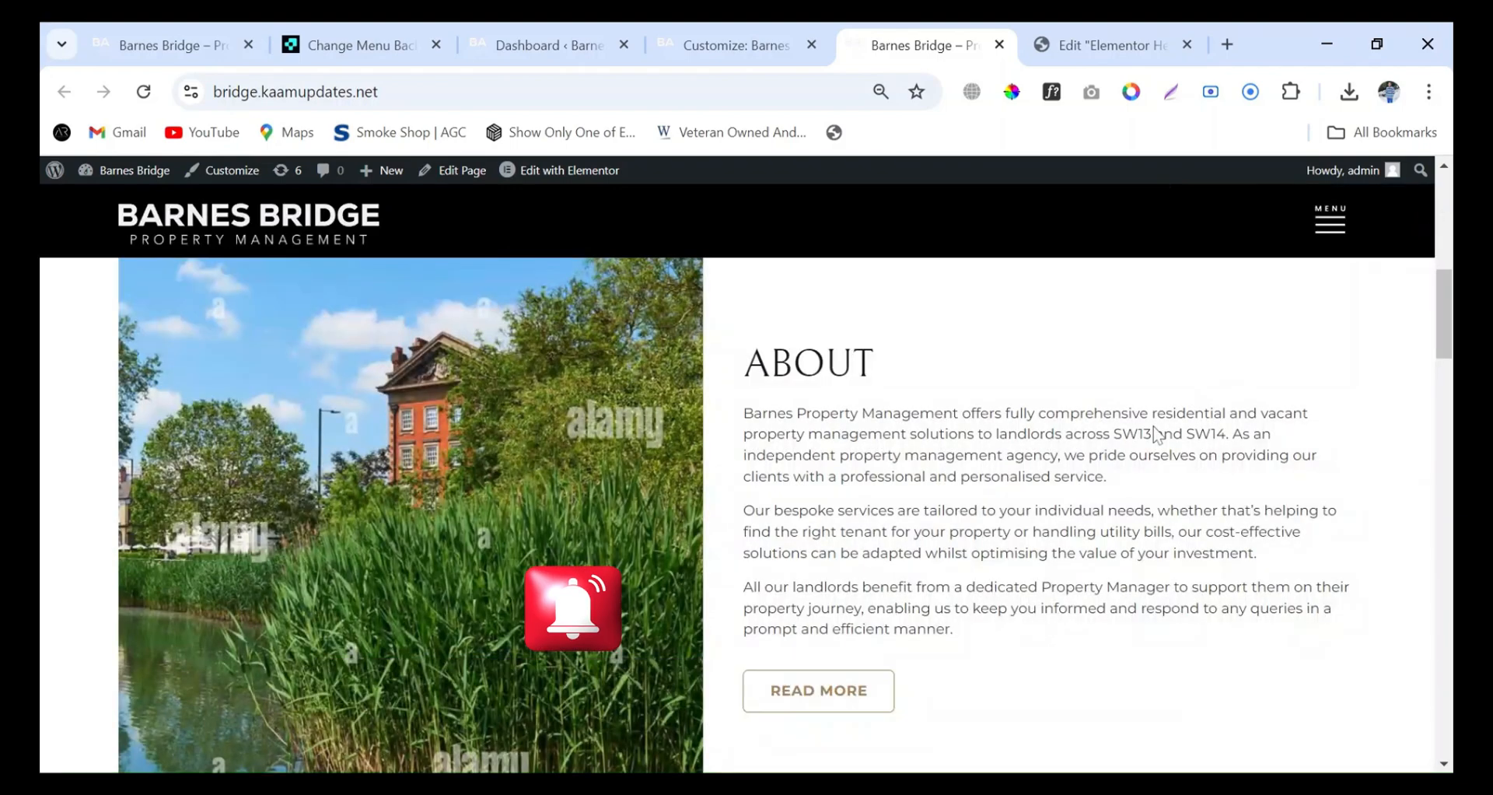
pyautogui.scroll(-5, 1158, 434)
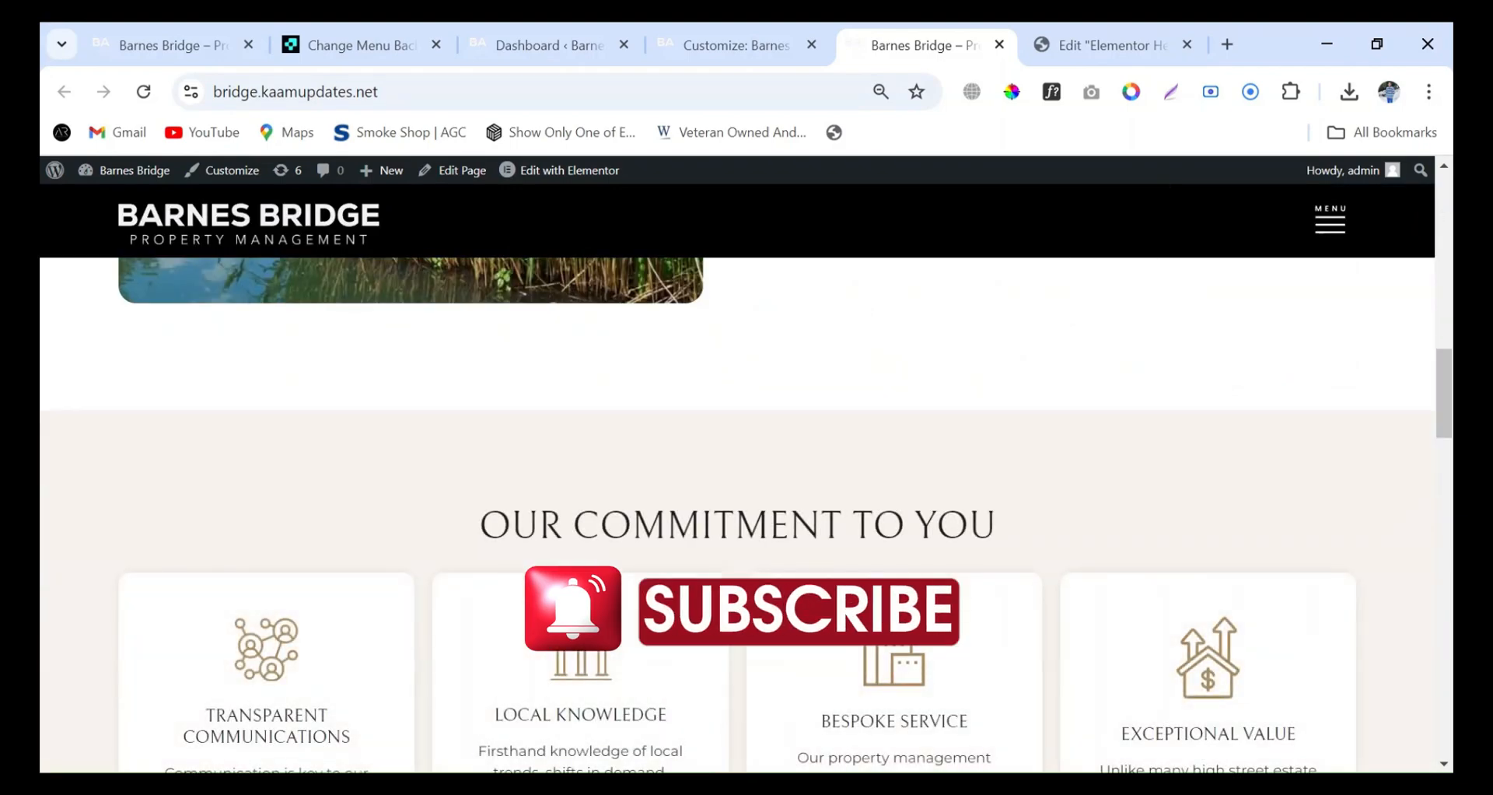